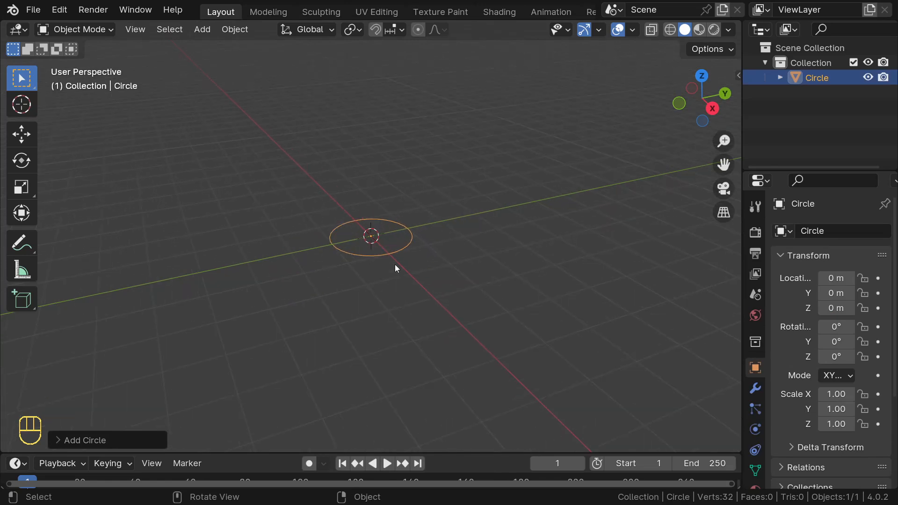
Shrink the circle's mesh to a little over half its size in Edit Mode and fill it with a face.
key("Tab")
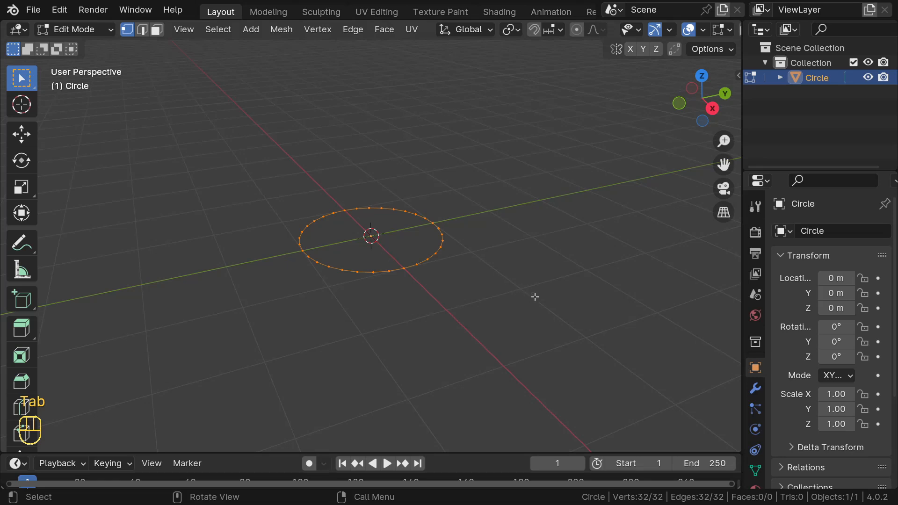
key("s")
left_click(462, 275)
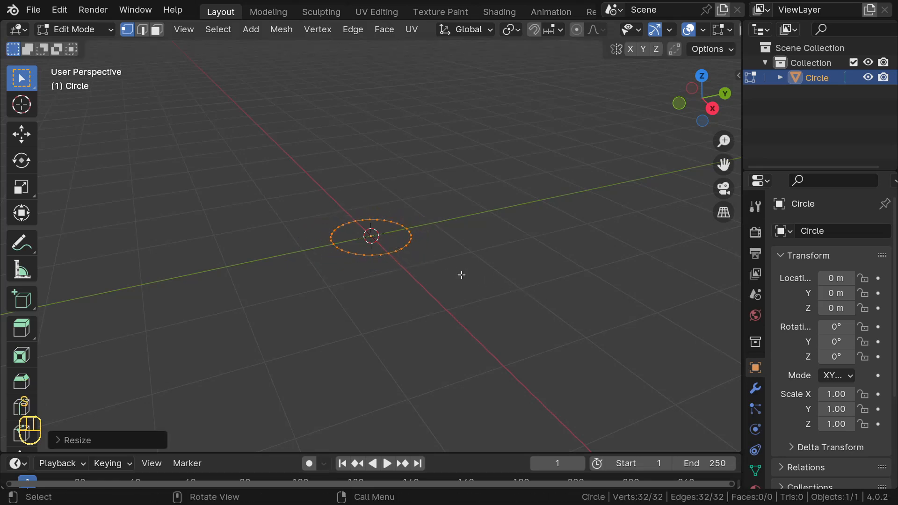
key("f")
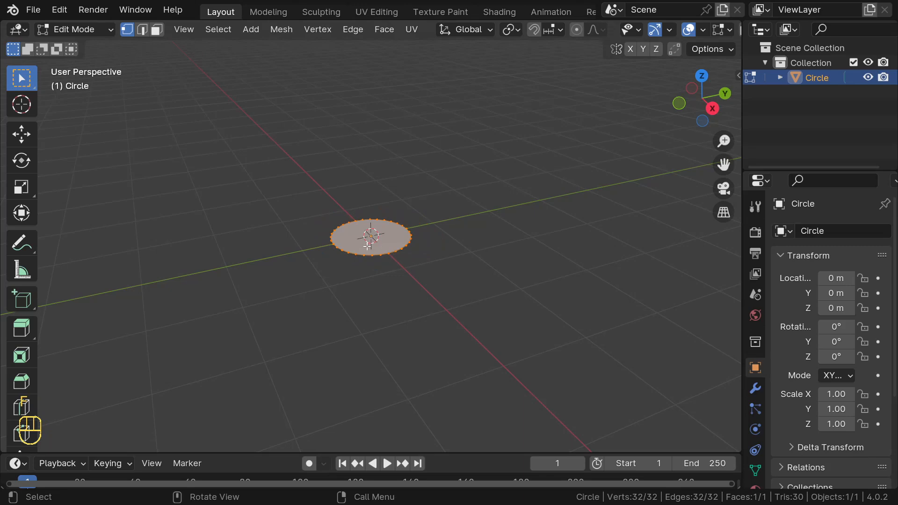
Extrude the filled disc slightly upward in front view to form a thin foot rim.
key("KP_1")
scroll(367, 247, "up", 5)
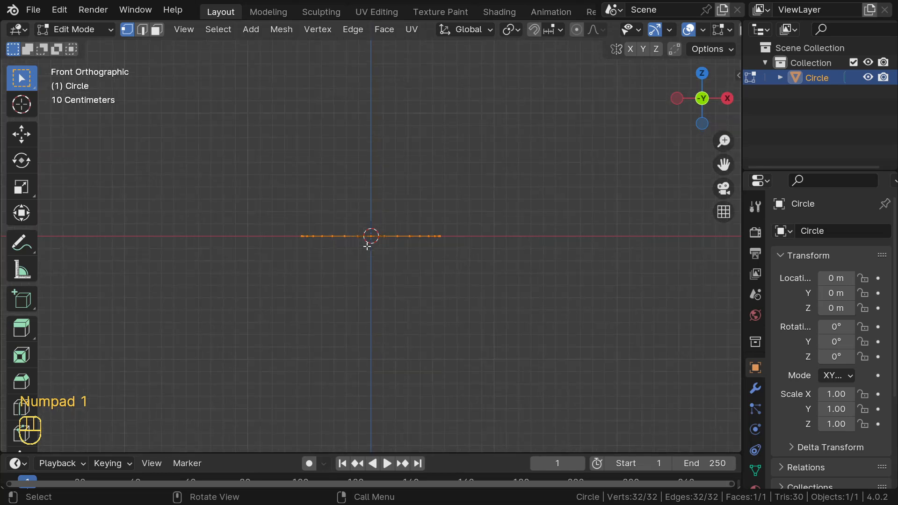
key("e")
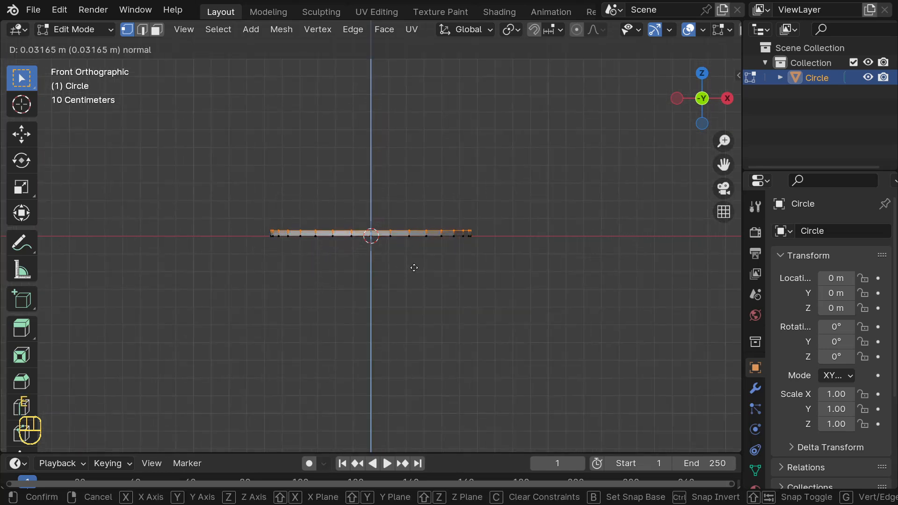
left_click(415, 266)
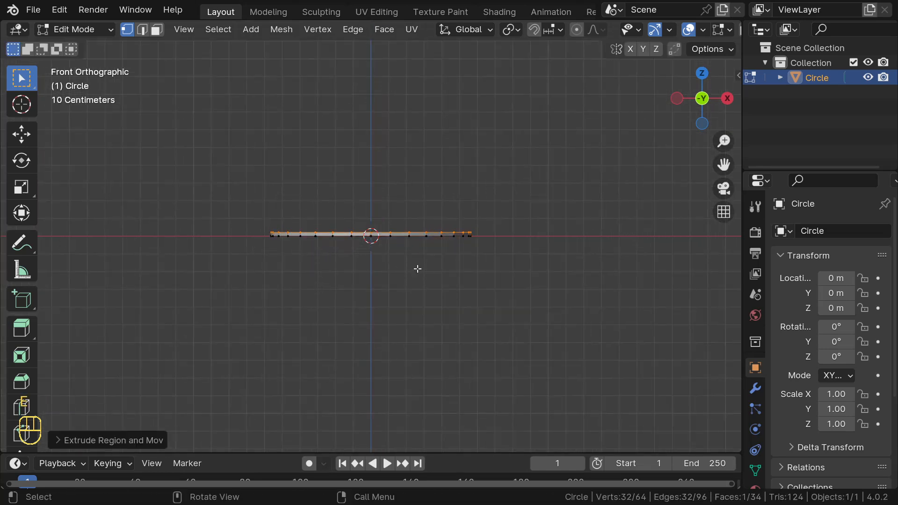
Extrude the disc's top face up about 0.83 m and scale it down to a narrow tip, forming a cone.
scroll(428, 250, "down", 4)
key("e")
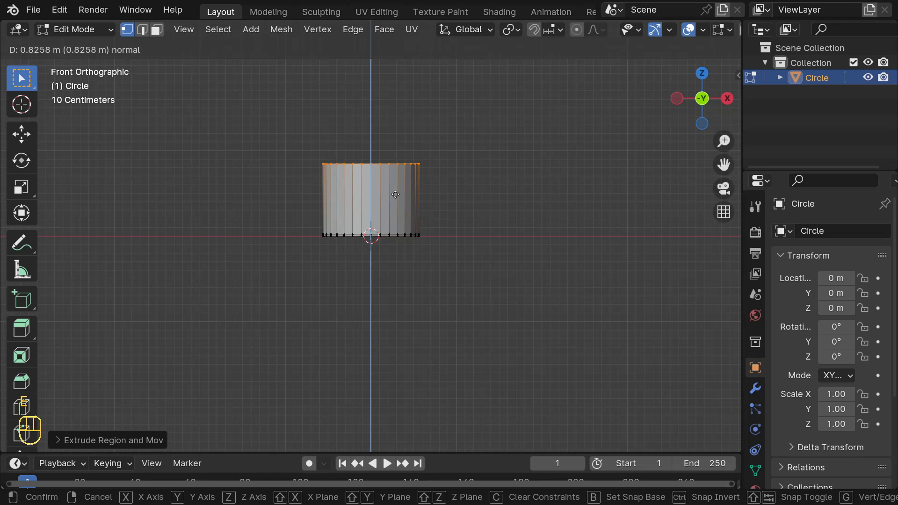
left_click(395, 194)
key("s")
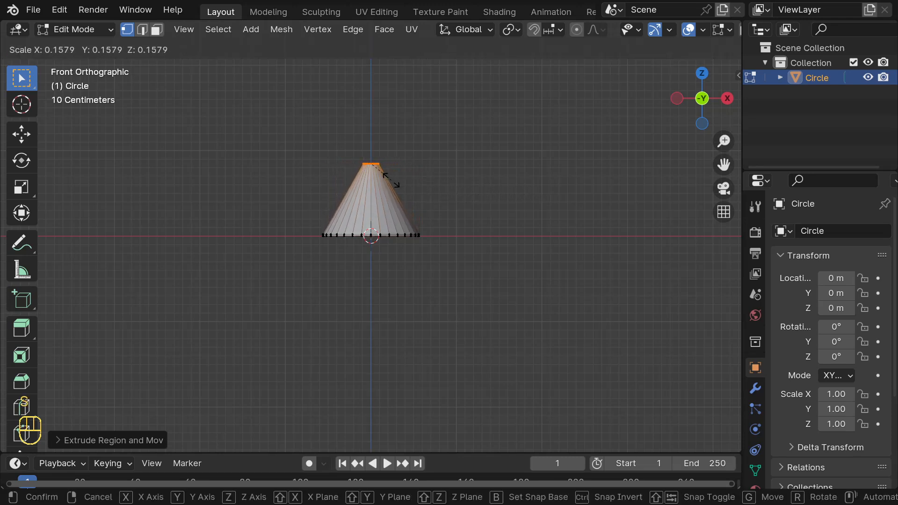
left_click(382, 177)
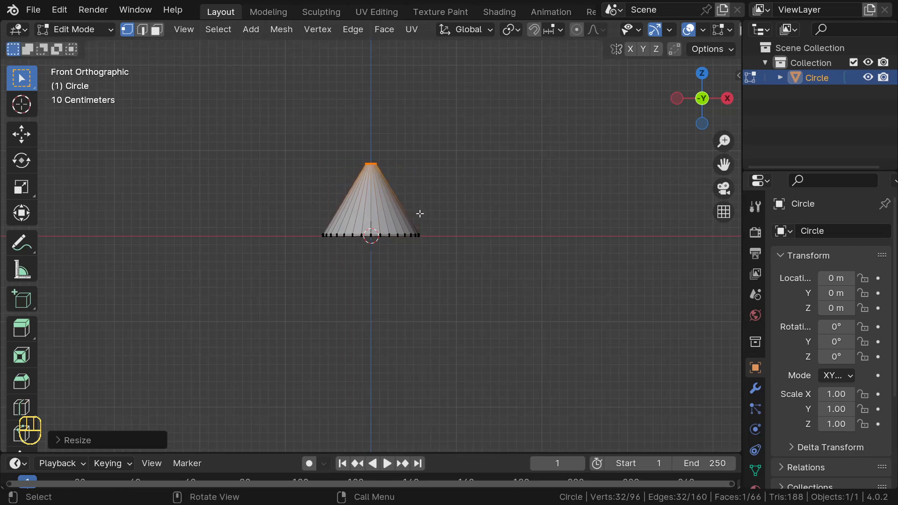
Add a loop cut slightly below the cone's mid-height and scale the loop inward to about half its width.
key("ctrl+r")
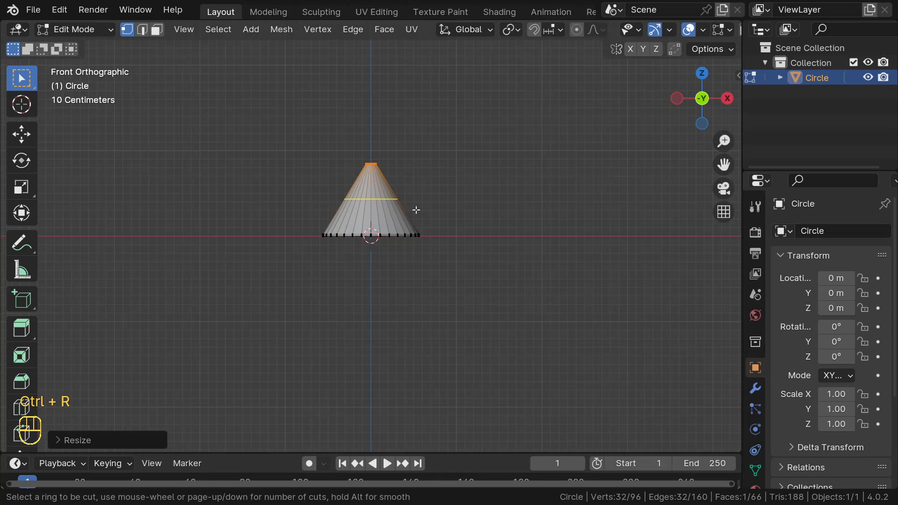
left_click(410, 209)
left_click(416, 223)
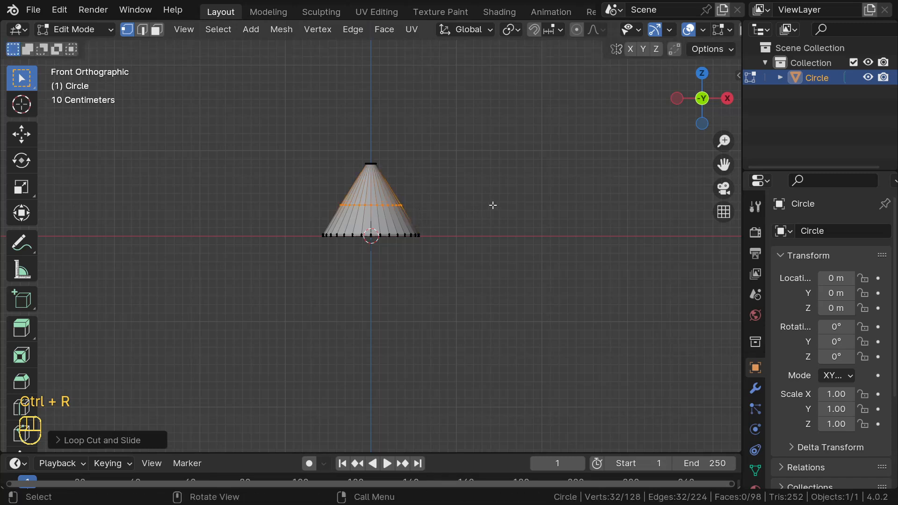
key("s")
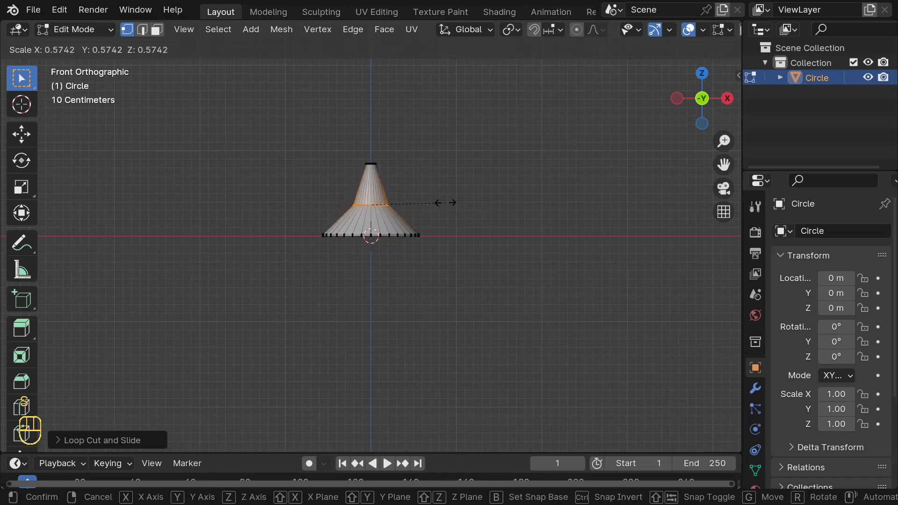
left_click(433, 200)
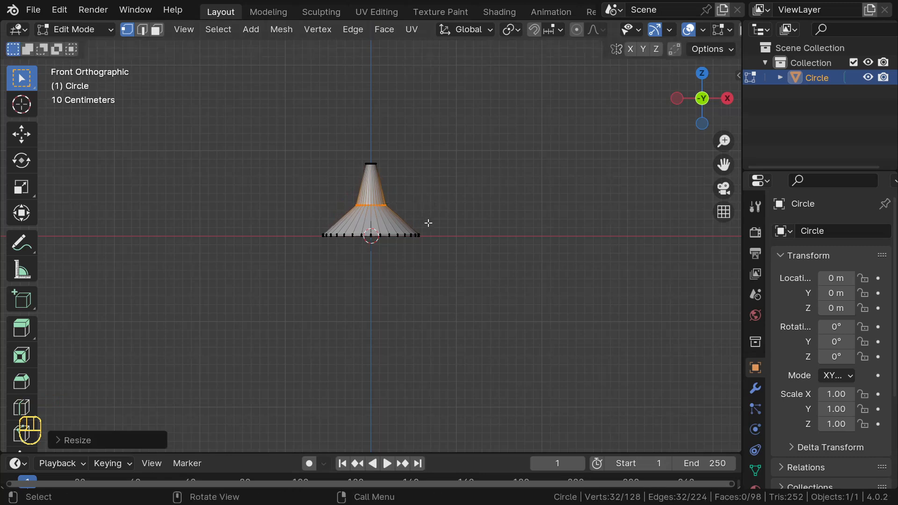
Bevel the pinched loop about 0.33 m wide with 6 segments to curve the foot's profile smoothly.
scroll(429, 222, "up", 3)
key("KP_Decimal")
scroll(430, 237, "down", 5)
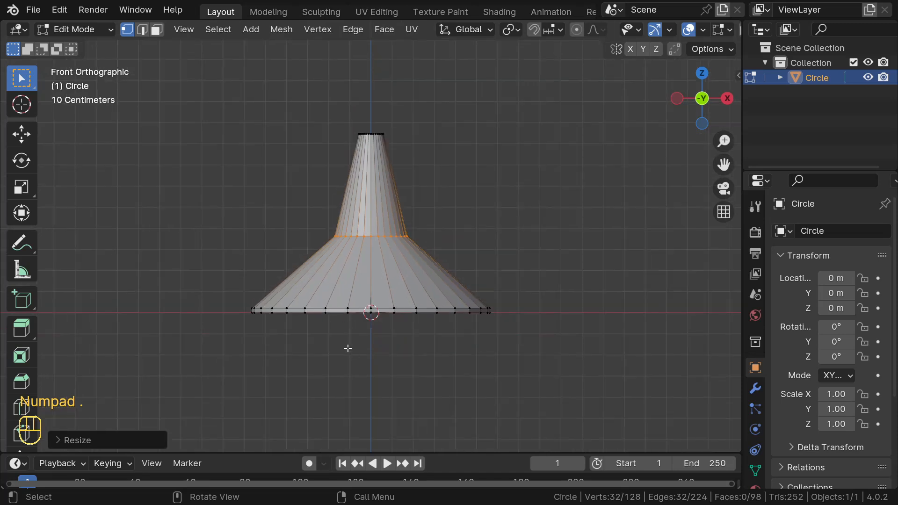
key("ctrl")
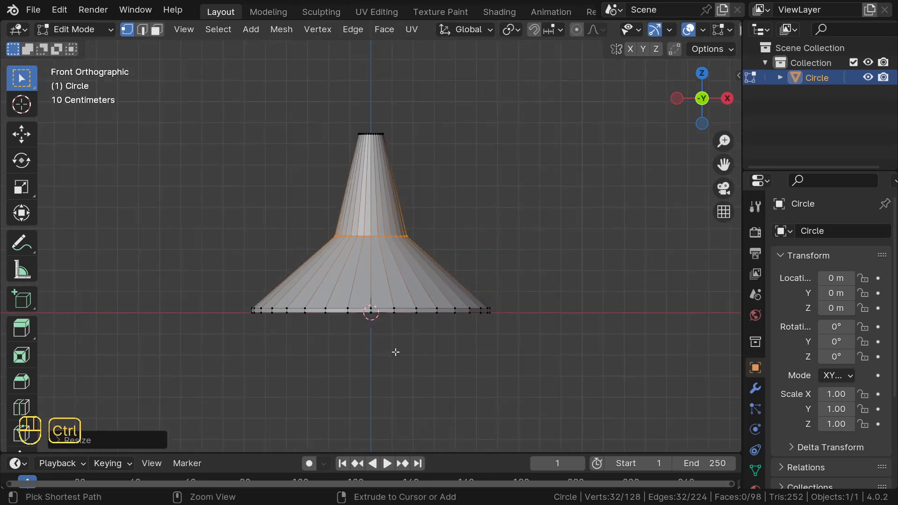
key("ctrl+b")
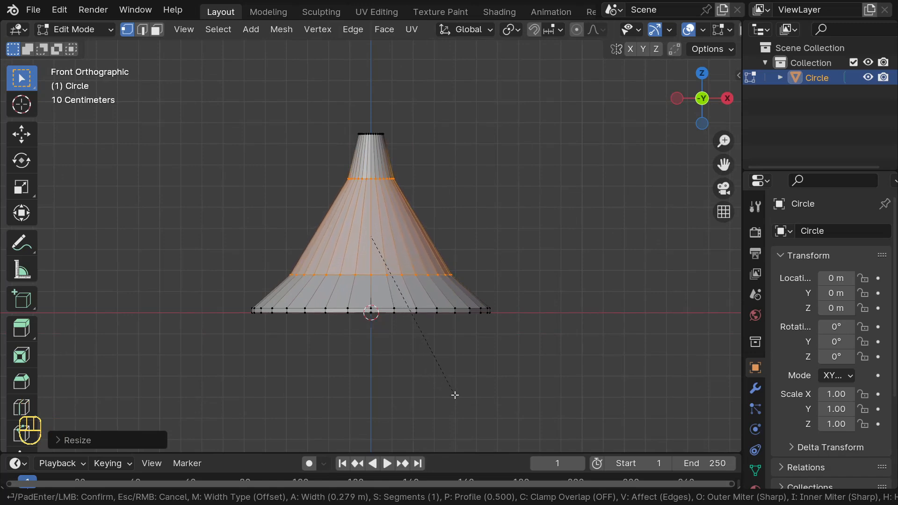
scroll(455, 395, "up", 4)
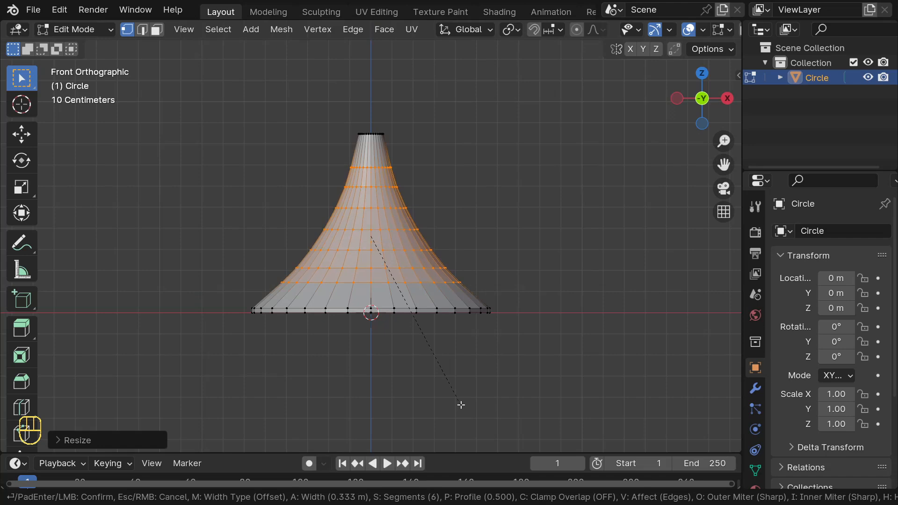
left_click(461, 405)
Extrude the small top face of the foot upward and scale it to about 0.57, forming a tapered stem.
middle_click_drag(411, 261, 355, 129)
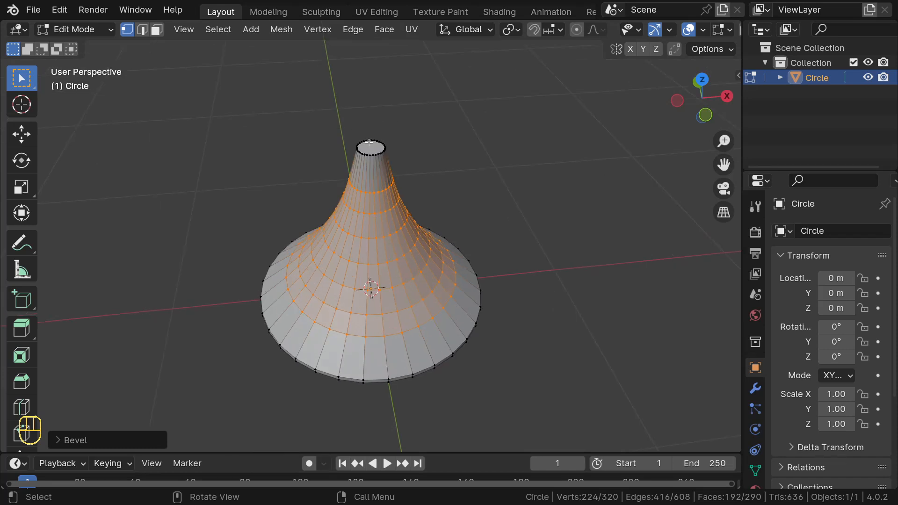
key("3")
left_click(380, 152)
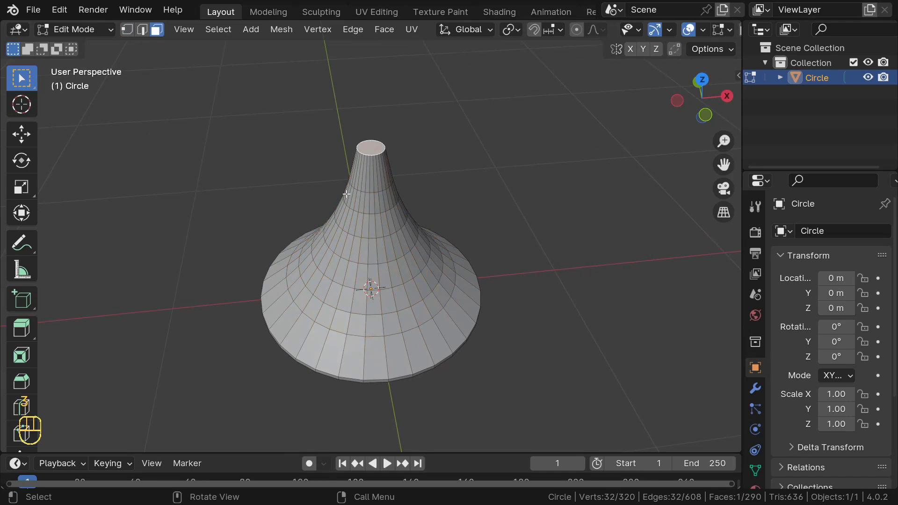
key("KP_1")
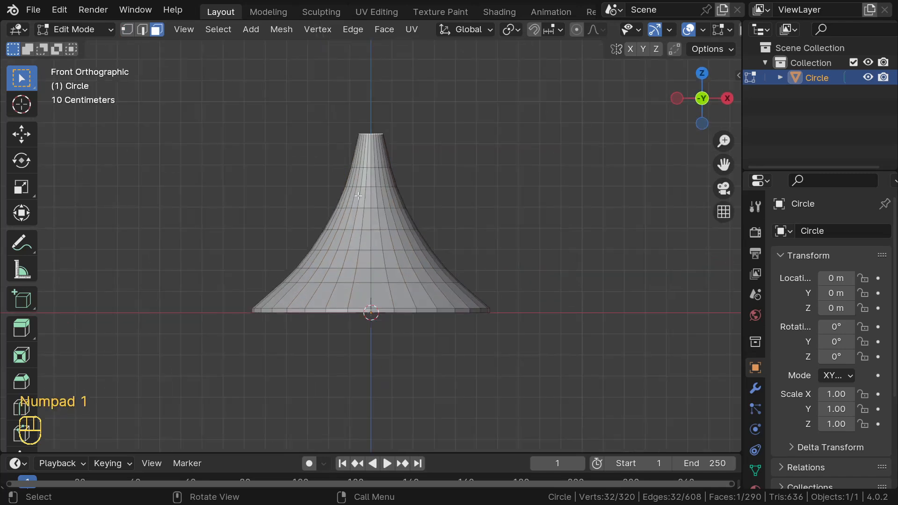
scroll(358, 195, "down", 2)
key("e")
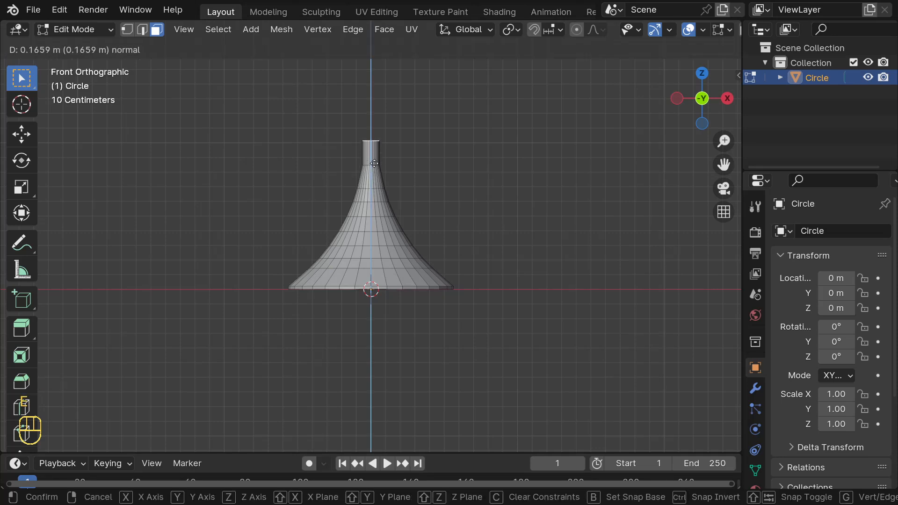
left_click(425, 146)
key("s")
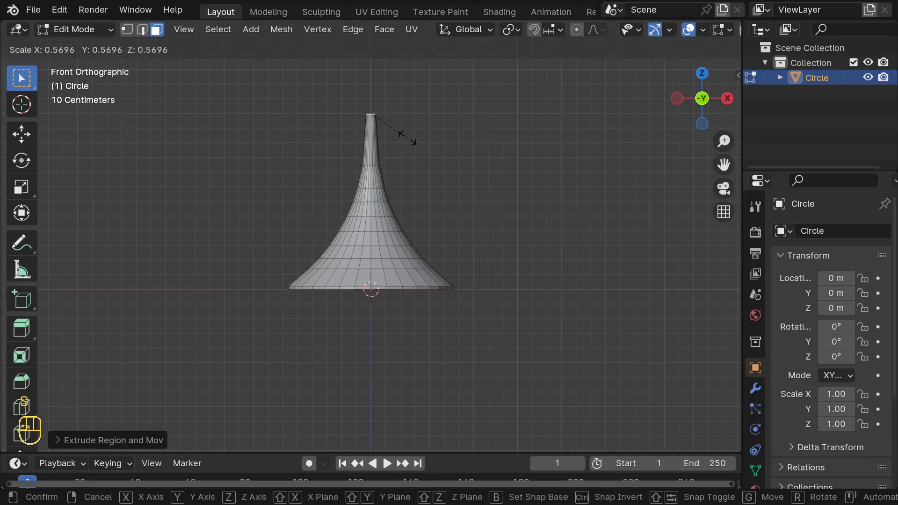
left_click(407, 138)
Extrude the stem's top face up about 0.24 m and scale it slightly wider.
key("KP_Decimal")
scroll(419, 181, "down", 15)
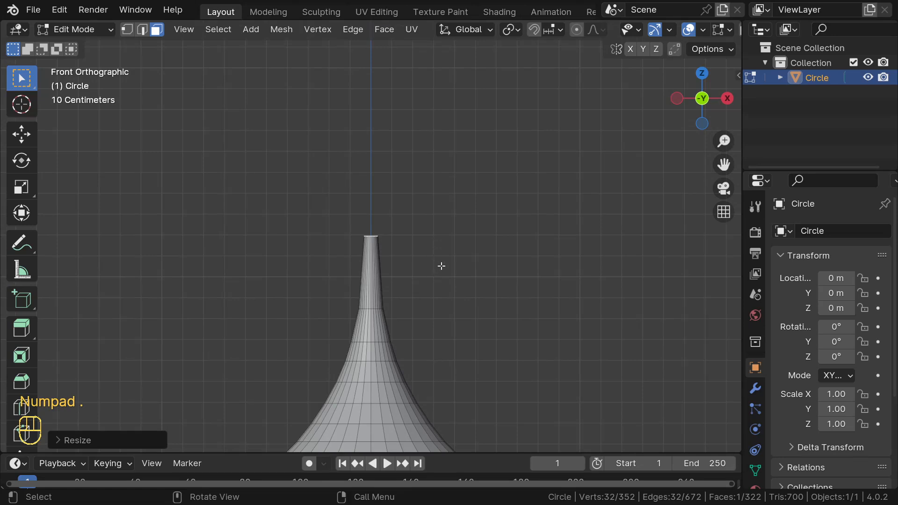
key("e")
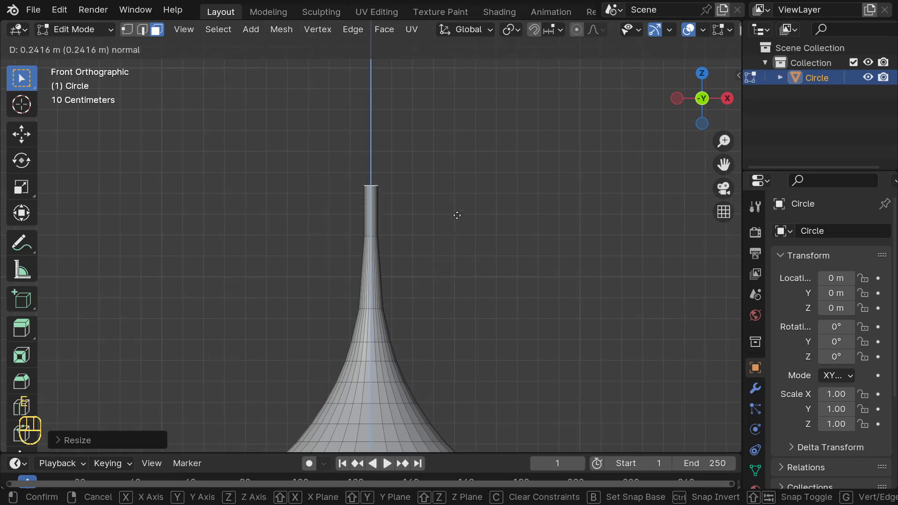
left_click(457, 215)
key("s")
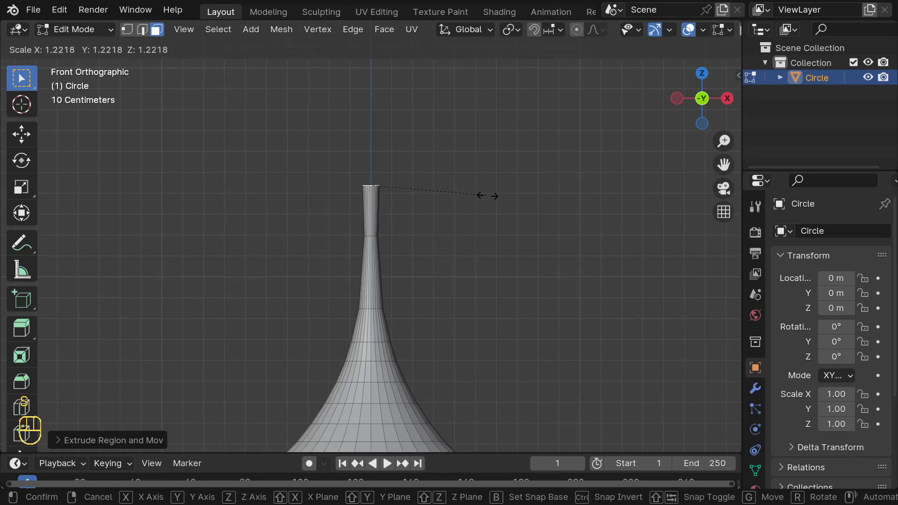
left_click(506, 204)
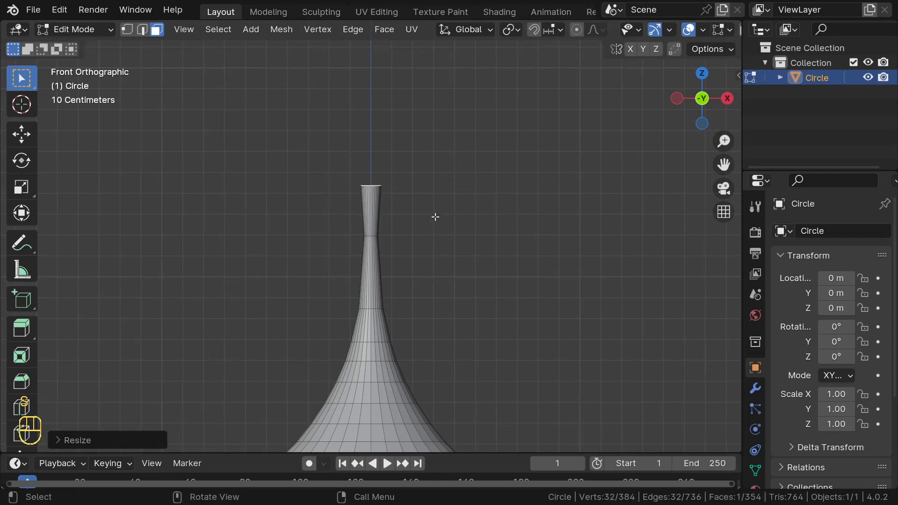
Extrude the top face up a short distance again and scale it to nearly three times its width as the bowl's flared underside.
key("e")
left_click(460, 172)
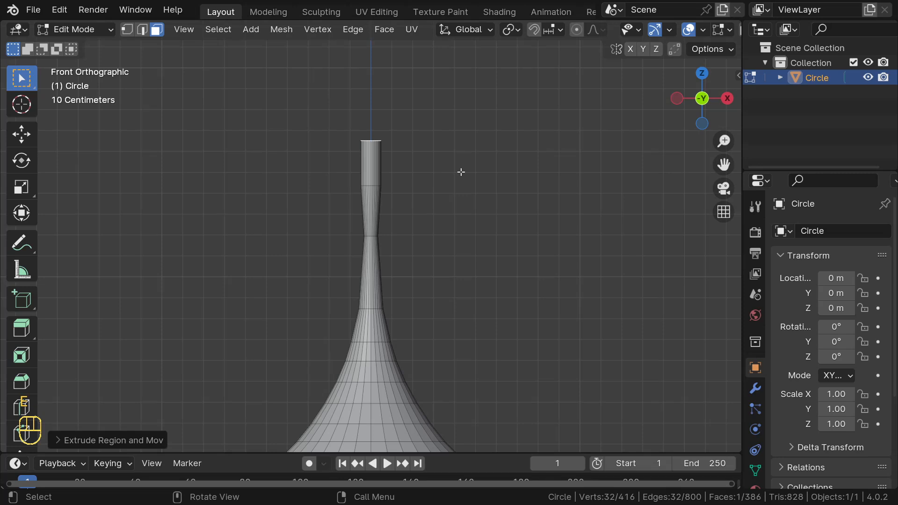
key("s")
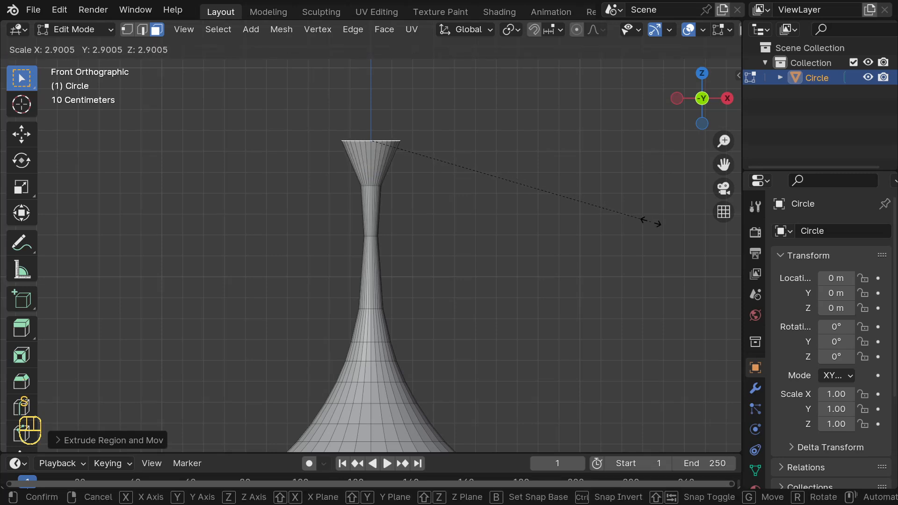
left_click(621, 216)
Extrude the flared top face farther up and enlarge it to about twice its width to form the lower bowl.
scroll(512, 190, "down", 2)
key("e")
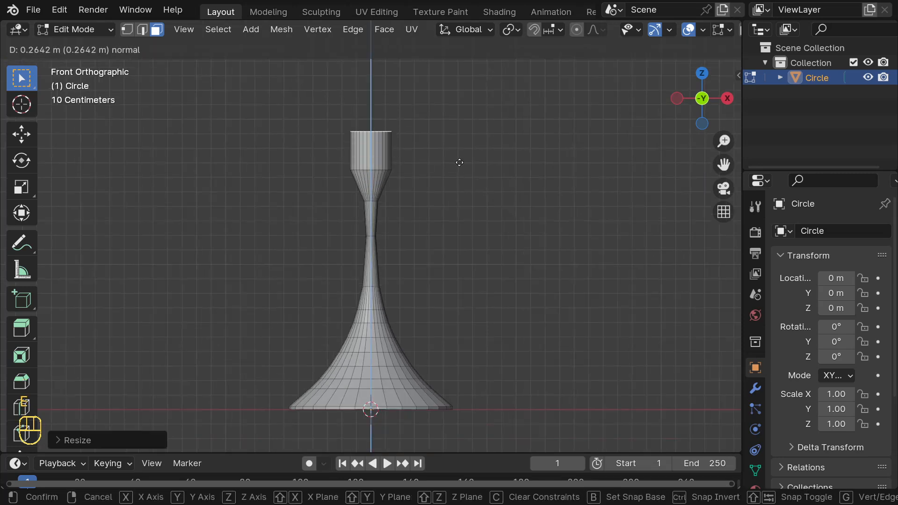
left_click(467, 149)
key("s")
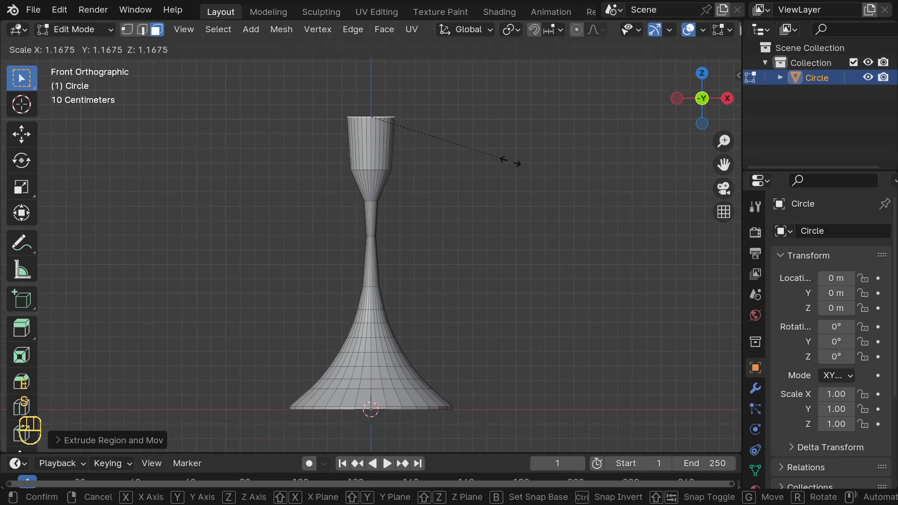
left_click(672, 259)
Extrude the bowl's top face up a little over 0.5 m and widen it until the rim matches the foot's width.
scroll(444, 163, "down", 2)
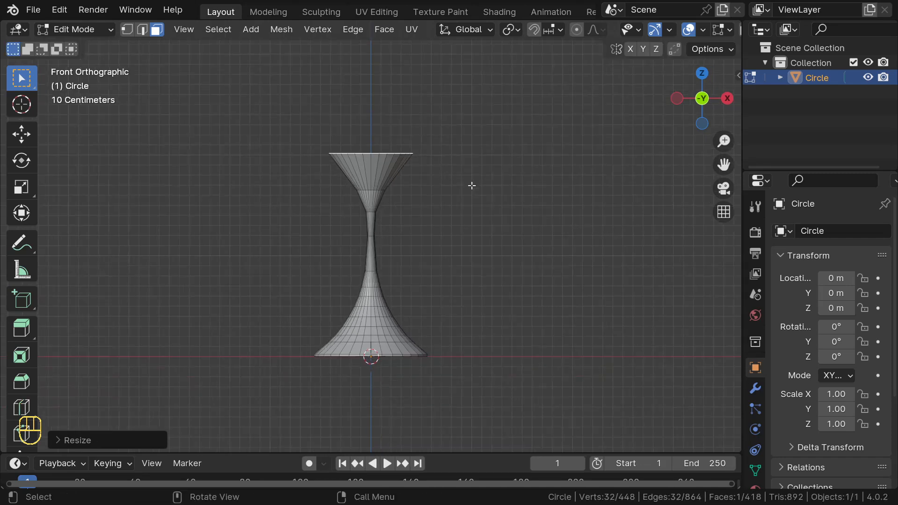
key("e")
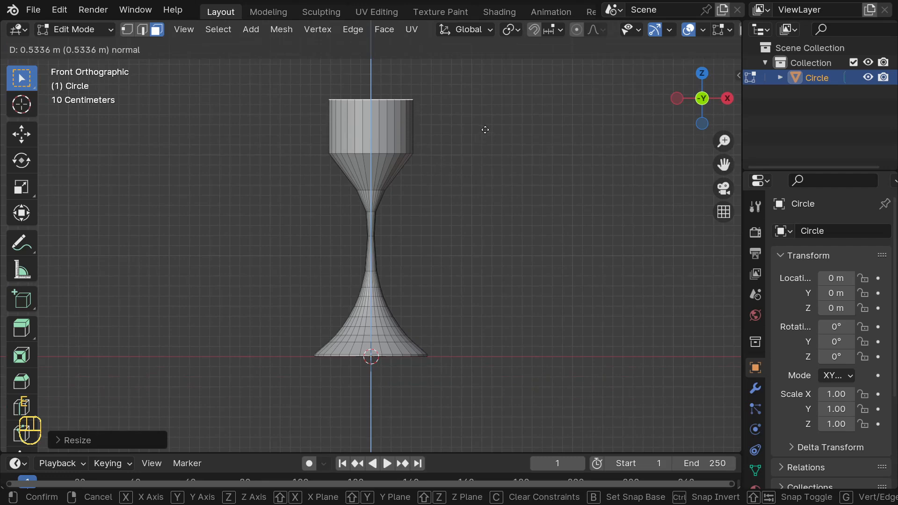
left_click(488, 125)
key("s")
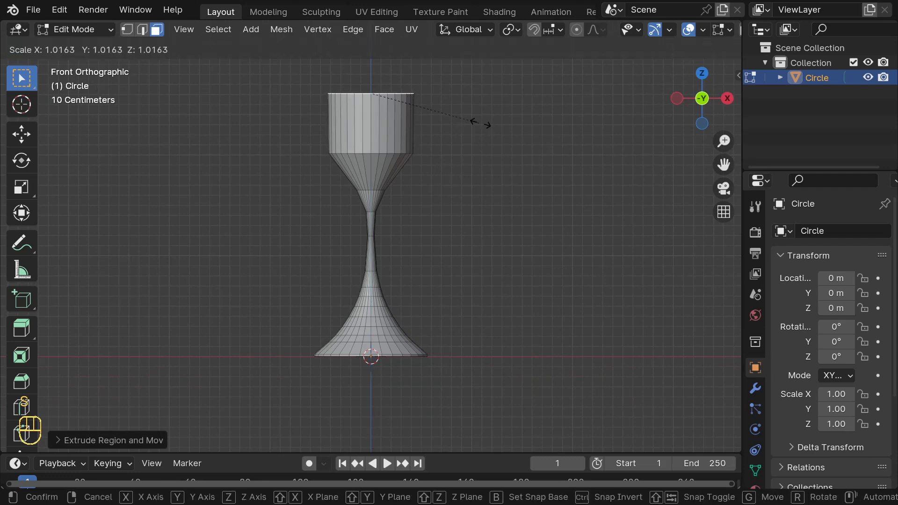
left_click(510, 142)
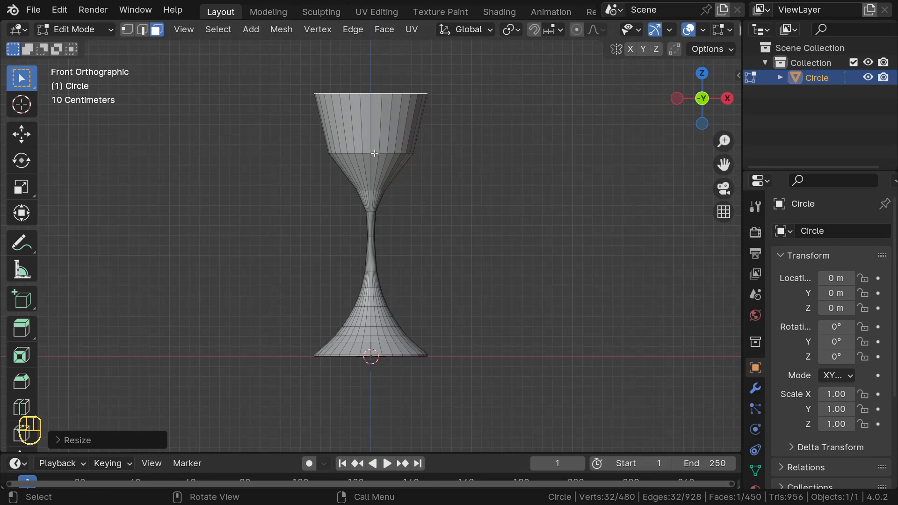
Scale the edge loop between the bowl's upper and lower sections outward by about 1.27 to nearly match the rim's width.
key("2")
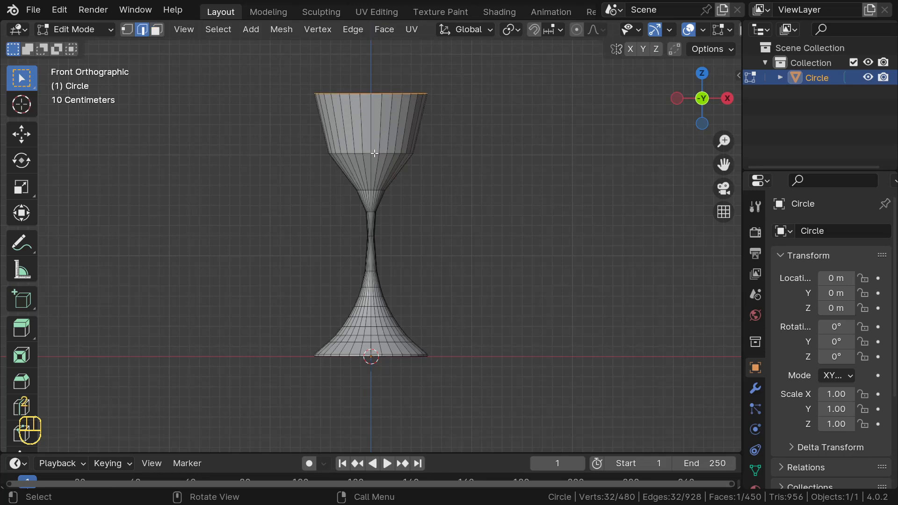
left_click(375, 154, "alt")
middle_click_drag(401, 142, 356, 191)
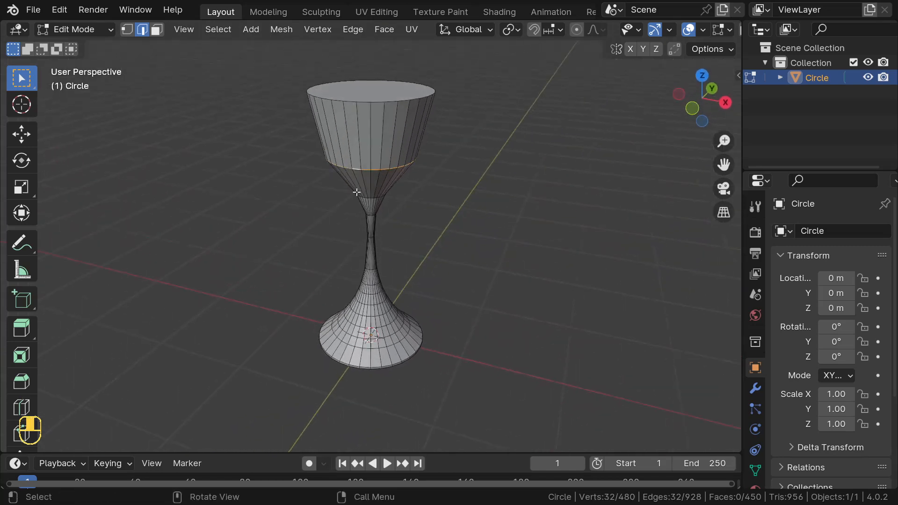
key("KP_1")
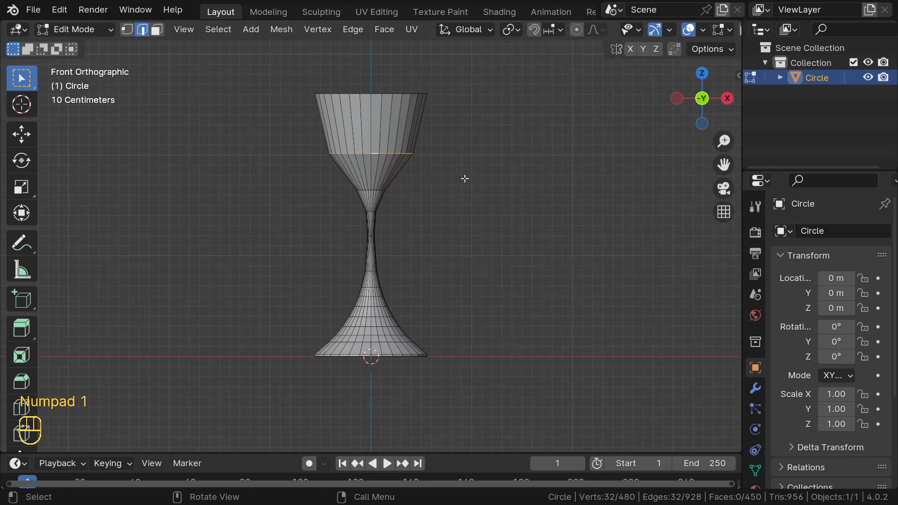
key("s")
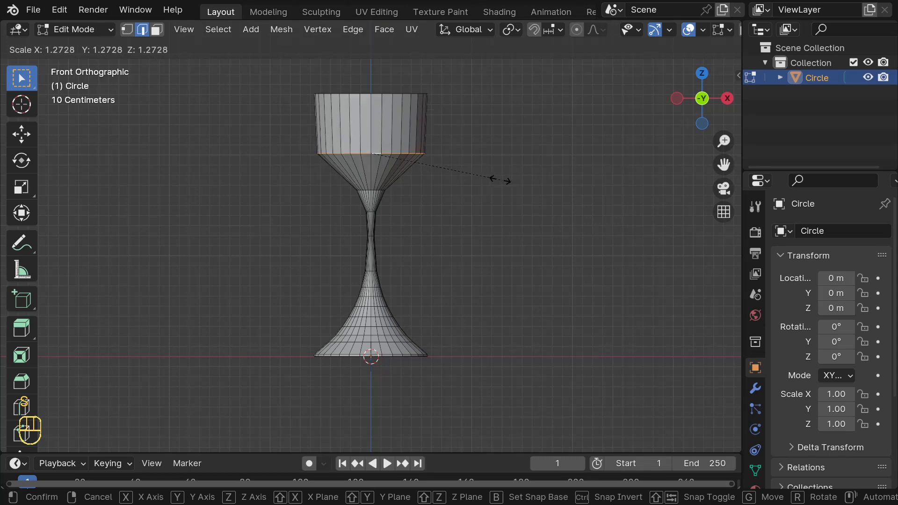
left_click(499, 179)
Bevel the two edge loops bounding the lower bowl section together with 6 segments and a width slightly over 0.15 m.
scroll(432, 168, "up", 4)
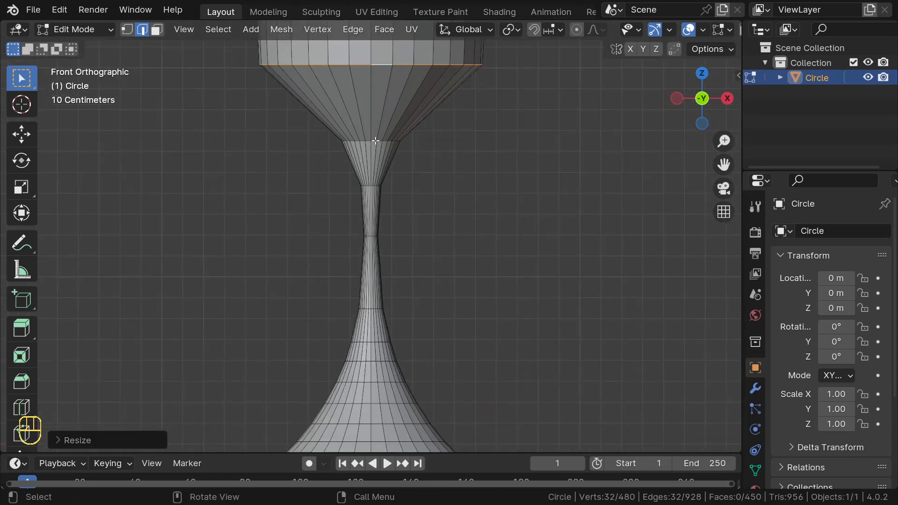
key("shift")
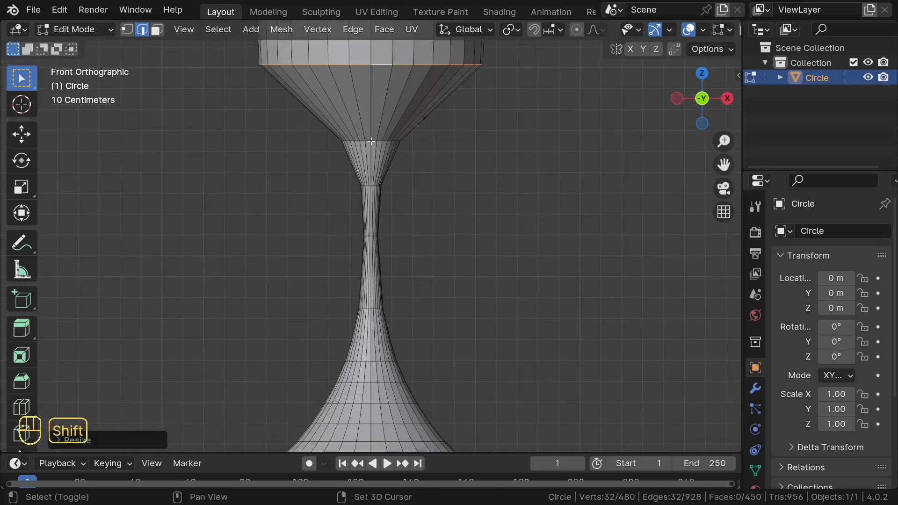
left_click(368, 141, "alt+shift")
scroll(471, 163, "down", 2)
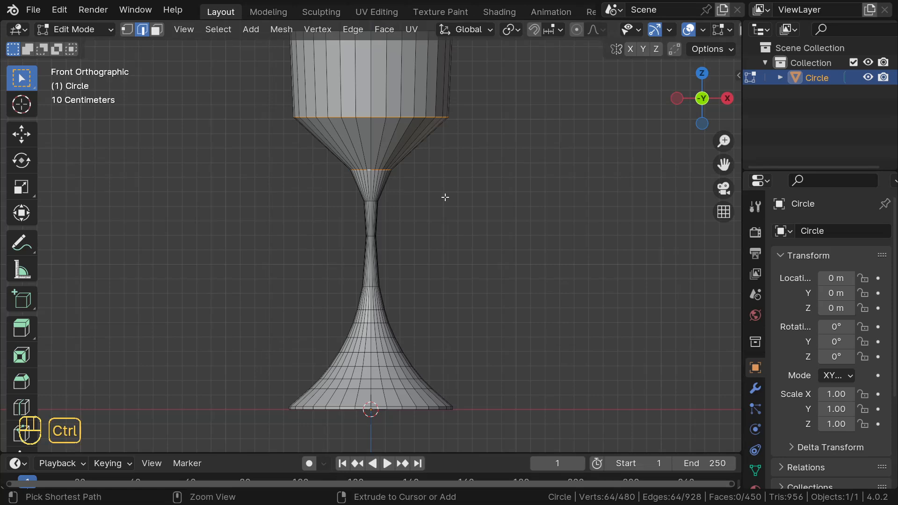
key("ctrl+b")
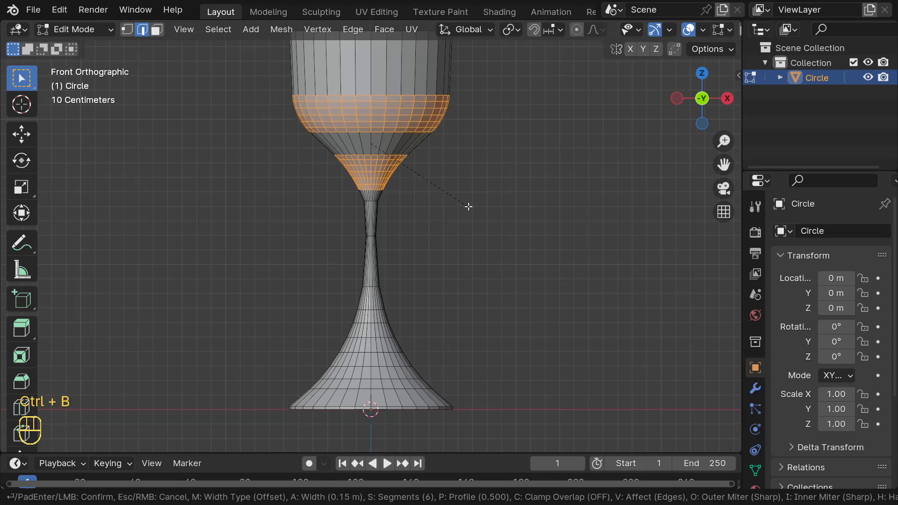
left_click(472, 208)
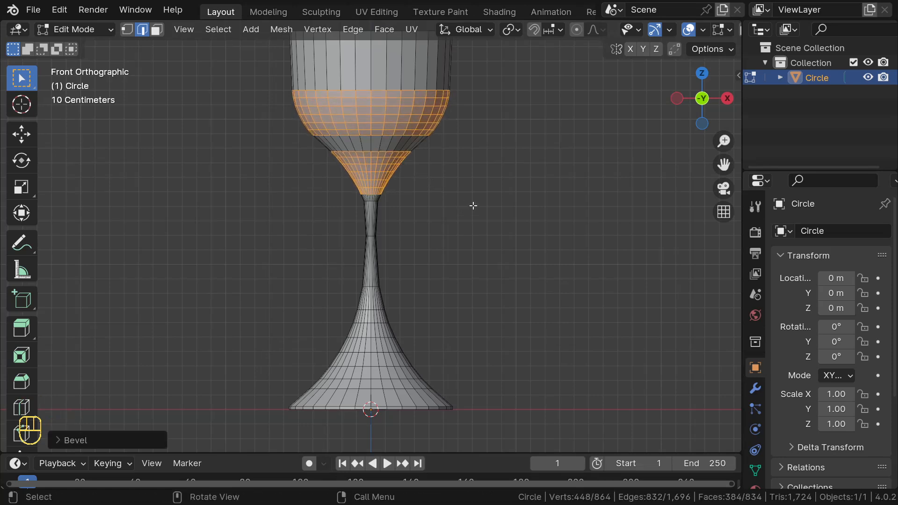
Delete the face closing the top of the bowl to open the goblet.
middle_click_drag(472, 207, 427, 216)
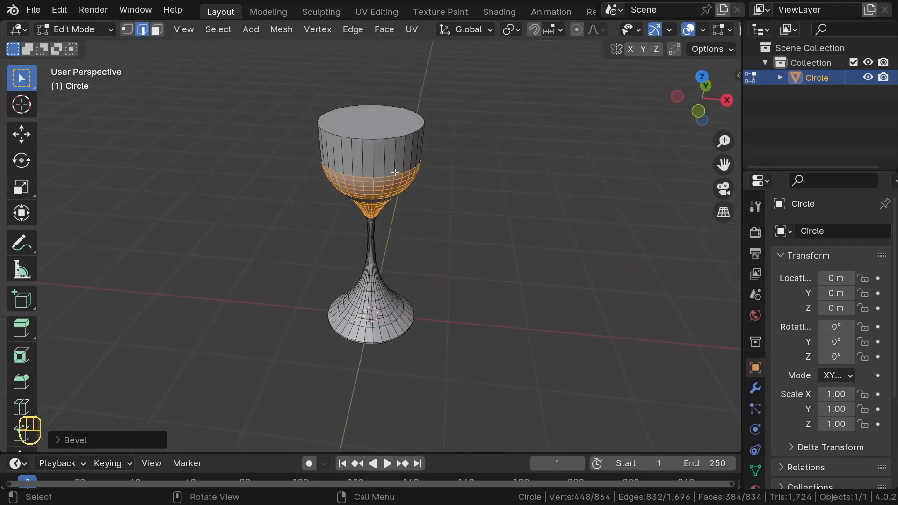
middle_click_drag(396, 173, 362, 128)
key("3")
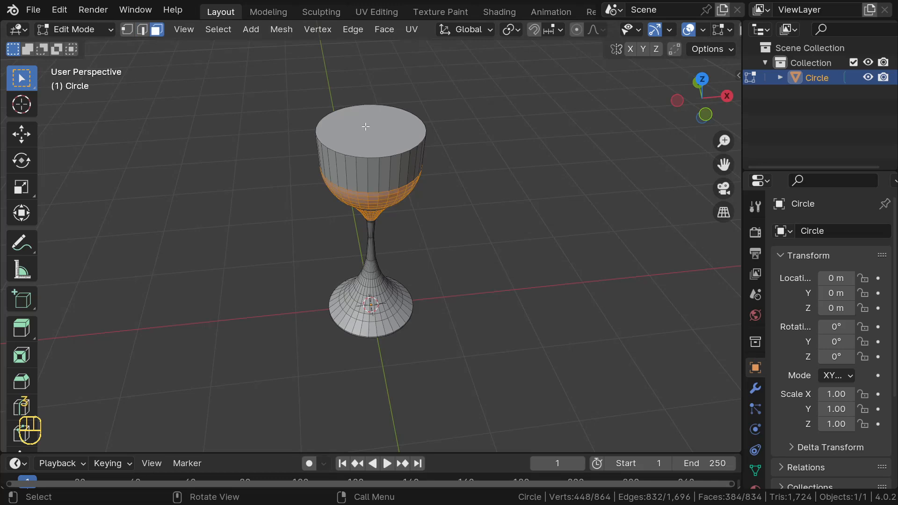
left_click(381, 138)
key("x")
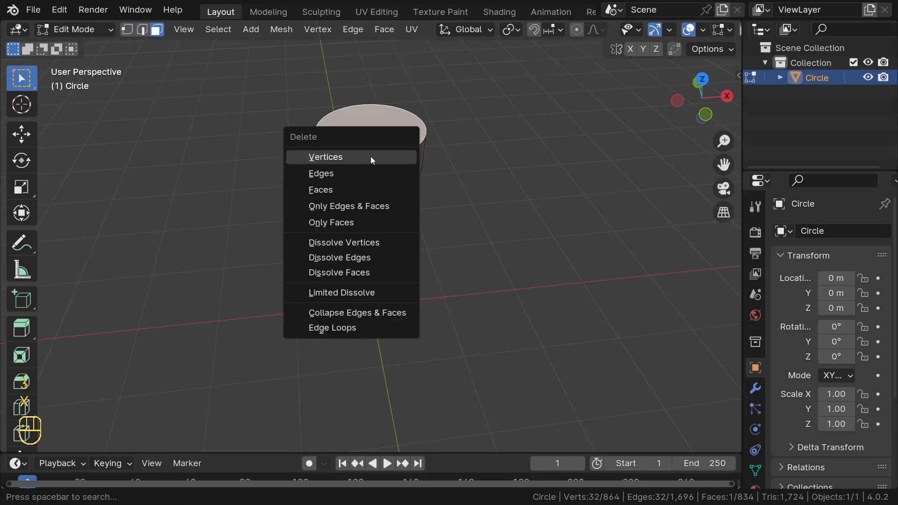
left_click(338, 185)
mouse_move(378, 181)
middle_mouse_down()
mouse_move(333, 156)
mouse_move(421, 166)
mouse_move(383, 186)
mouse_move(452, 224)
mouse_move(411, 182)
mouse_move(392, 185)
middle_mouse_up()
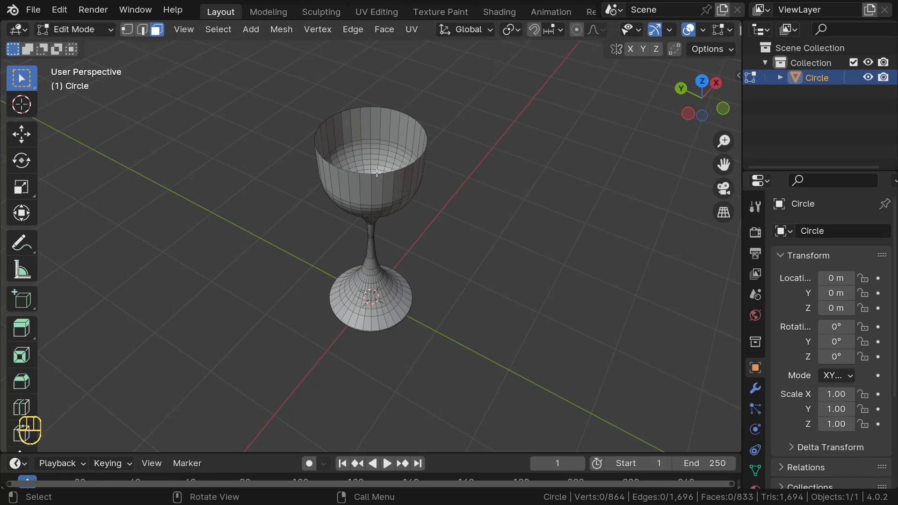
Return to Object Mode and apply smooth shading to the goblet.
key("Tab")
mouse_move(388, 178)
middle_mouse_down()
mouse_move(329, 128)
mouse_move(425, 136)
mouse_move(414, 138)
mouse_move(457, 154)
mouse_move(414, 125)
mouse_move(439, 154)
mouse_move(450, 127)
middle_mouse_up()
right_click(371, 133)
left_click(323, 128)
scroll(393, 114, "up", 4)
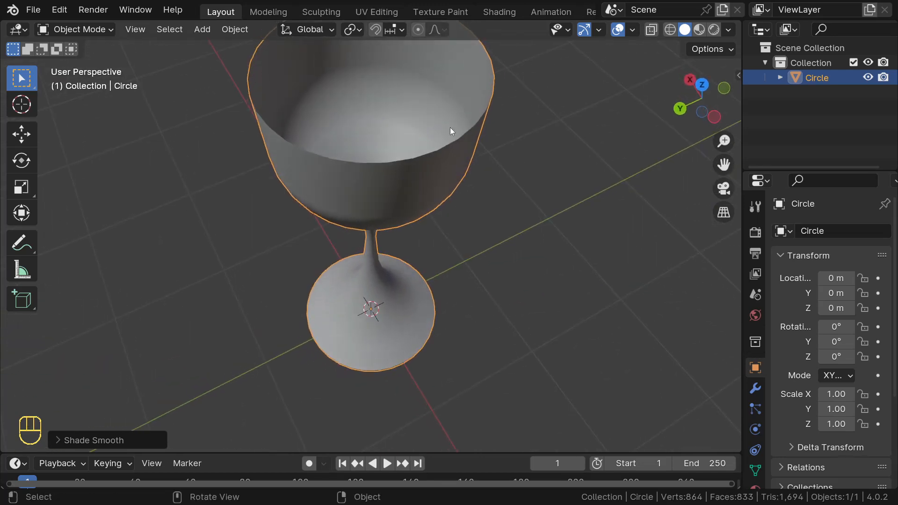
scroll(444, 120, "down", 1)
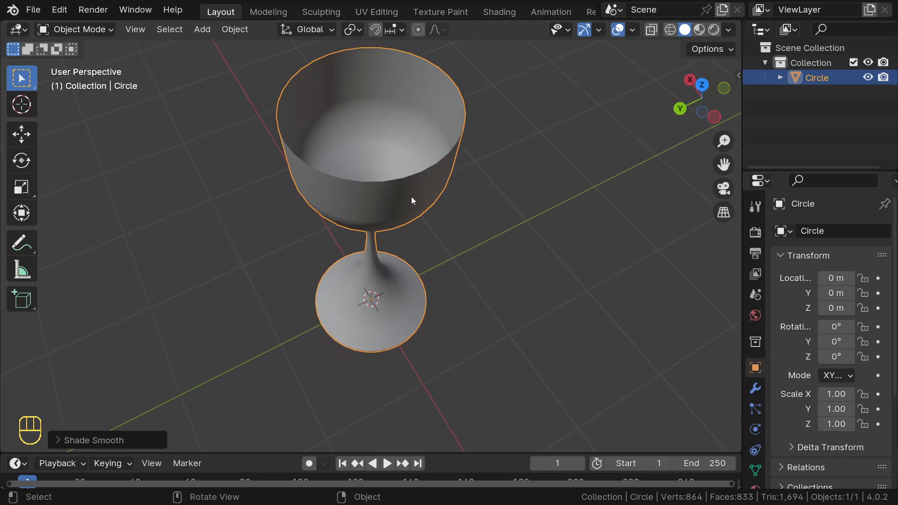
Add a Solidify modifier to the goblet and set its thickness to 0.022 m.
left_click(755, 388)
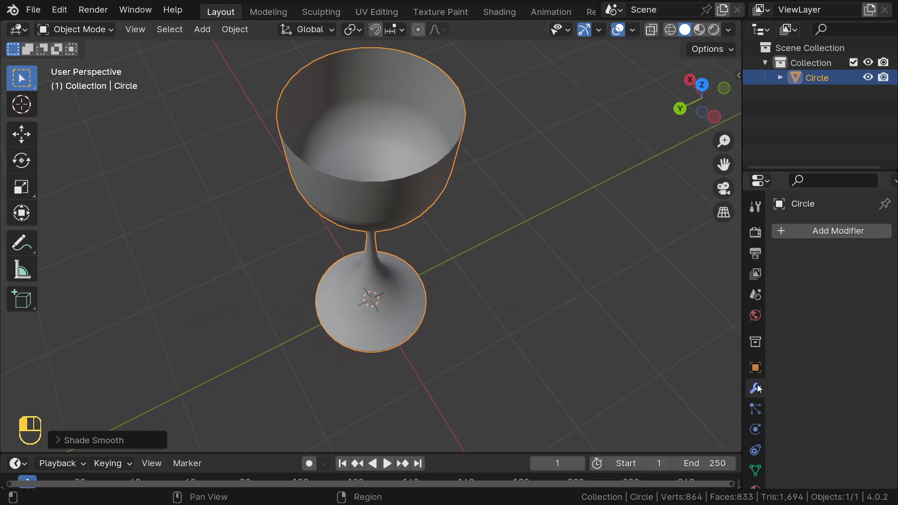
left_click(806, 233)
mouse_move(806, 233)
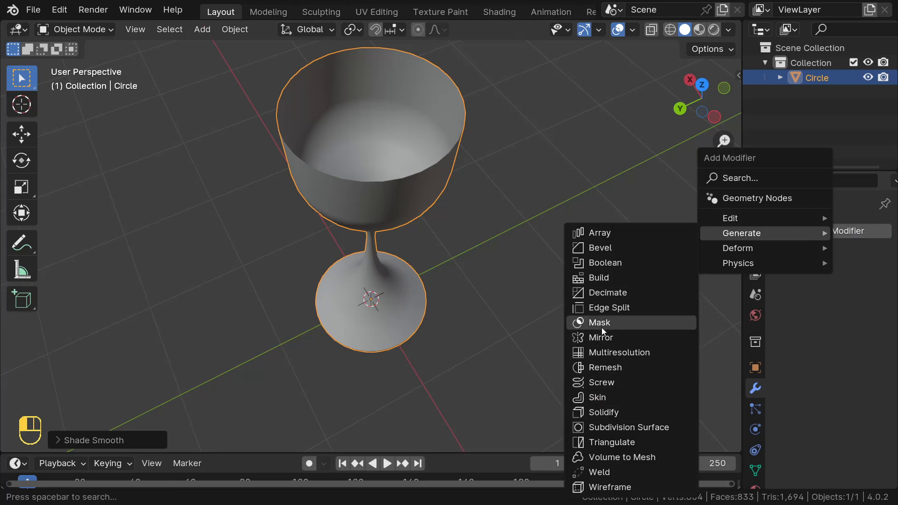
left_click(616, 412)
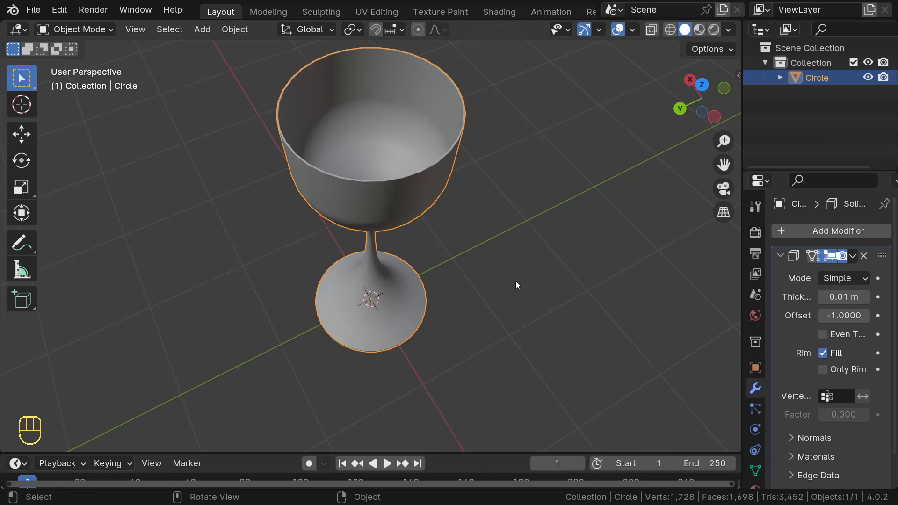
middle_click_drag(515, 282, 624, 302)
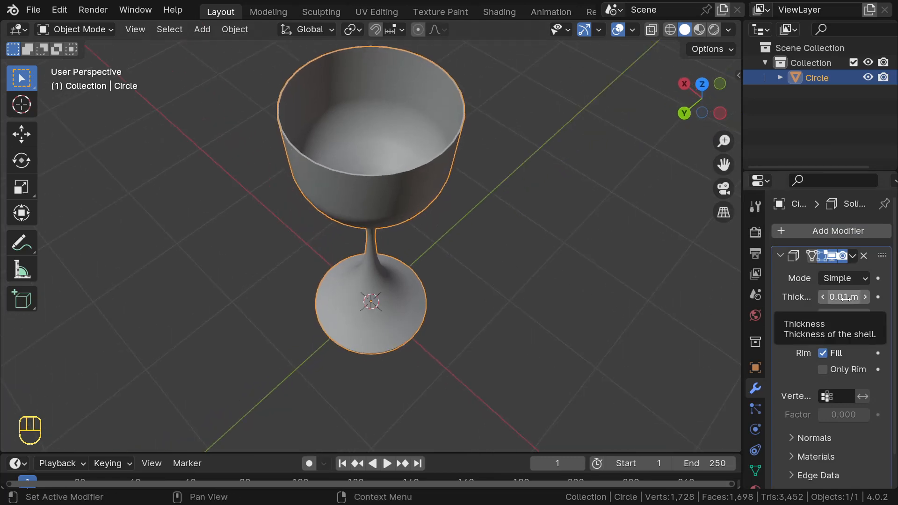
mouse_move(844, 298)
left_mouse_down("shift")
mouse_move(863, 297)
mouse_move(855, 297)
left_mouse_up("shift")
Add a level 2 Subdivision Surface modifier to the goblet.
scroll(286, 283, "down", 2)
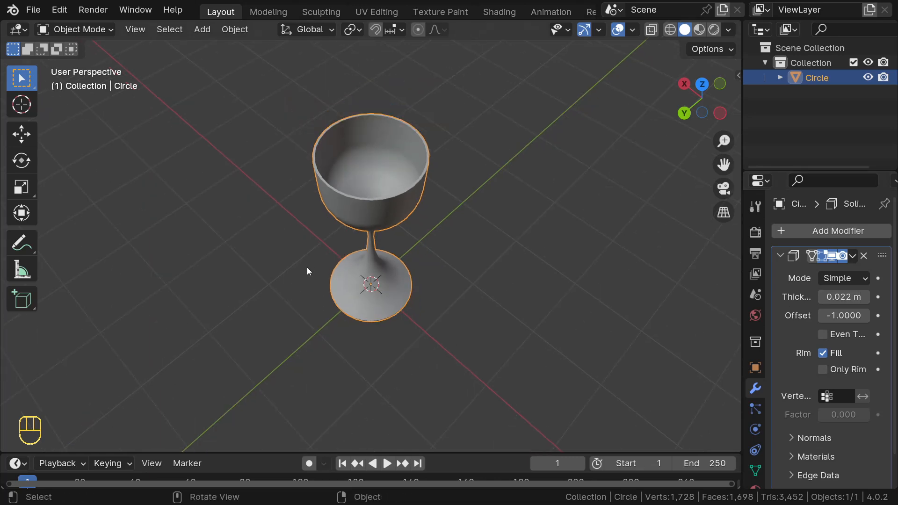
middle_click_drag(307, 267, 356, 209)
scroll(367, 217, "up", 6)
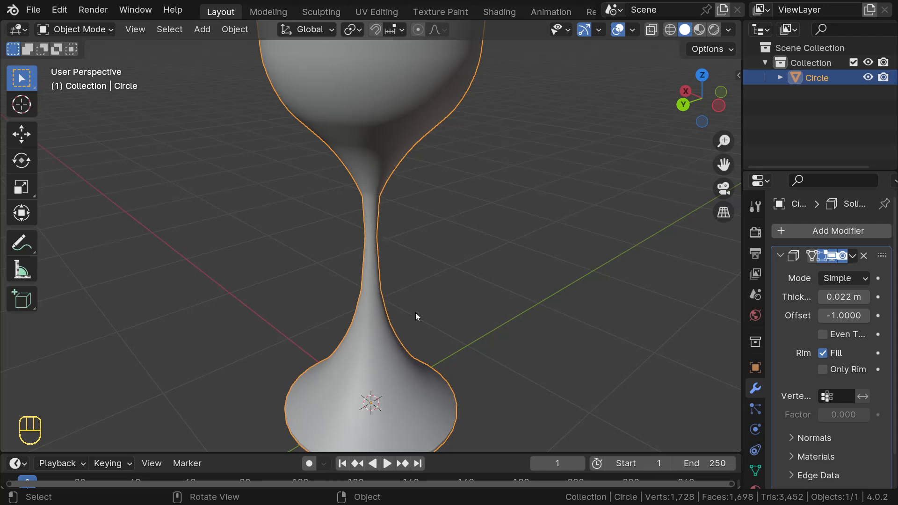
middle_click_drag(415, 312, 200, 282)
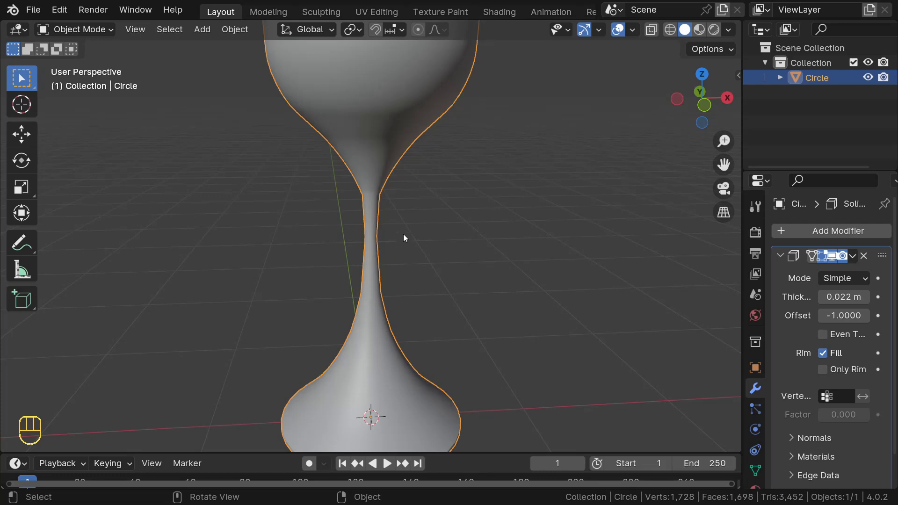
scroll(403, 234, "down", 4)
middle_click_drag(397, 225, 405, 185)
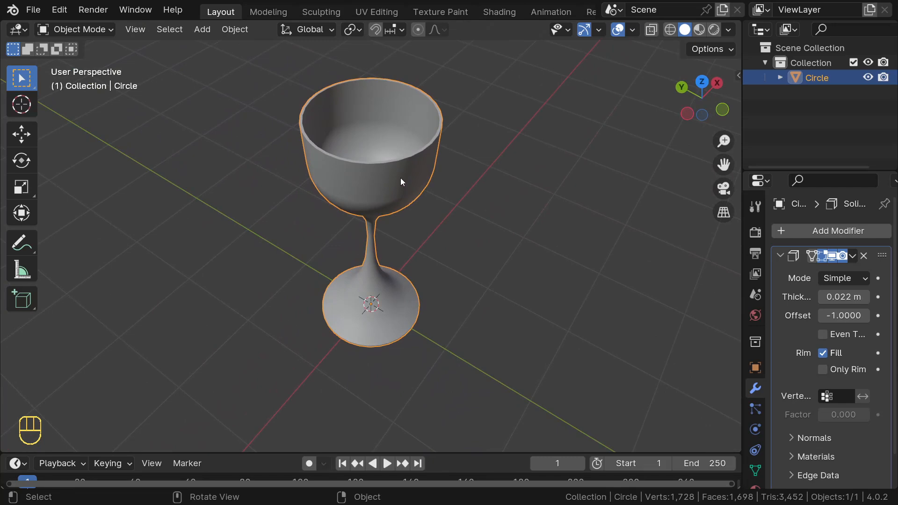
scroll(400, 178, "up", 2)
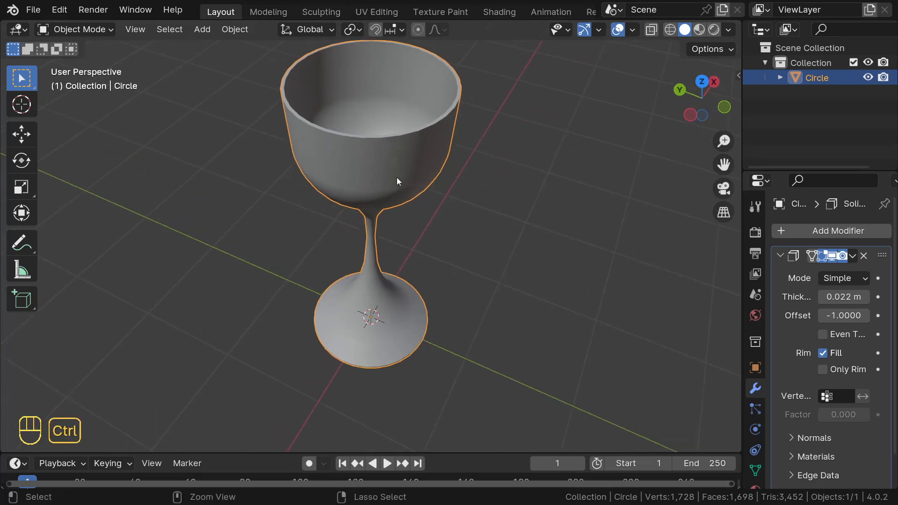
key("ctrl+2")
Set the Solidify thickness to 0.044 m to thicken the goblet's walls.
middle_click_drag(395, 177, 447, 194)
scroll(420, 169, "up", 3)
scroll(420, 166, "down", 3)
scroll(448, 188, "up", 3)
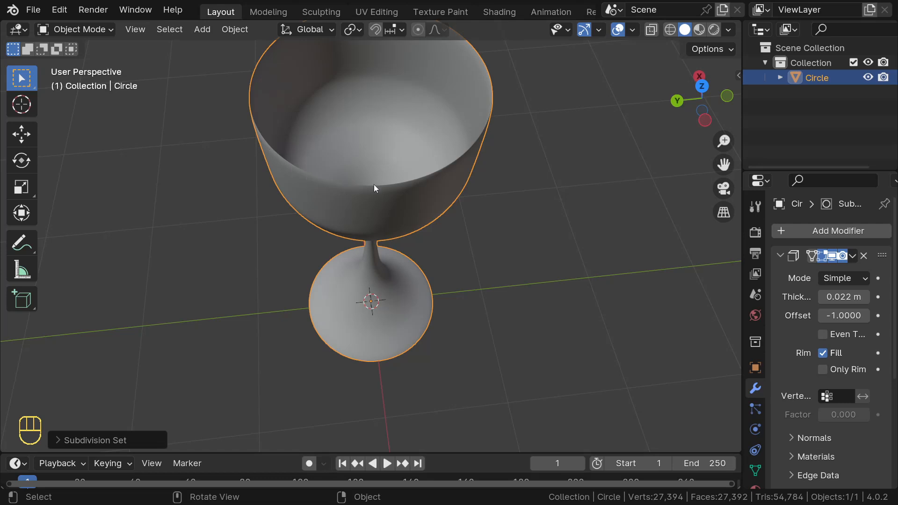
left_click_drag(844, 297, 856, 297)
left_click_drag(844, 297, 882, 296, "shift")
Inset the foot's bottom face by about 0.016 m to sharpen the base edge, and return to Object Mode.
middle_click_drag(519, 229, 338, 330)
scroll(441, 402, "up", 1)
scroll(443, 410, "down", 1)
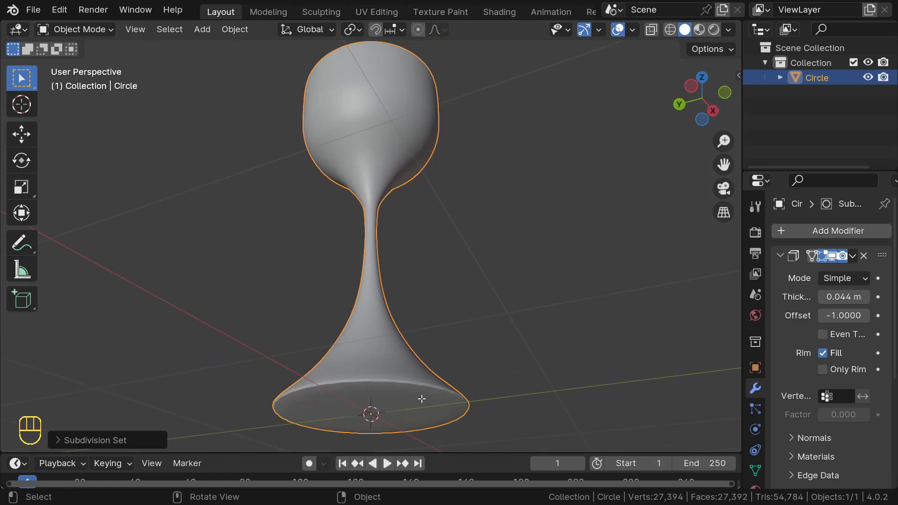
key("Tab")
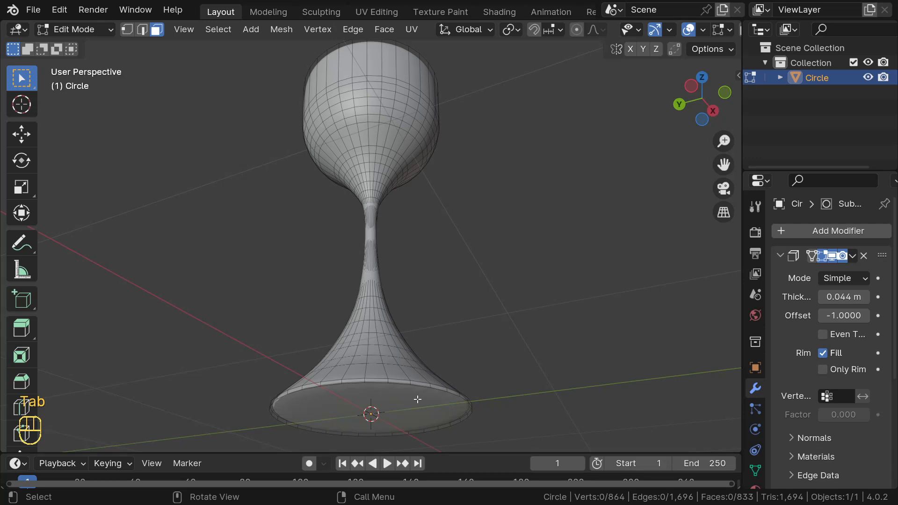
left_click(417, 400)
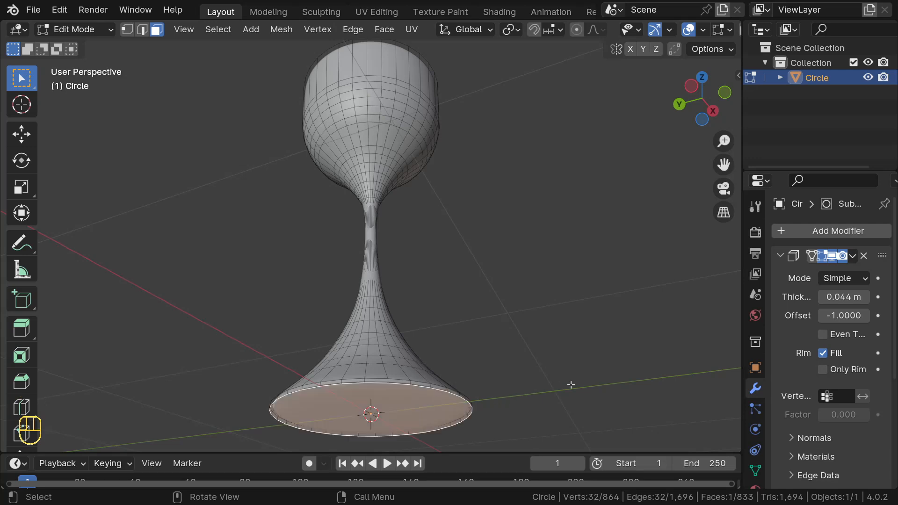
key("i")
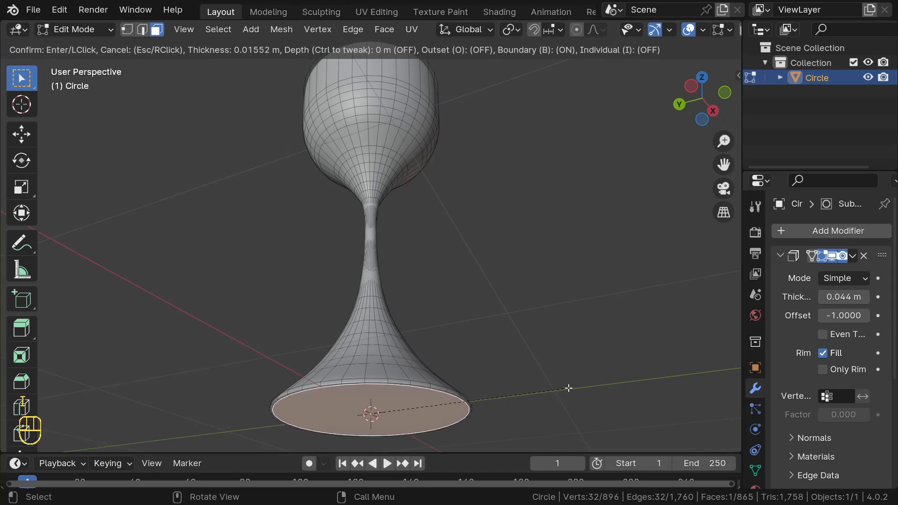
left_click(566, 387)
key("Tab")
Rename the goblet object as "wine glass" and hide it in the viewport.
scroll(419, 322, "down", 3)
middle_click_drag(420, 322, 355, 271)
key("KP_1")
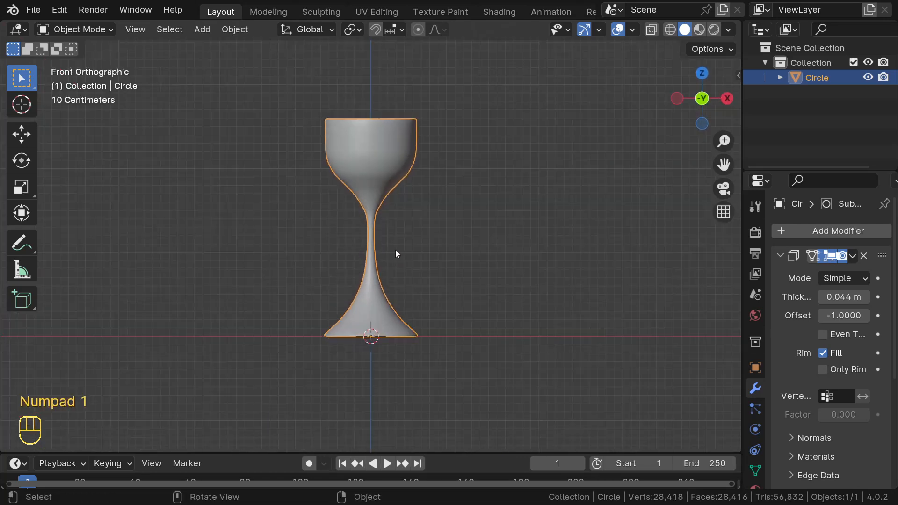
scroll(395, 249, "up", 1)
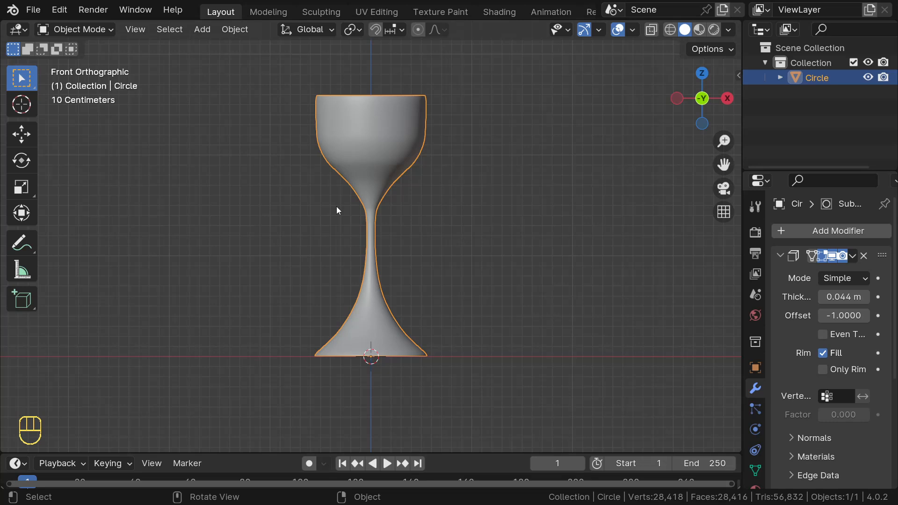
key("F2")
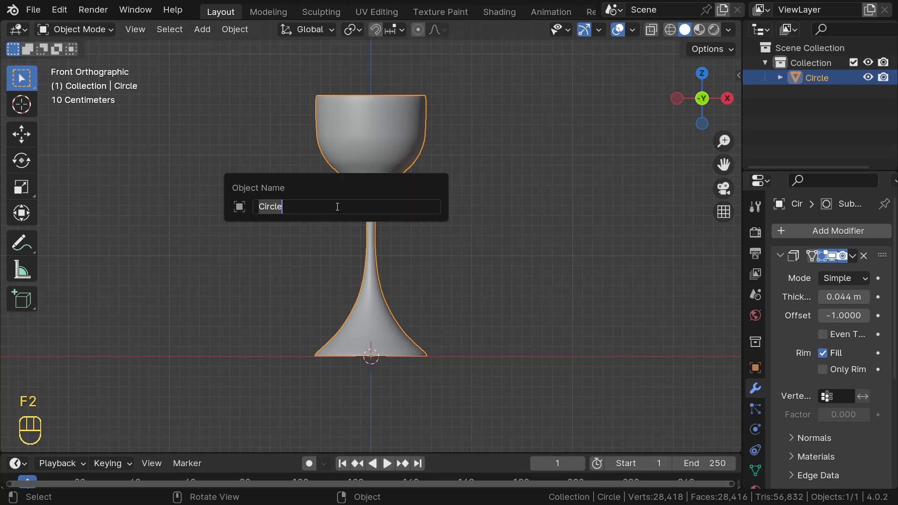
type("wi")
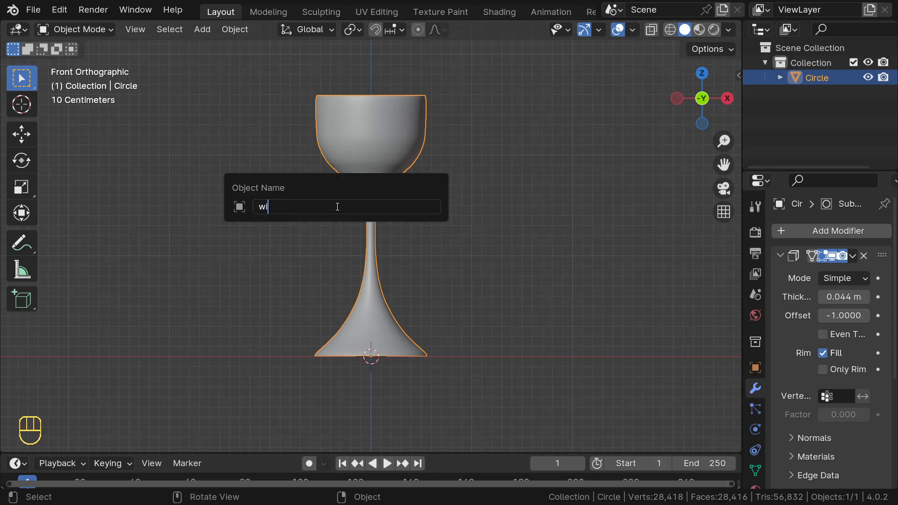
type("ne glass")
key("Return")
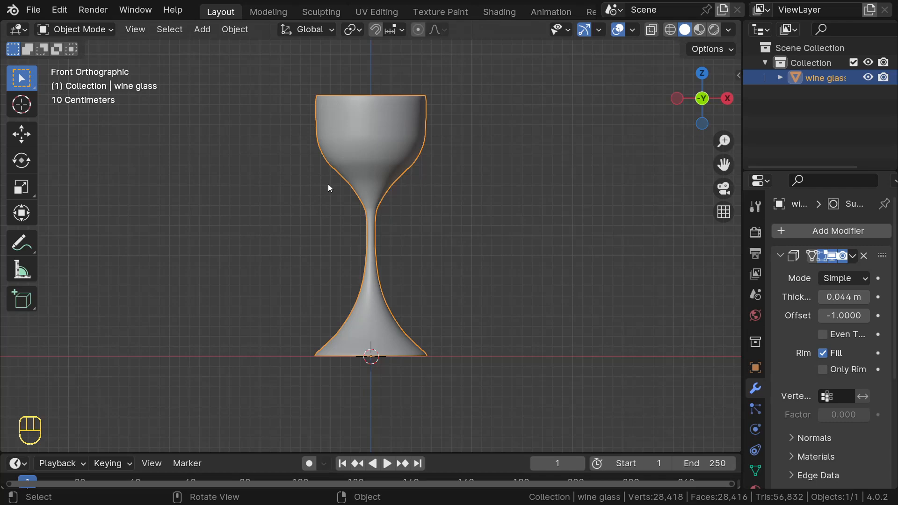
key("h")
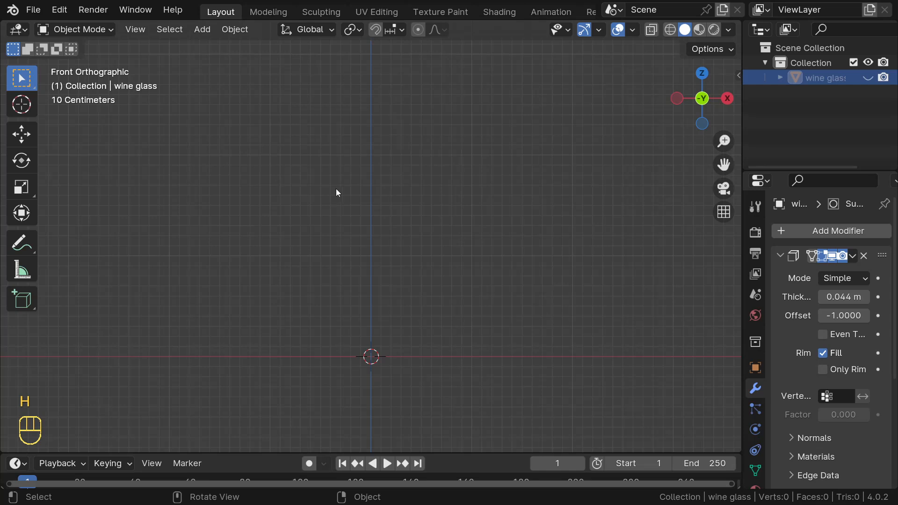
Add a mesh circle at the origin and enter Edit Mode with edge selection active.
key("shift+a")
mouse_move(272, 189)
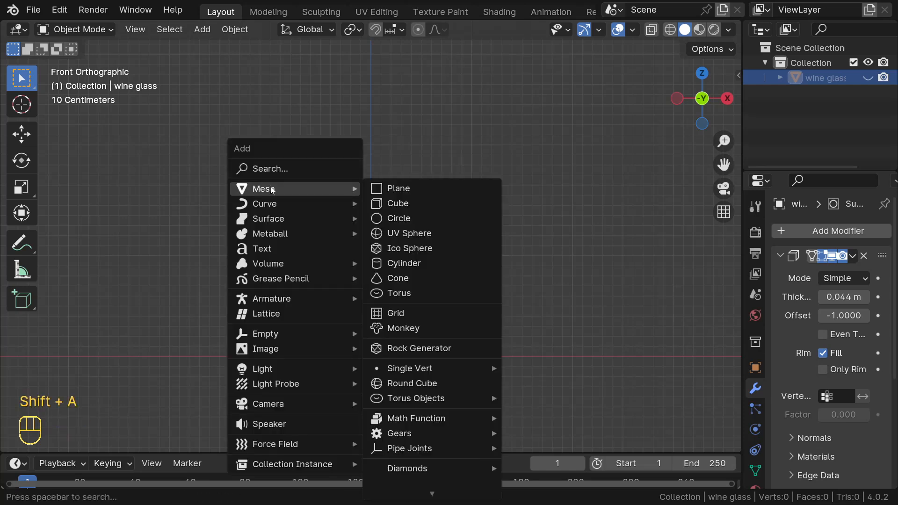
left_click(403, 221)
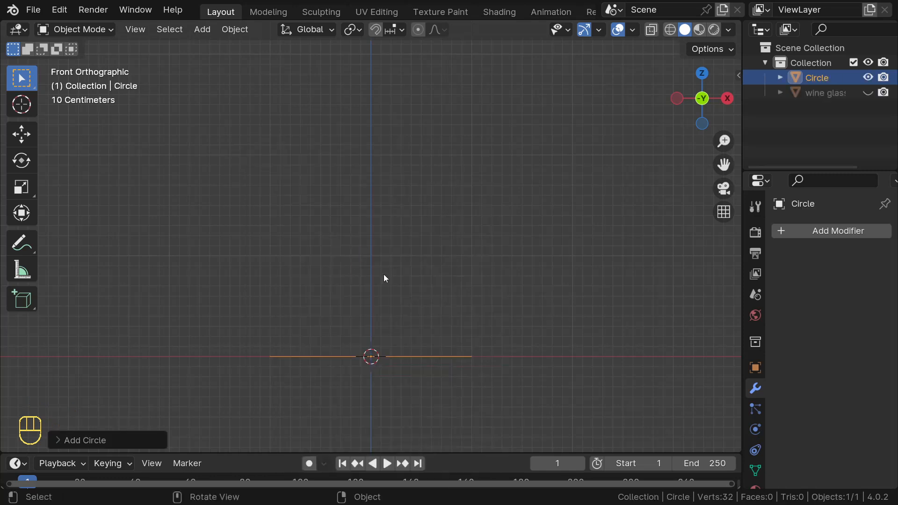
middle_click_drag(384, 277, 384, 334)
key("Tab")
middle_click_drag(493, 317, 447, 285)
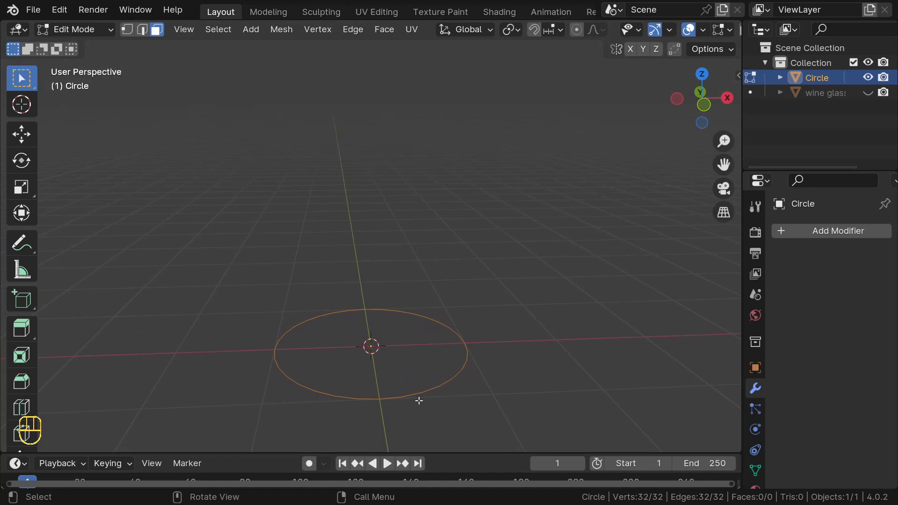
key("2")
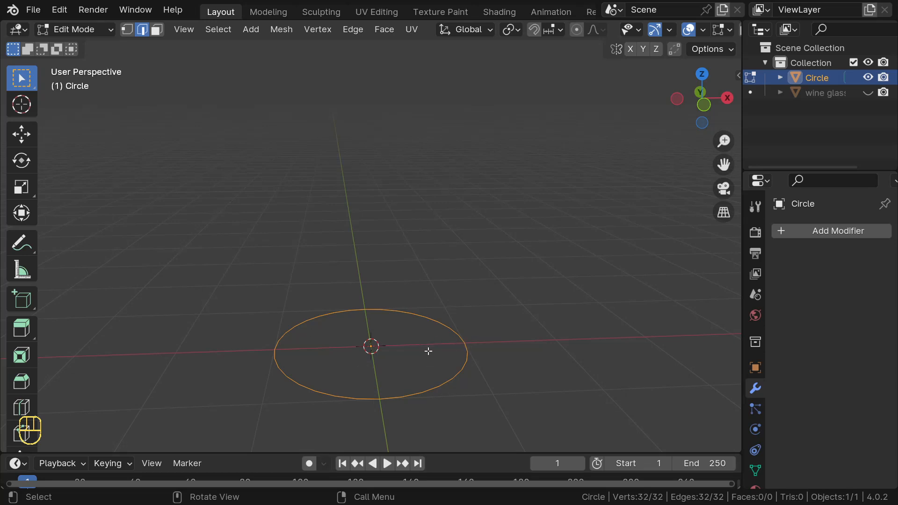
Scale the circle down to about half its size and fill it with a face.
key("KP_1")
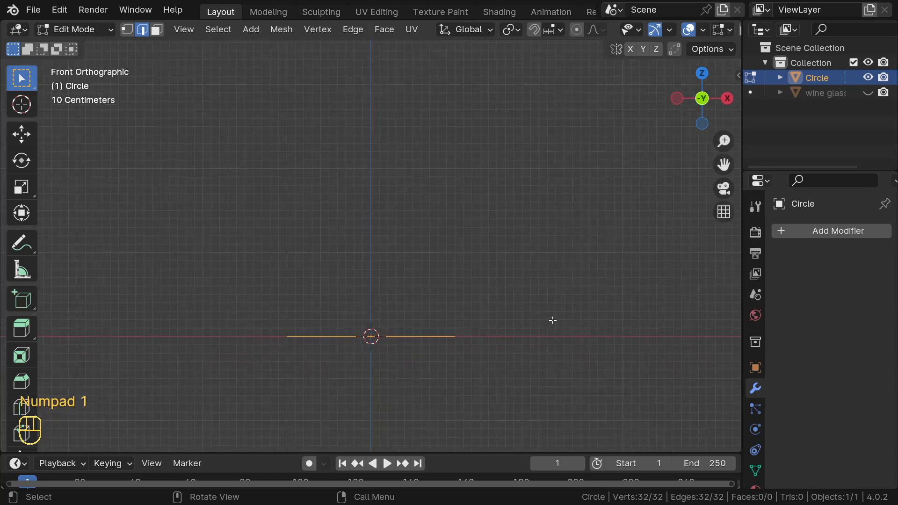
key("s")
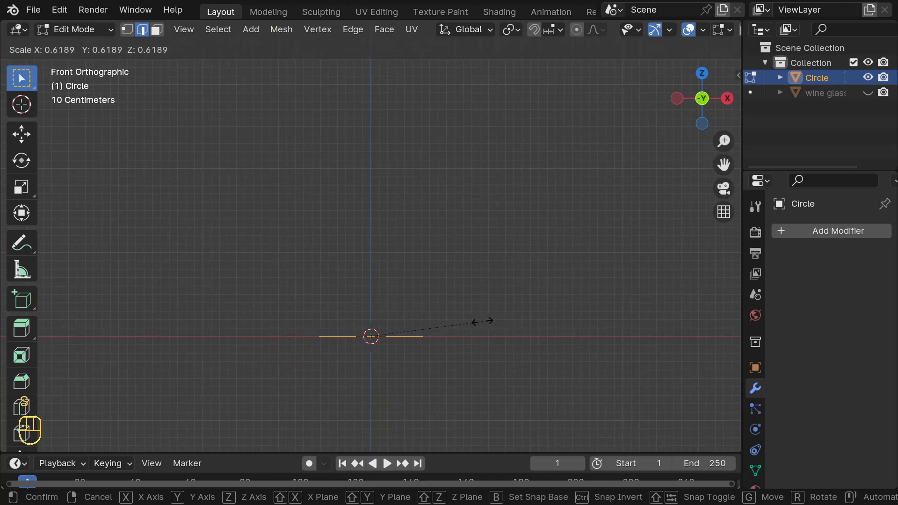
left_click(467, 323)
middle_click_drag(387, 334, 371, 392)
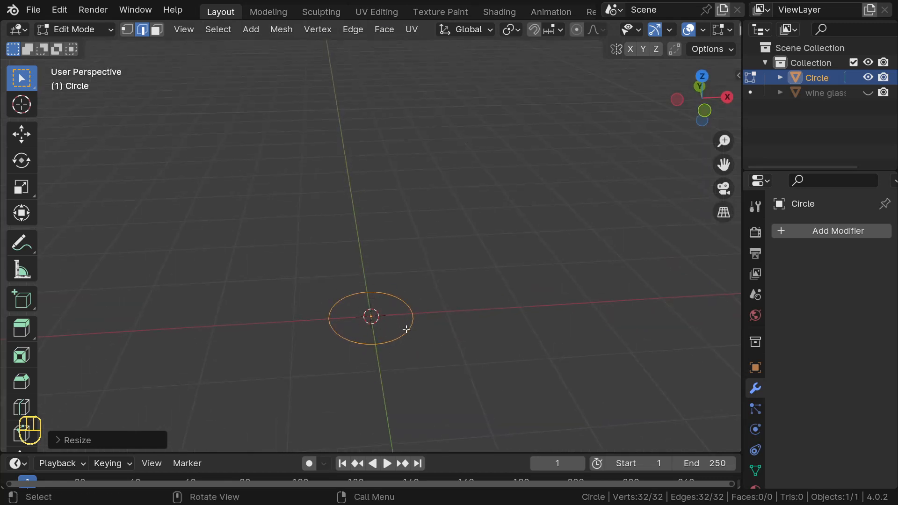
key("f")
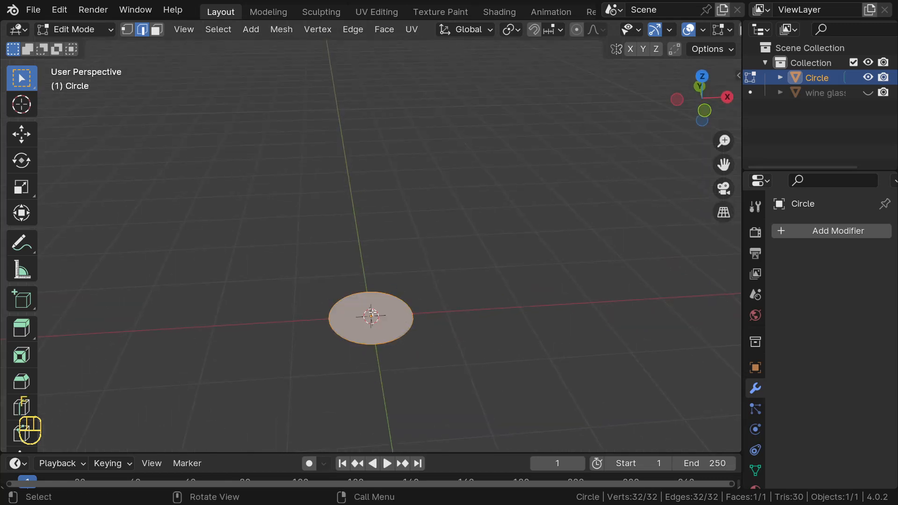
Extrude the disc upward about 1.63 m and scale its top face to about 1.6 times to form a tapered cup.
key("KP_1")
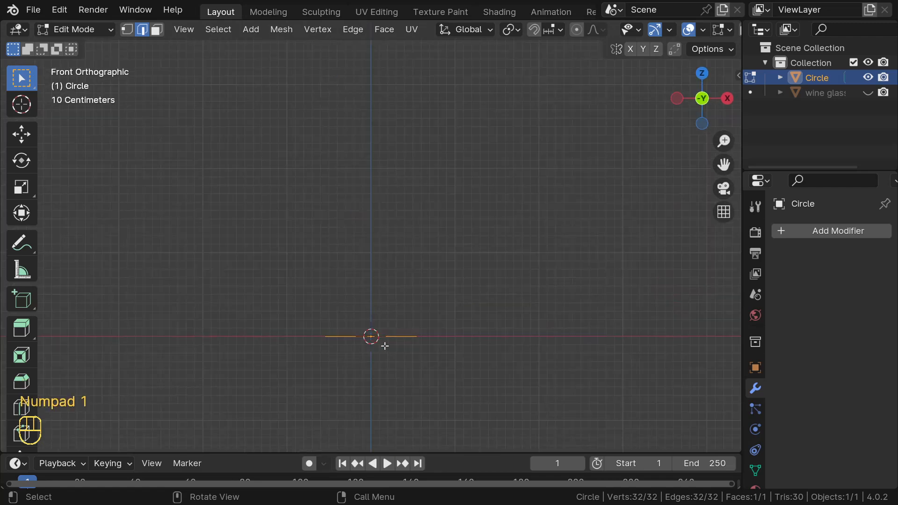
key("e")
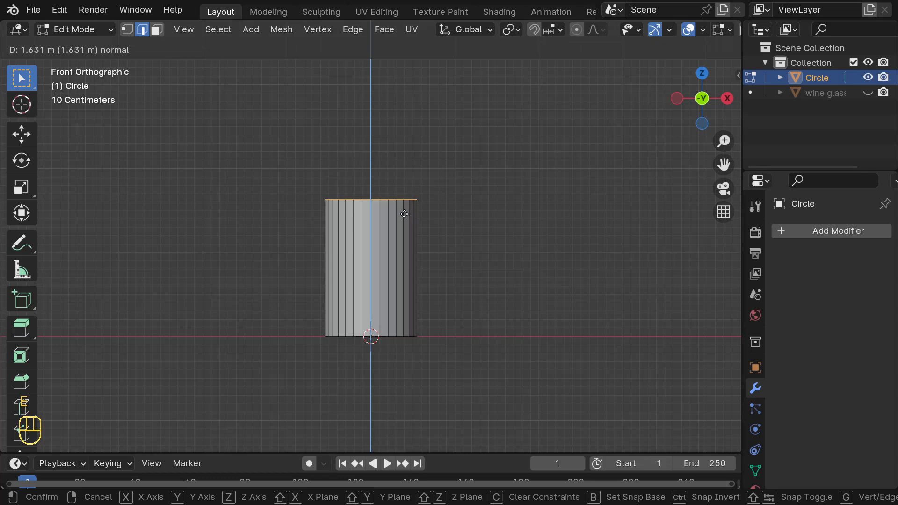
left_click(440, 216)
key("s")
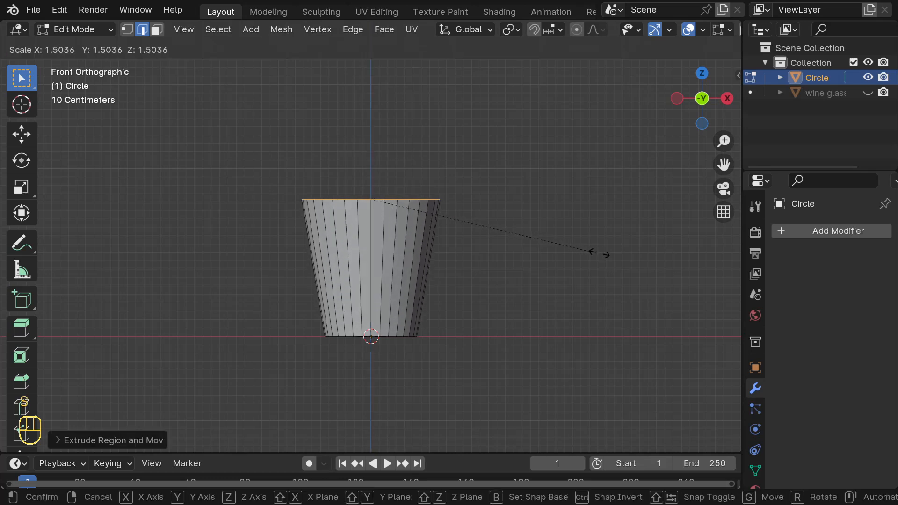
left_click(607, 256)
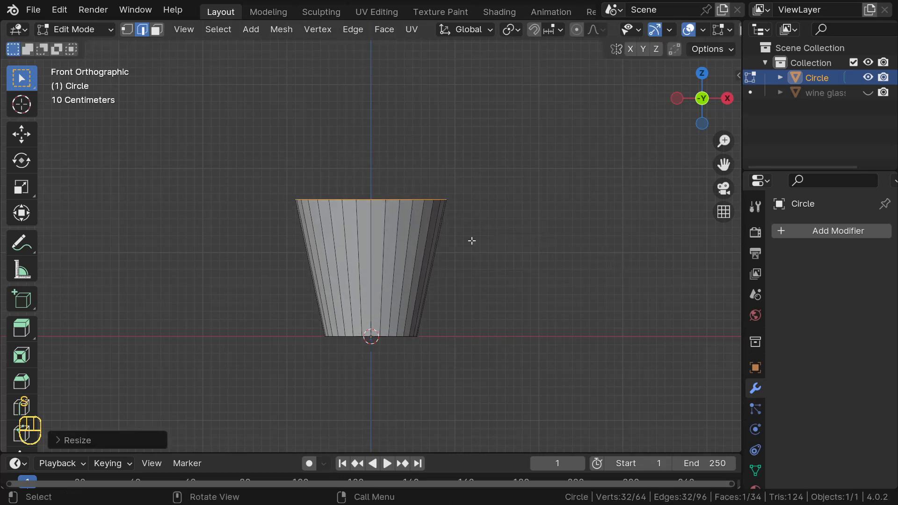
Delete the top face of the tapered cup to leave it open.
middle_click_drag(471, 240, 395, 301)
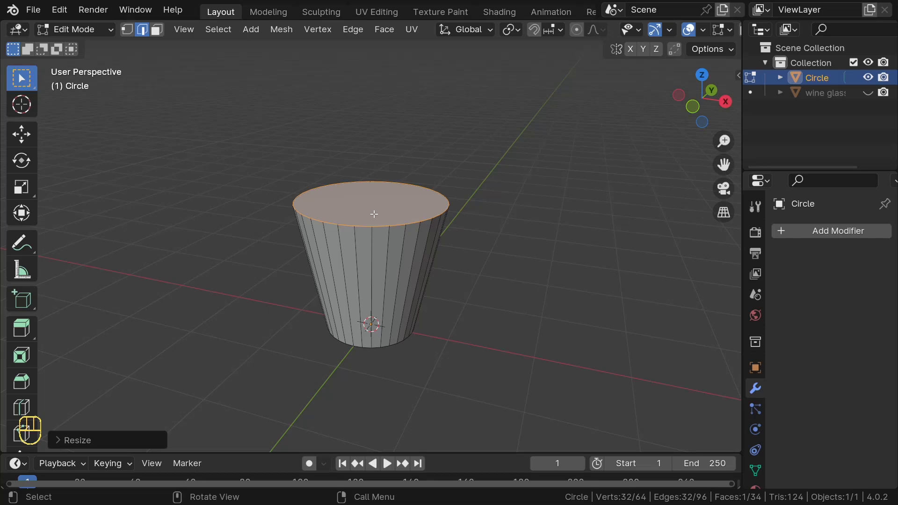
key("x")
left_click(326, 219)
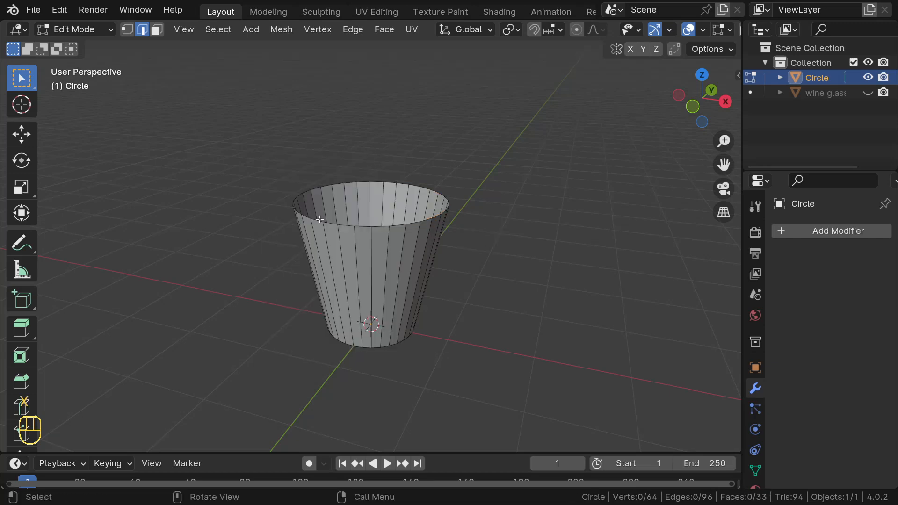
Inspect the open cup's shape from the front, above and below.
middle_click_drag(326, 219, 374, 163)
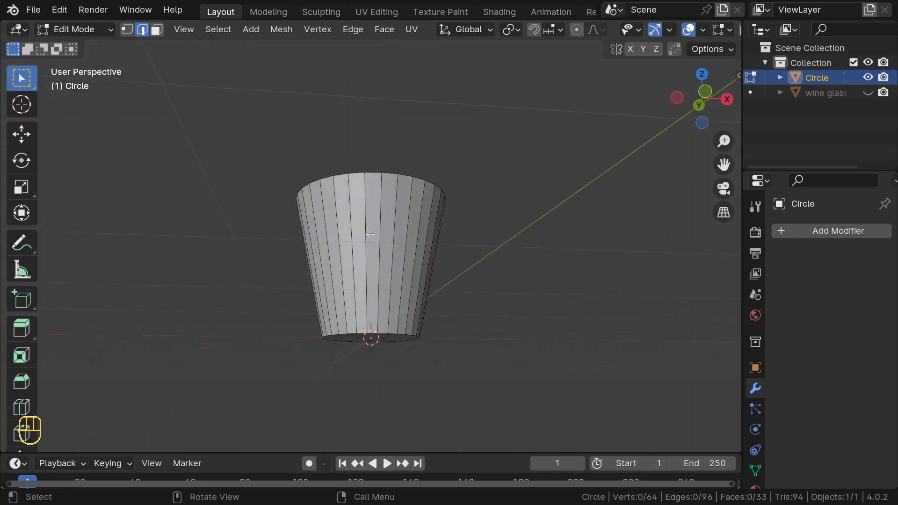
middle_click_drag(371, 234, 360, 264)
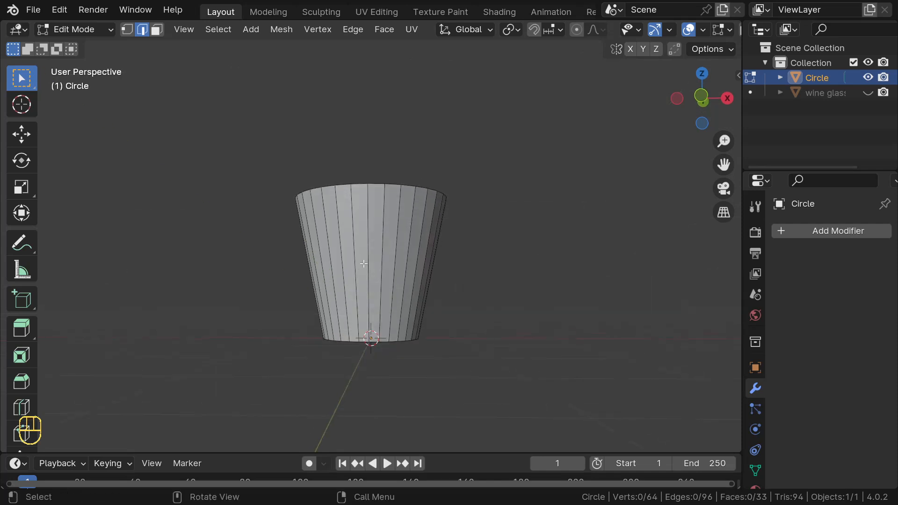
key("KP_1")
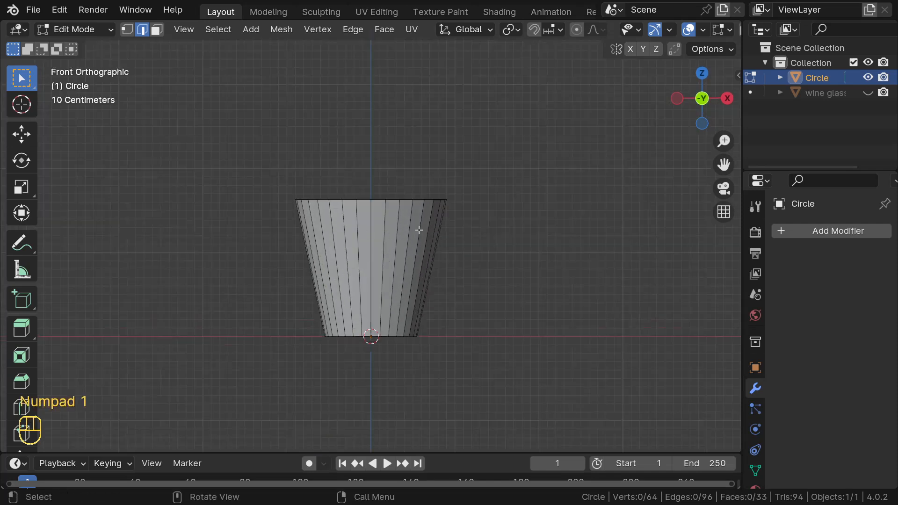
scroll(426, 243, "up", 1)
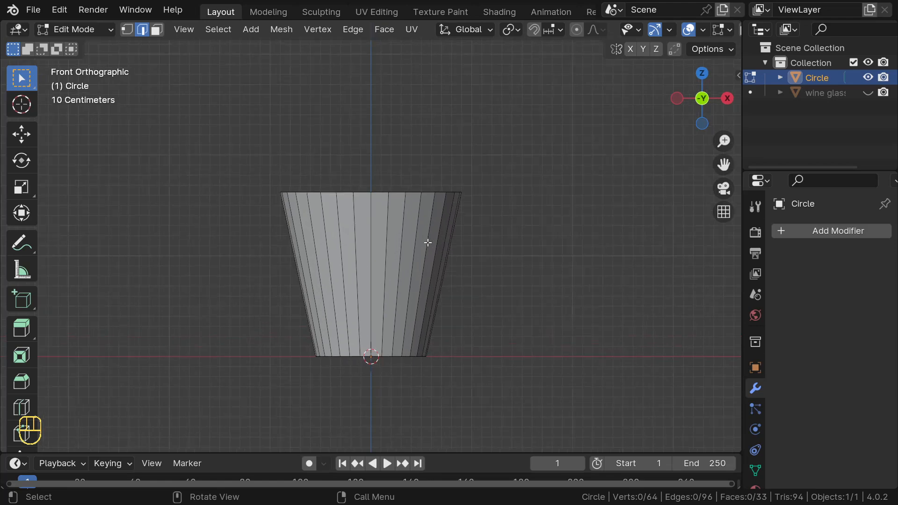
key("KP_5")
middle_click_drag(411, 234, 465, 212)
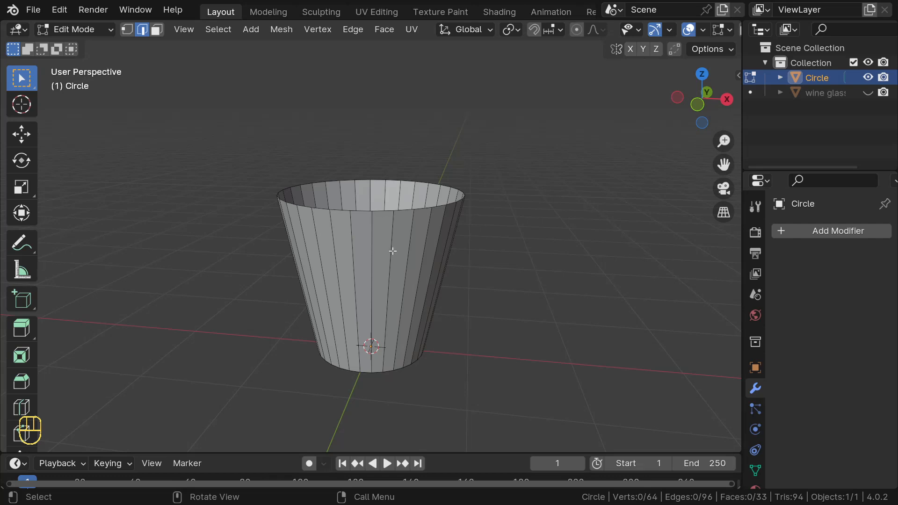
middle_click_drag(406, 244, 449, 237)
middle_click_drag(388, 240, 345, 261)
middle_click_drag(432, 254, 388, 215)
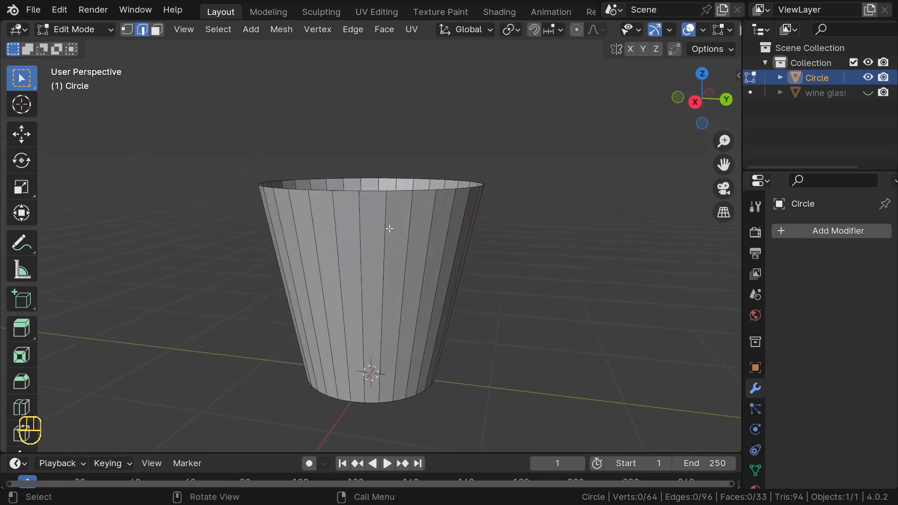
middle_click_drag(362, 230, 405, 210)
scroll(349, 225, "down", 3)
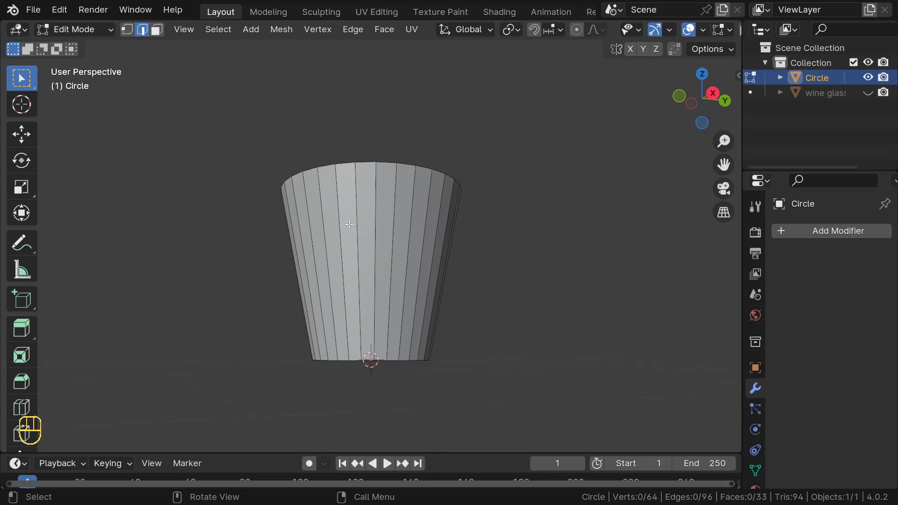
middle_click_drag(349, 224, 396, 247)
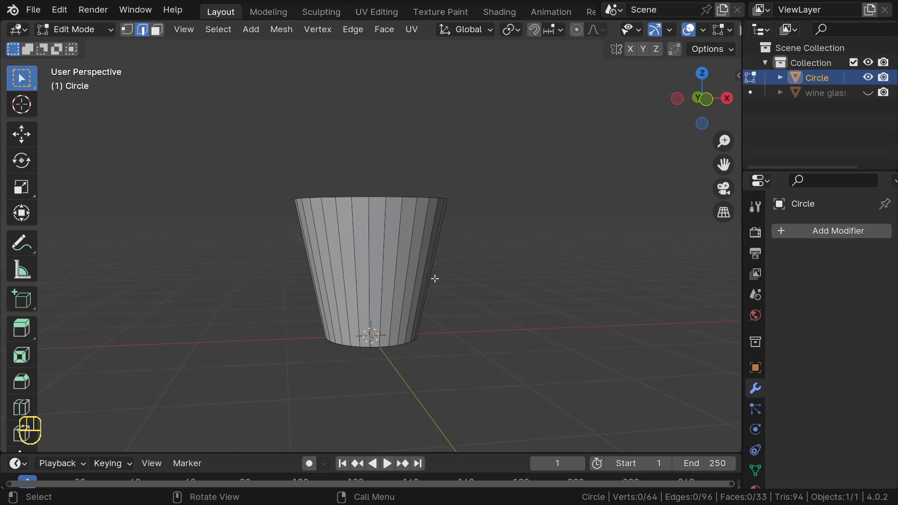
Cut 10 horizontal edge loops around the cup's side wall, with a slight slide along the wall.
key("ctrl+r")
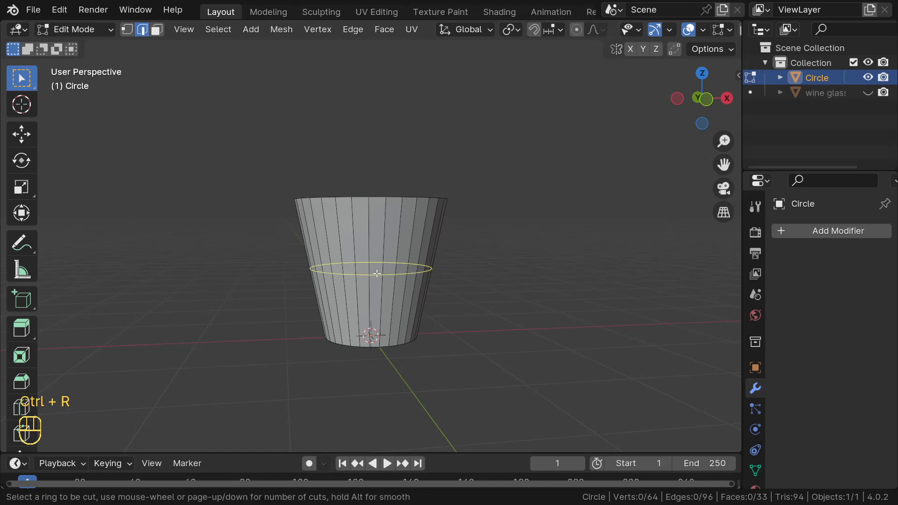
scroll(377, 273, "up", 1)
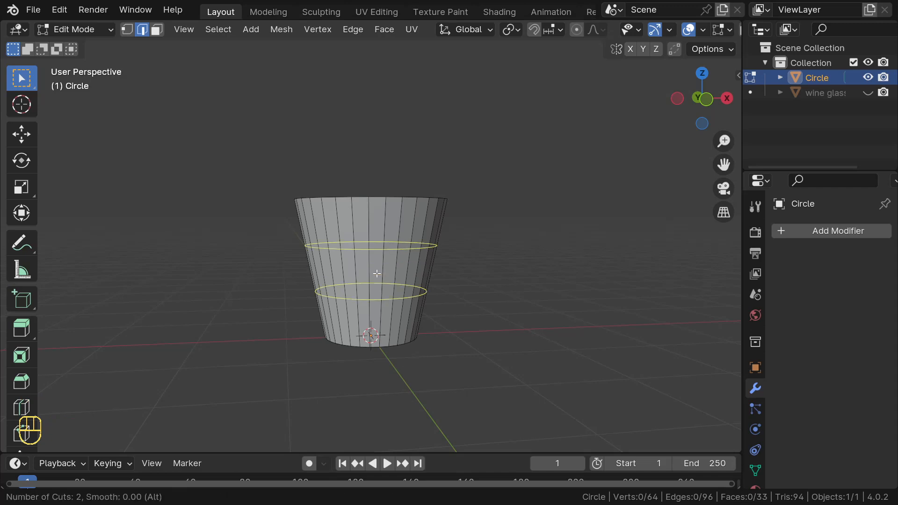
scroll(377, 273, "up", 7)
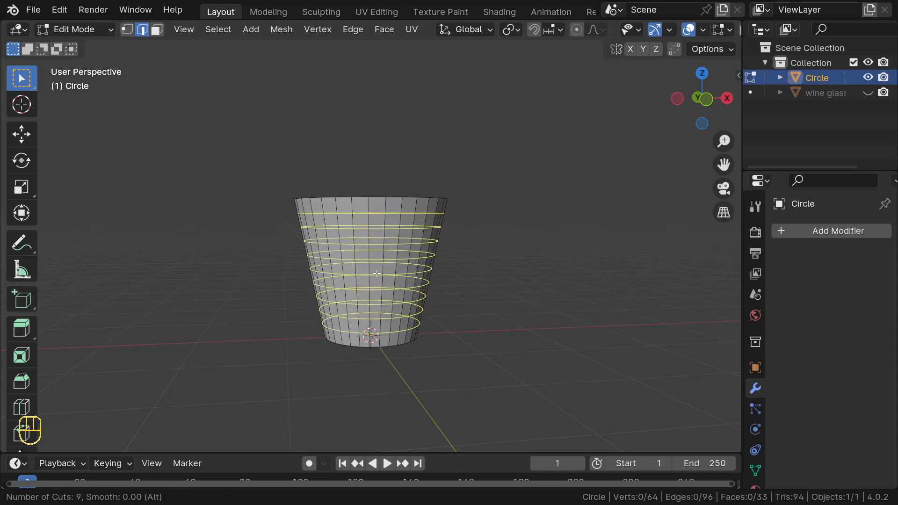
scroll(377, 273, "up", 1)
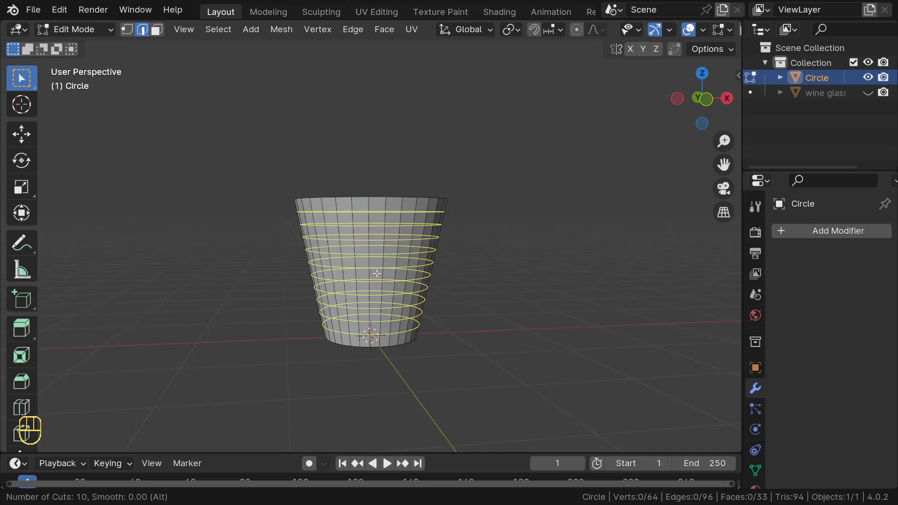
left_click(377, 273)
left_click_drag(376, 273, 411, 277)
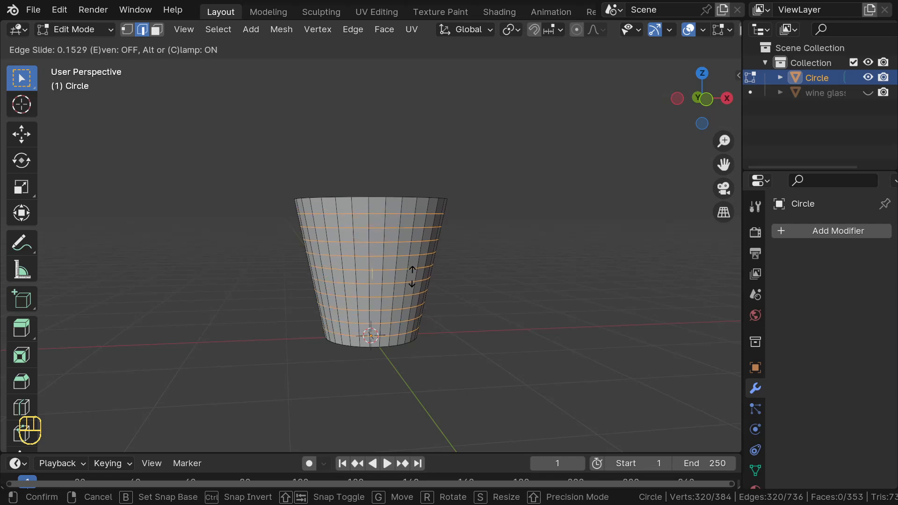
left_click_drag(411, 276, 412, 277)
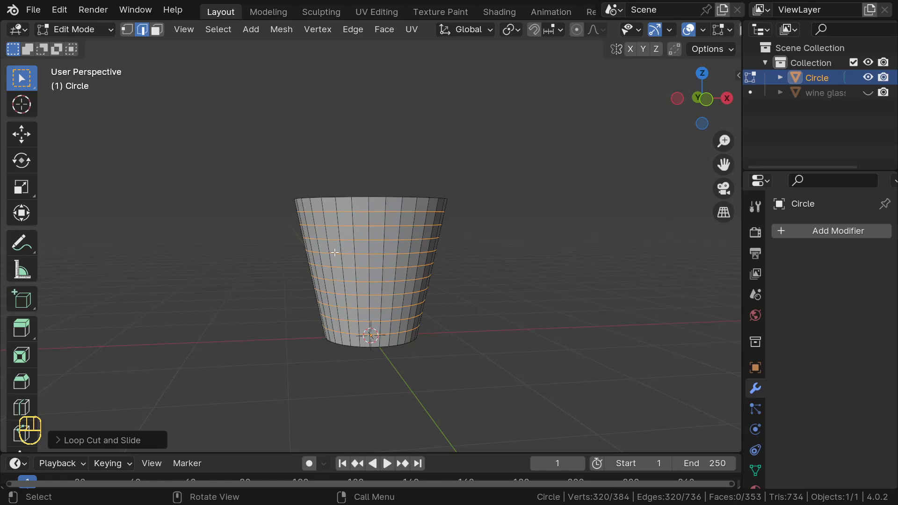
Return to Object Mode and add a Wireframe modifier to the cup.
middle_click_drag(335, 252, 430, 246)
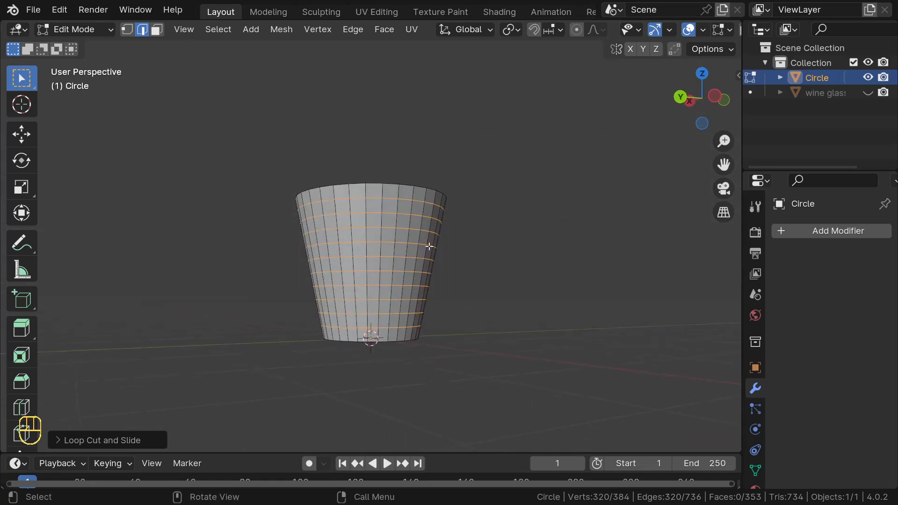
middle_click_drag(385, 282, 370, 272)
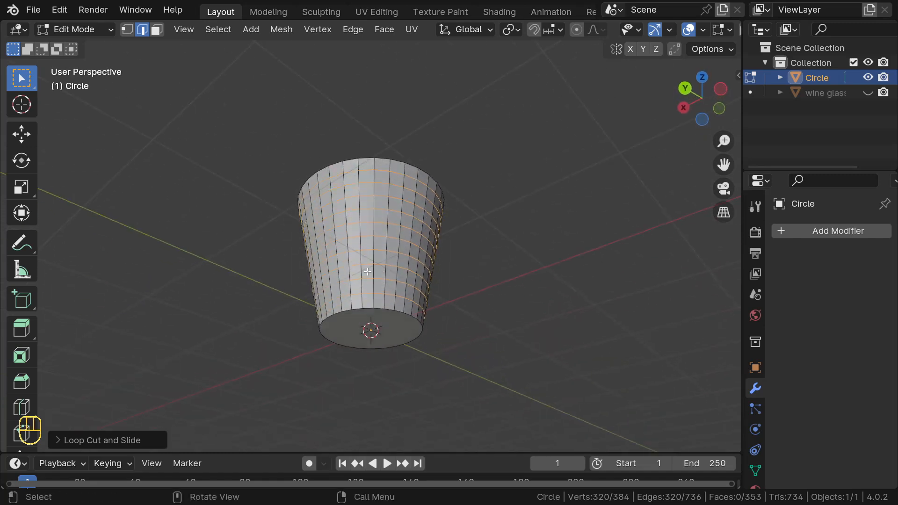
key("Tab")
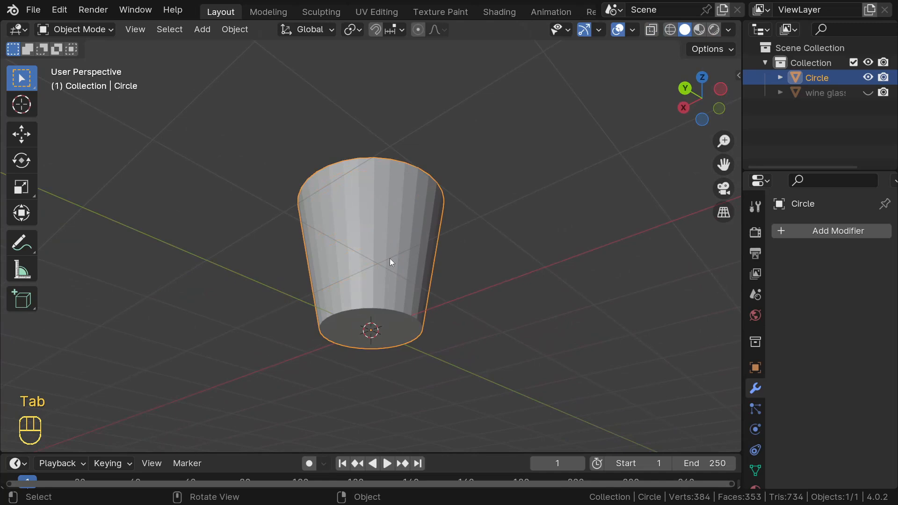
mouse_move(389, 258)
middle_mouse_down()
mouse_move(322, 304)
mouse_move(400, 262)
middle_mouse_up()
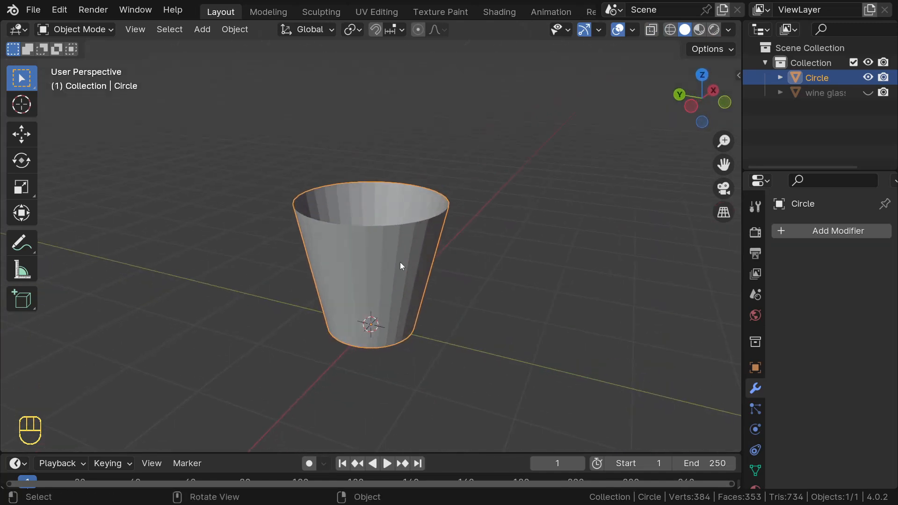
left_click(830, 233)
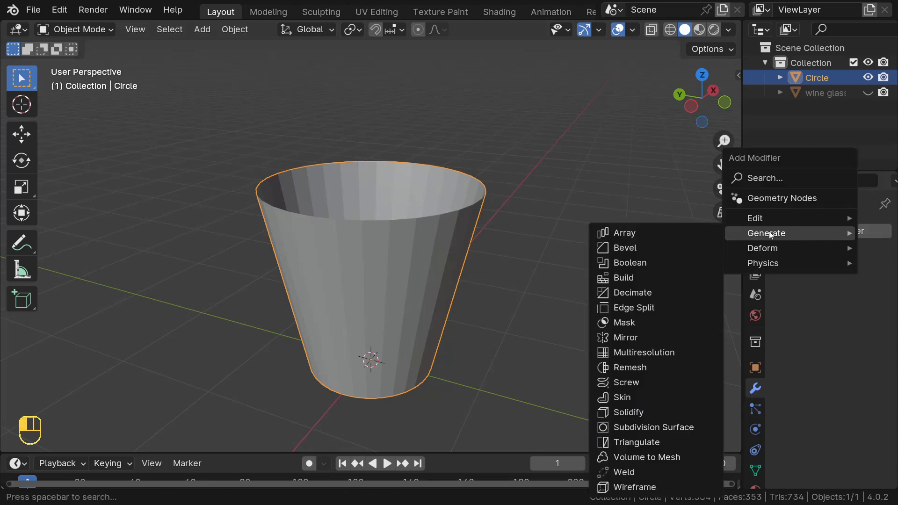
left_click(633, 487)
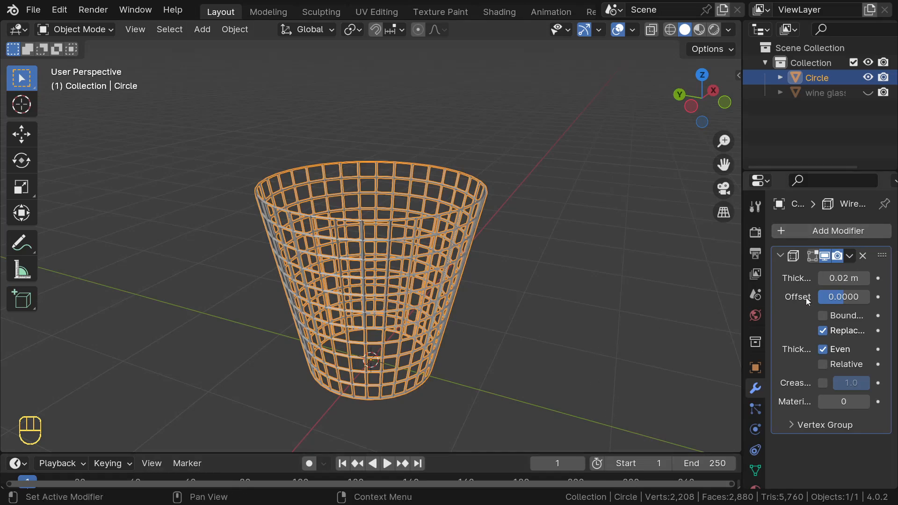
middle_click_drag(571, 307, 439, 232)
middle_click_drag(388, 286, 364, 301)
scroll(456, 252, "up", 2)
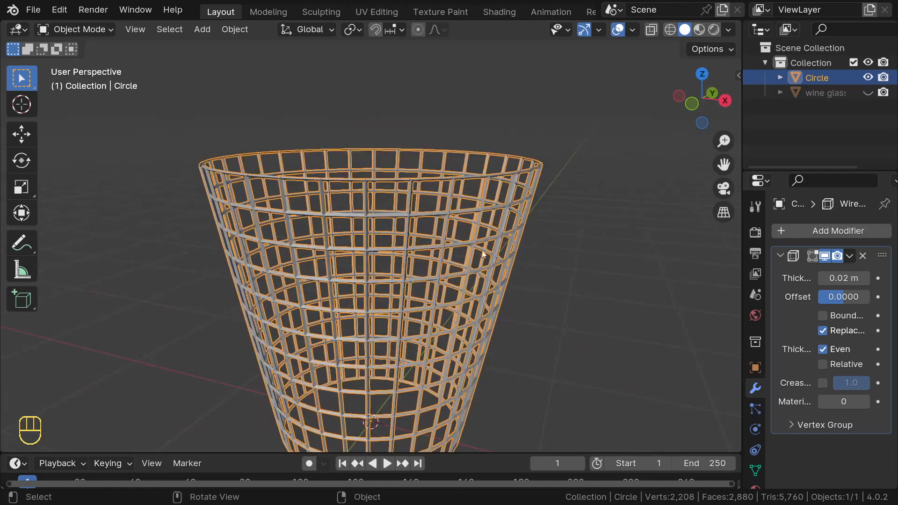
Try Wireframe thicknesses of 0.057 m and 0.012 m on the basket and compare how the wires look.
middle_click_drag(459, 253, 310, 194)
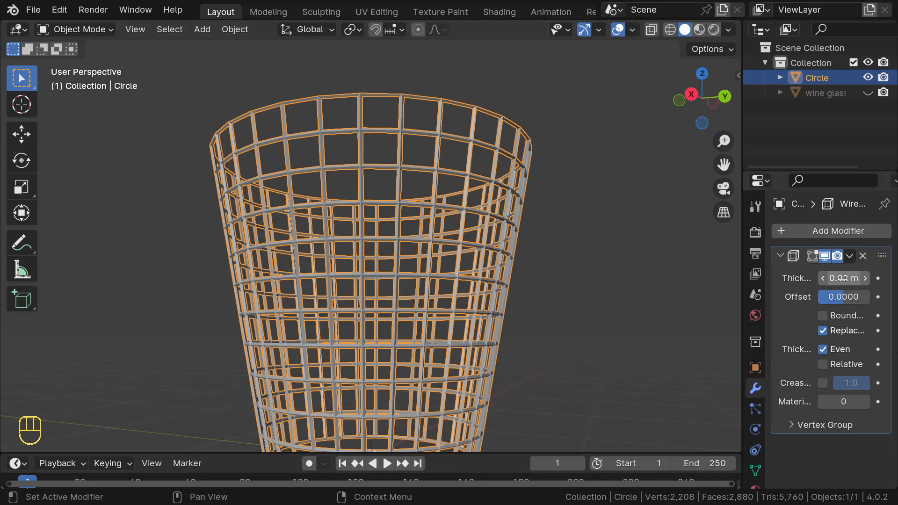
left_click_drag(841, 278, 867, 278)
middle_click_drag(557, 220, 512, 255)
scroll(512, 255, "up", 1)
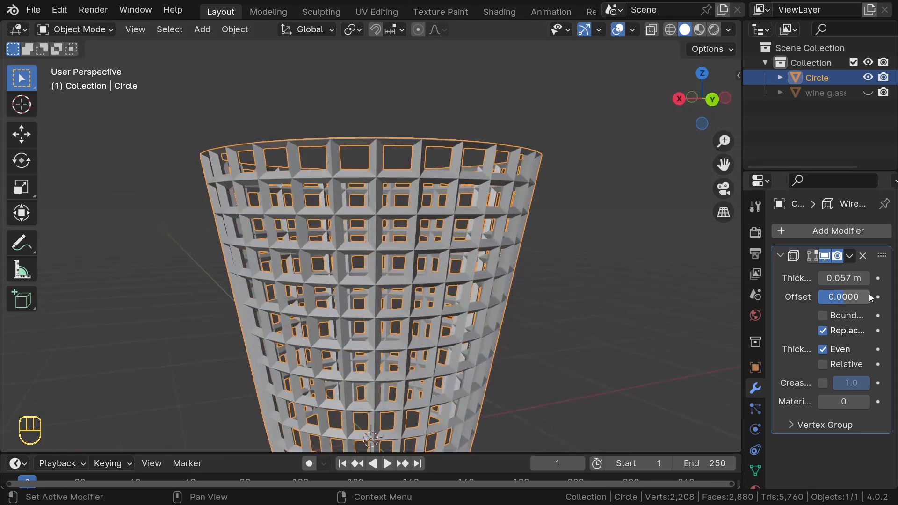
left_click_drag(860, 277, 830, 278)
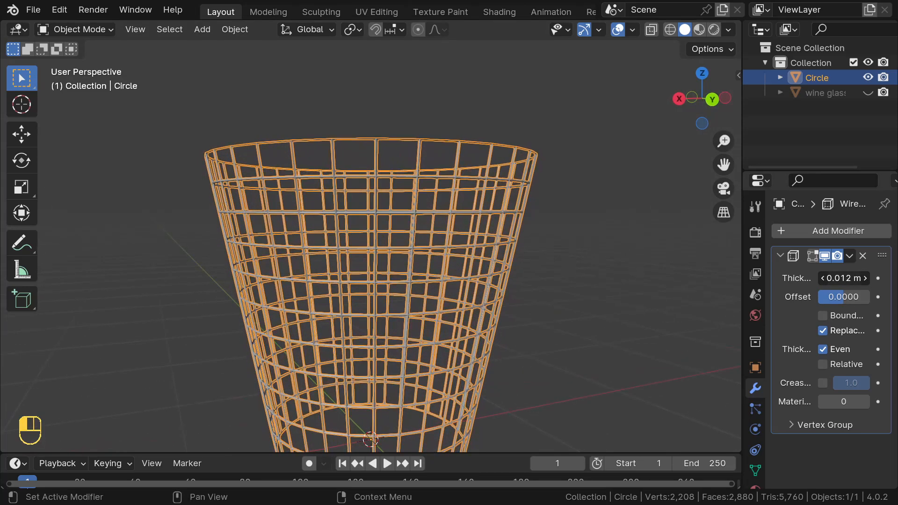
left_click(618, 238)
middle_click_drag(601, 246, 414, 234)
scroll(414, 234, "up", 2)
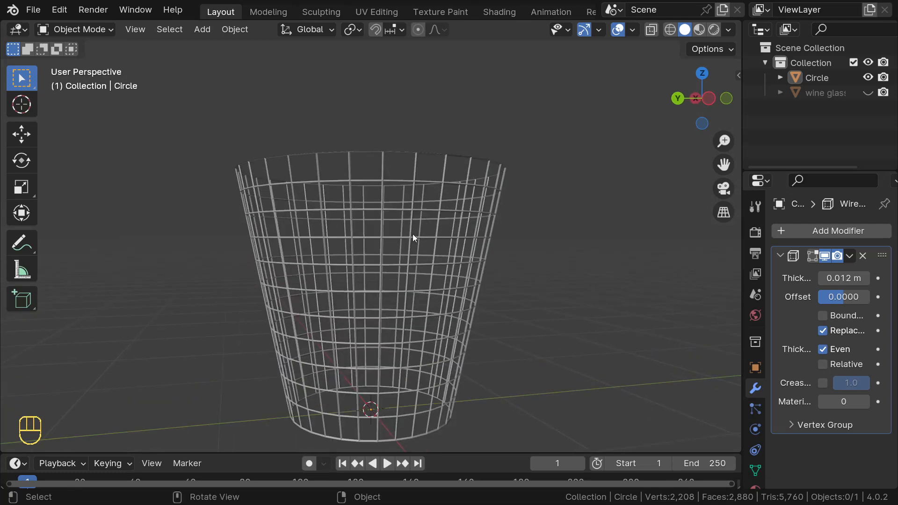
scroll(411, 234, "down", 2)
middle_click_drag(398, 237, 551, 219)
scroll(441, 266, "up", 2)
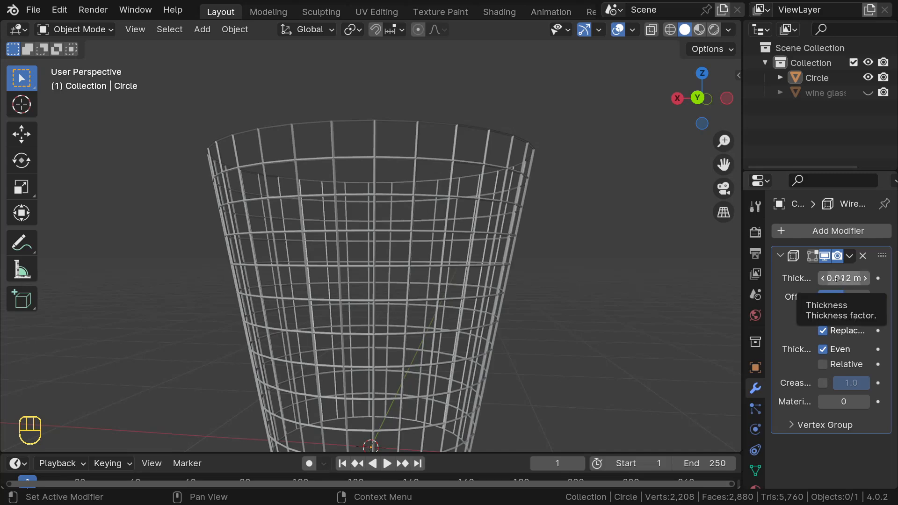
Set the basket's Wireframe thickness to 0.042 m and enable Boundary to close the open rim with wire.
left_click_drag(838, 278, 880, 278)
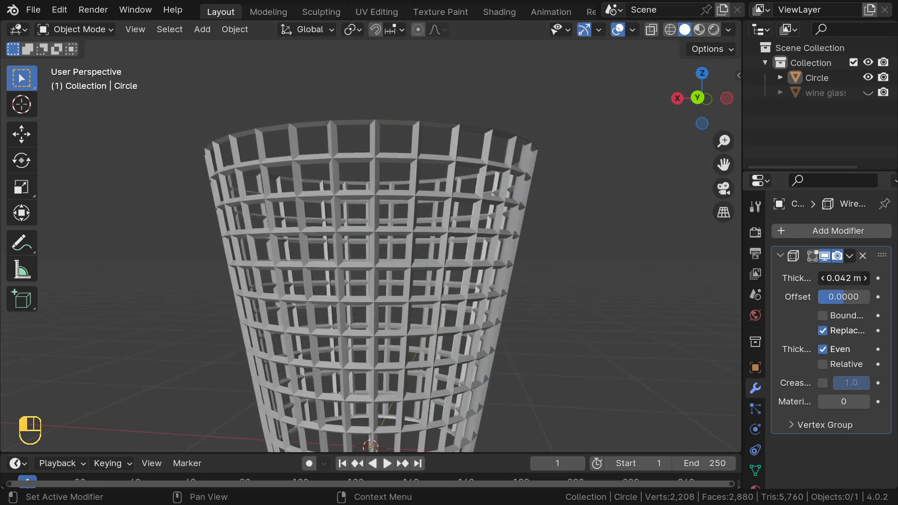
middle_click_drag(469, 179, 481, 185)
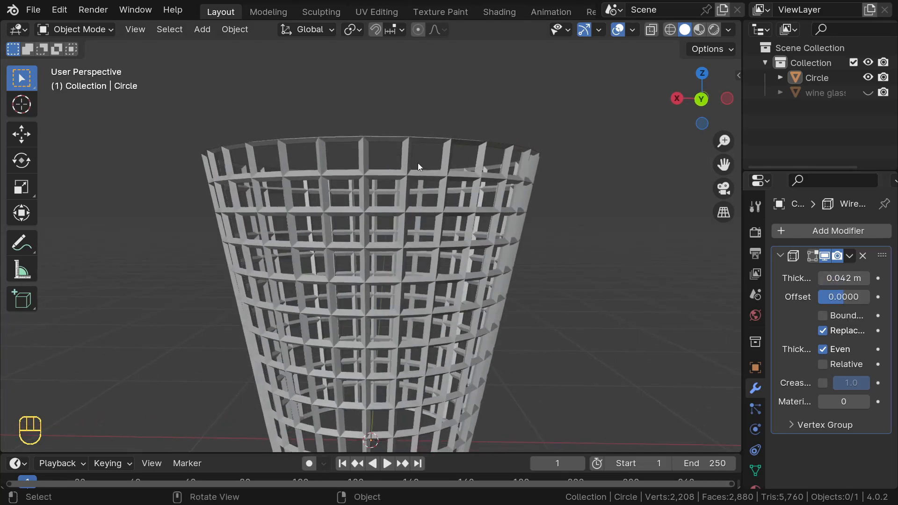
scroll(380, 145, "up", 1)
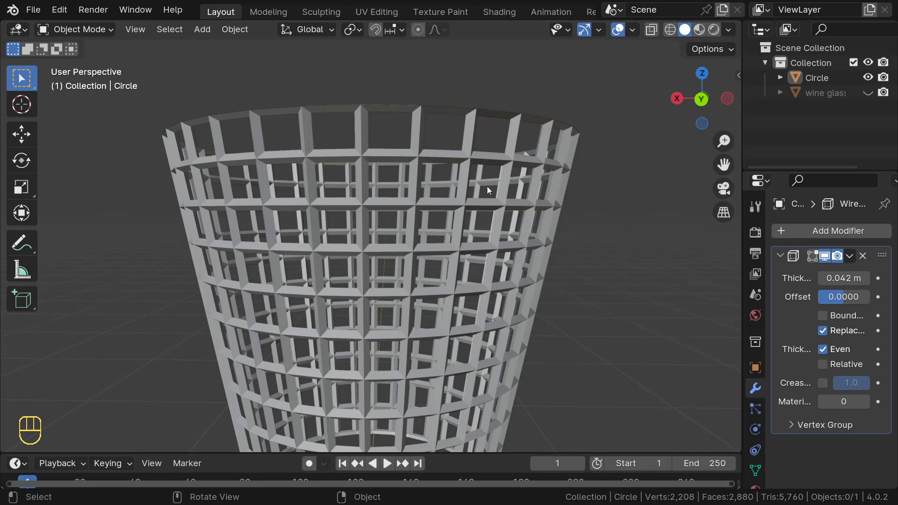
left_click(823, 315)
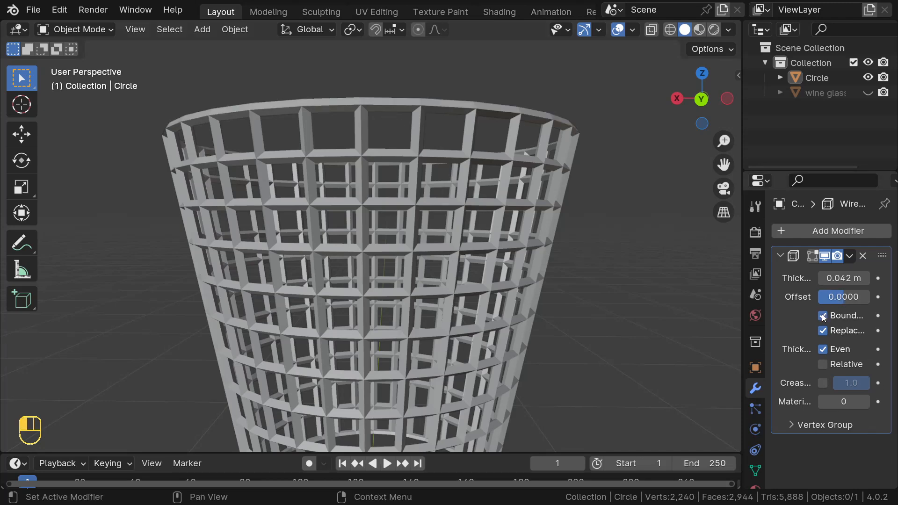
scroll(531, 149, "down", 2)
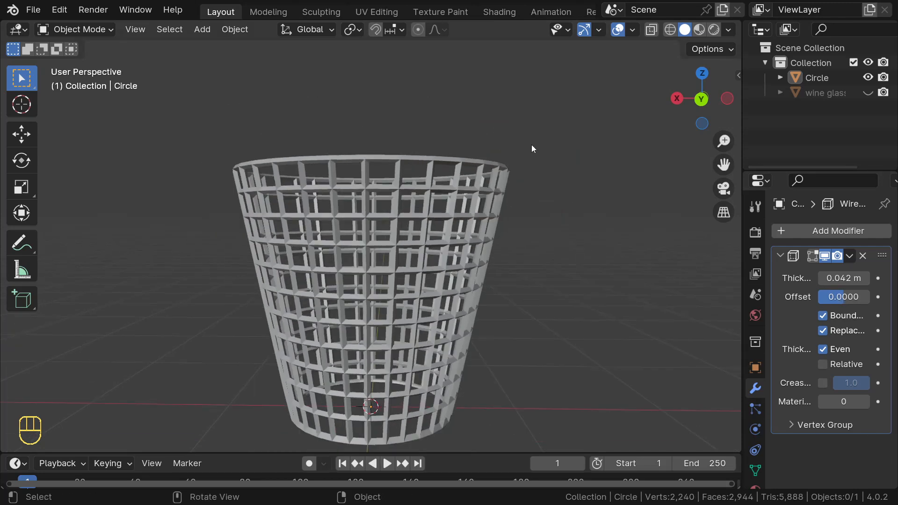
Inspect the wire basket from below, above and the side, checking its open bottom.
scroll(531, 149, "down", 3)
middle_click_drag(446, 238, 463, 198)
scroll(459, 240, "up", 2)
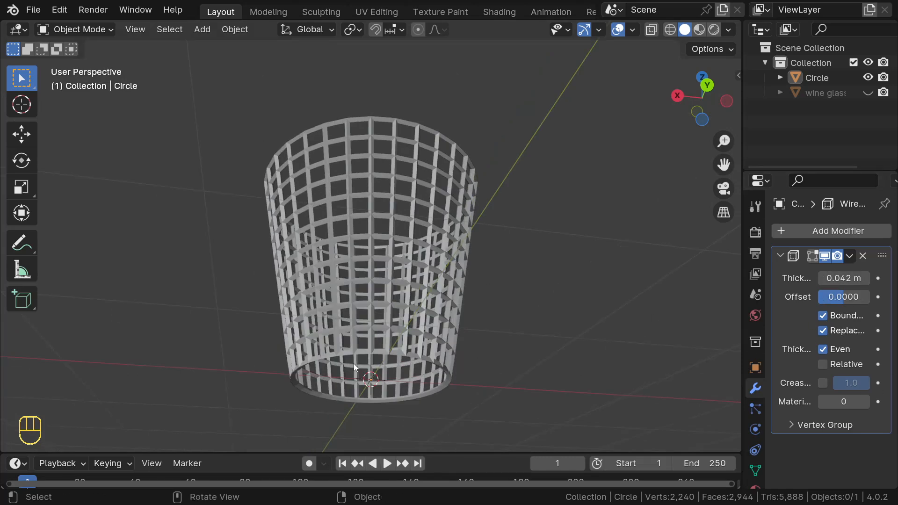
scroll(399, 326, "down", 1)
middle_click_drag(398, 223, 357, 234)
middle_click_drag(448, 237, 418, 288)
scroll(422, 294, "up", 5)
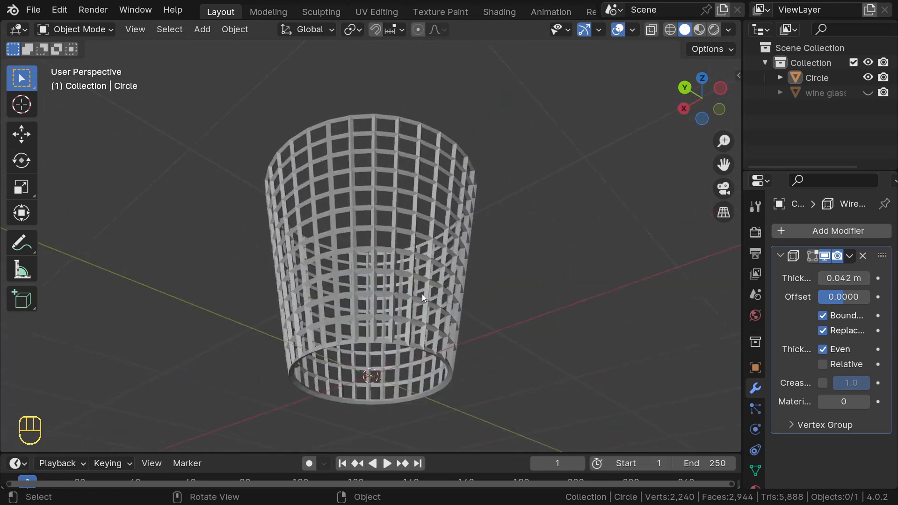
scroll(387, 374, "down", 5)
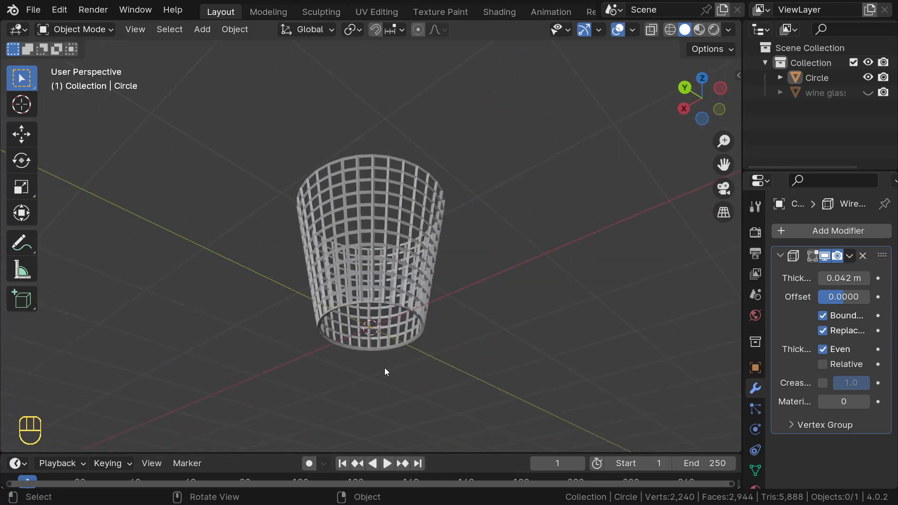
middle_click_drag(384, 368, 415, 384)
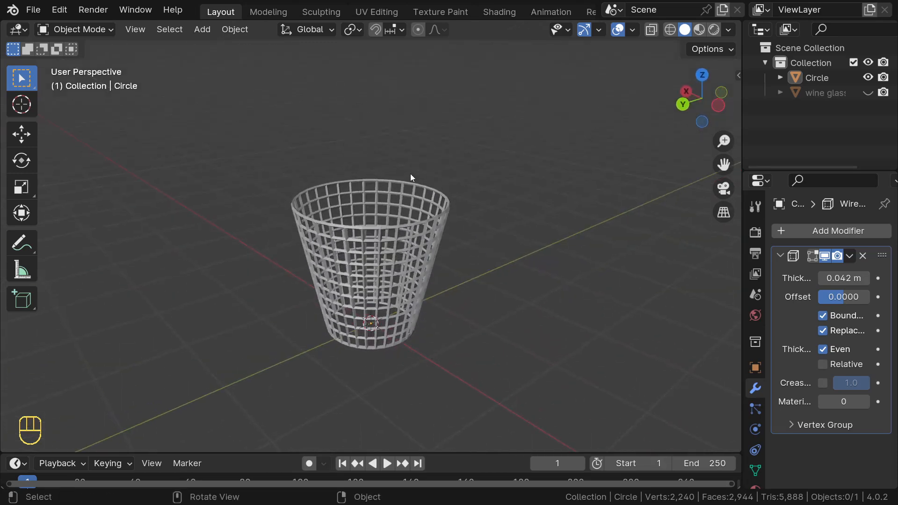
middle_click_drag(374, 275, 379, 322)
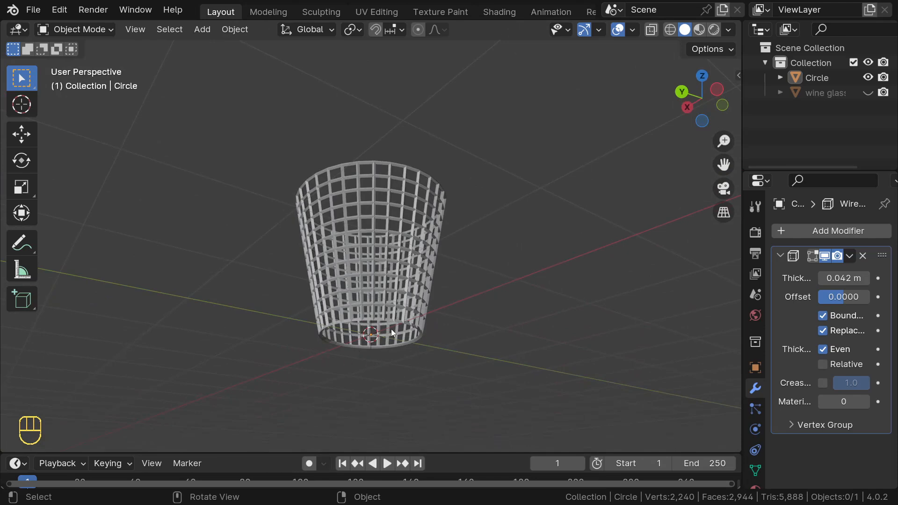
scroll(392, 333, "down", 1)
middle_click_drag(379, 308, 380, 374)
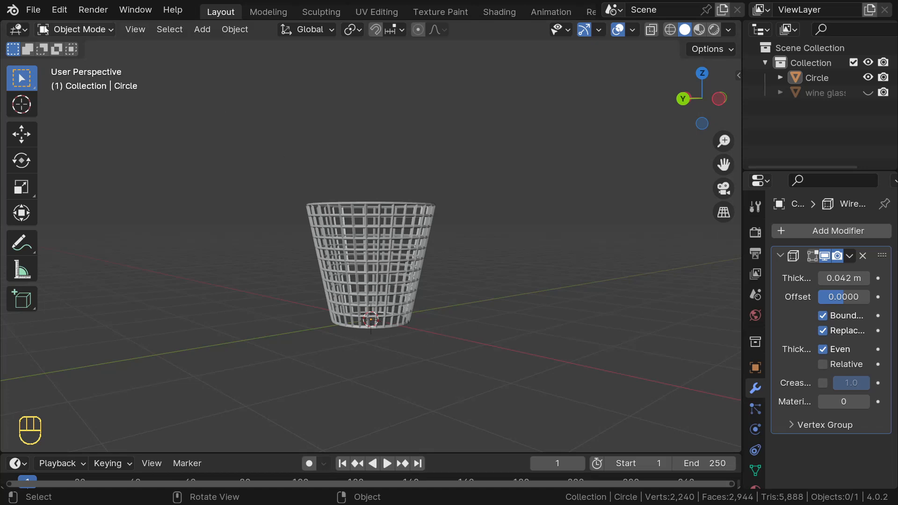
Add a circle mesh at the basket's base and scale it down to fit the bottom opening.
key("shift+a")
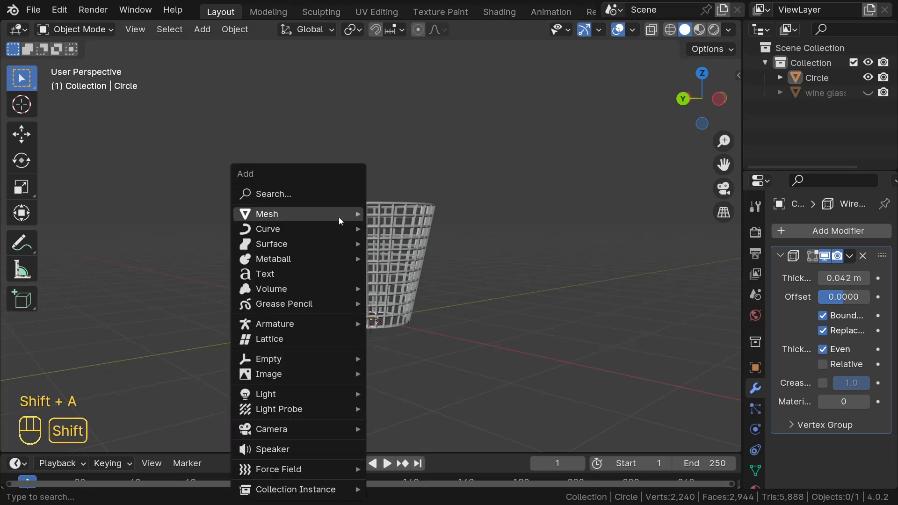
mouse_move(338, 217)
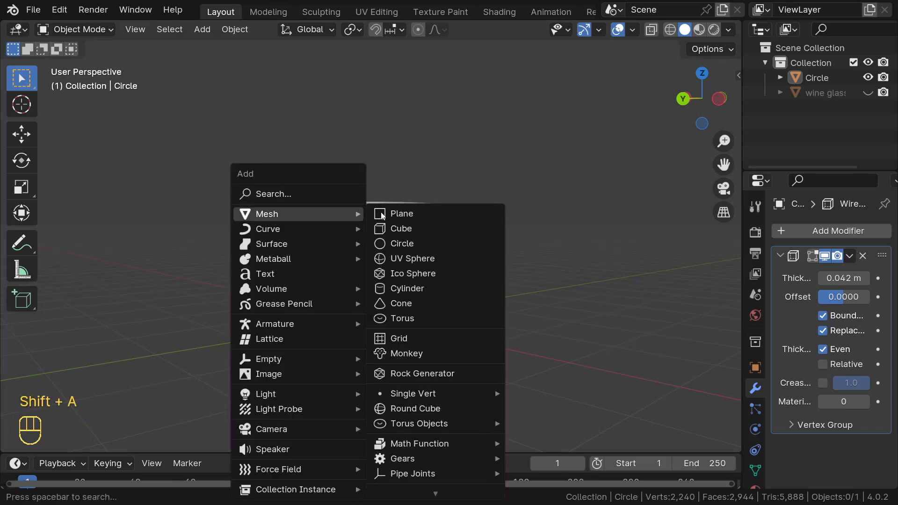
left_click(411, 244)
middle_click_drag(407, 321, 421, 313)
key("s")
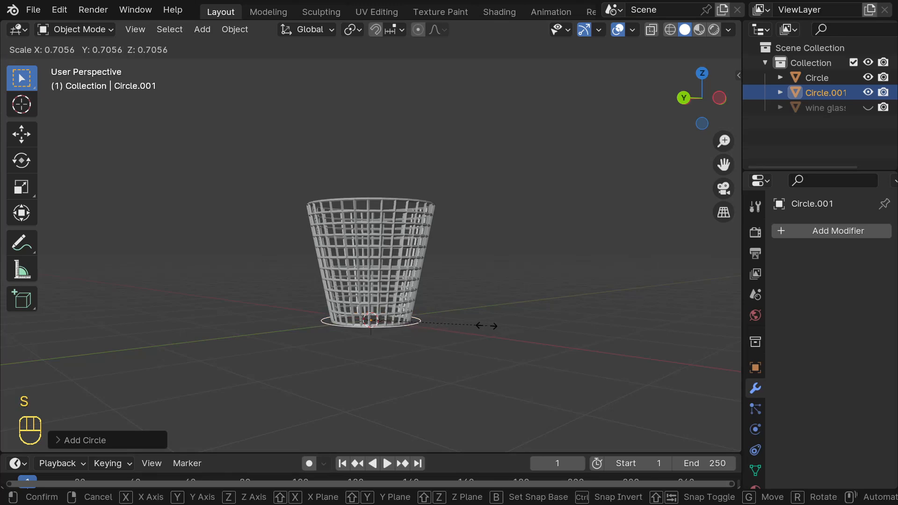
left_click(458, 331)
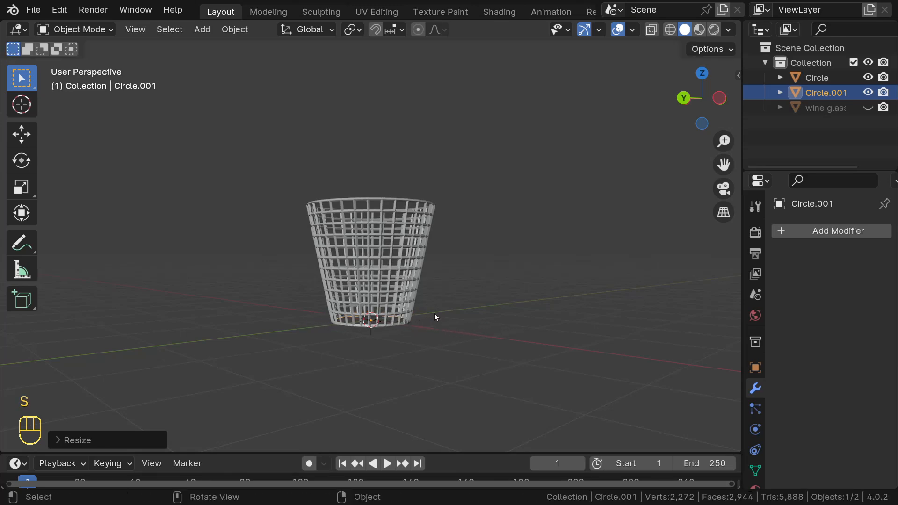
middle_click_drag(434, 312, 404, 392)
scroll(410, 327, "up", 4)
middle_click_drag(410, 327, 429, 370)
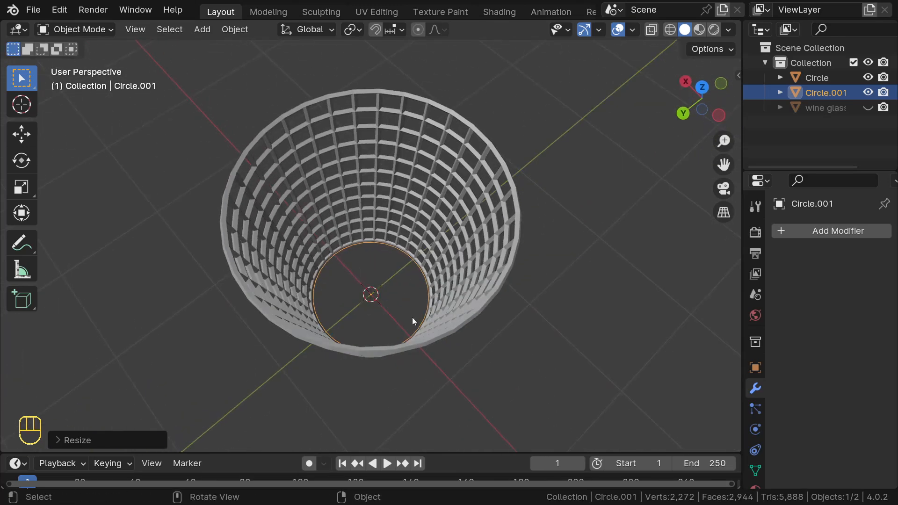
Fill the new circle with a face in Edit Mode and scale it slightly to meet the basket's bottom ring.
key("Tab")
middle_click_drag(407, 312, 454, 253)
key("f")
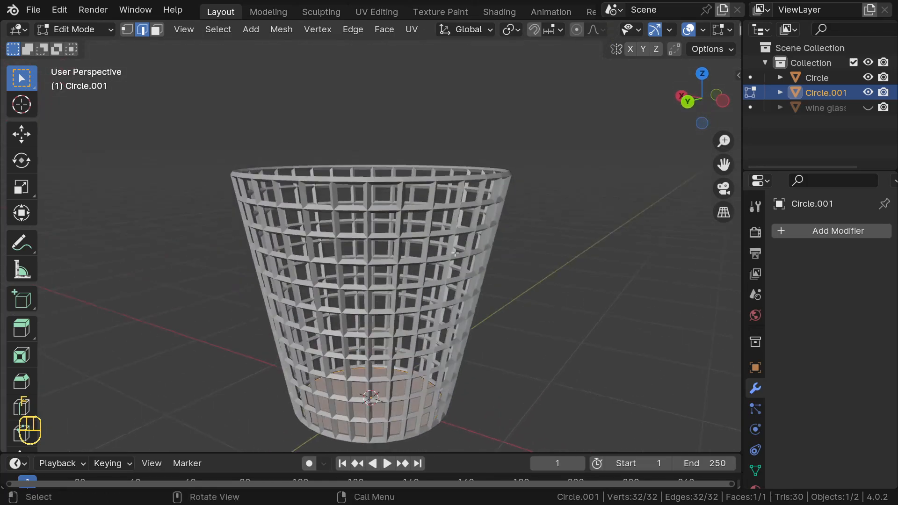
mouse_move(436, 372)
middle_mouse_down()
mouse_move(460, 367)
mouse_move(449, 374)
middle_mouse_up()
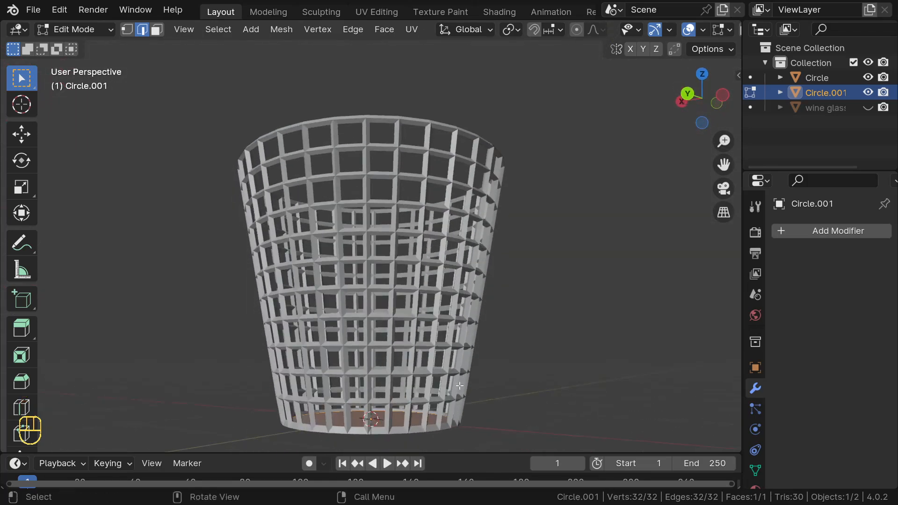
key("KP_Decimal")
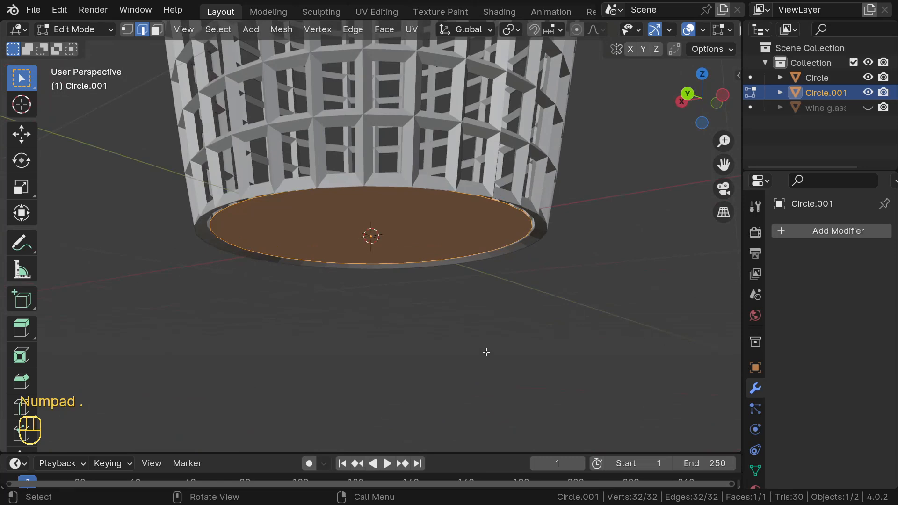
key("s")
left_click(518, 290)
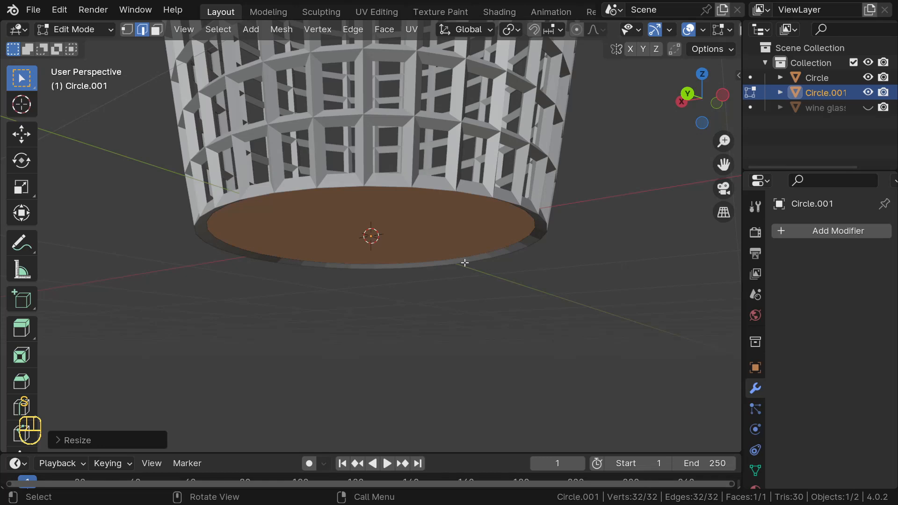
middle_click_drag(464, 262, 459, 291)
Extrude the base disc slightly in front view to give it thickness, return to Object Mode and deselect it.
key("KP_1")
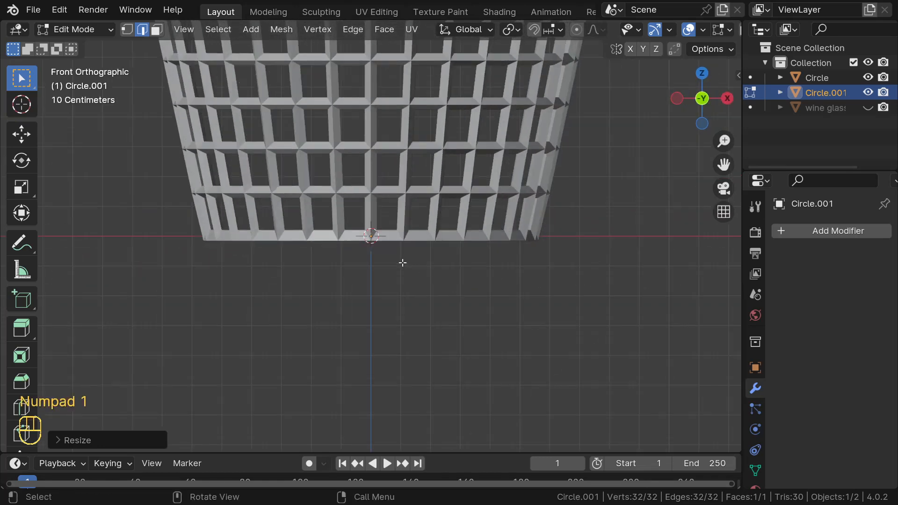
key("e")
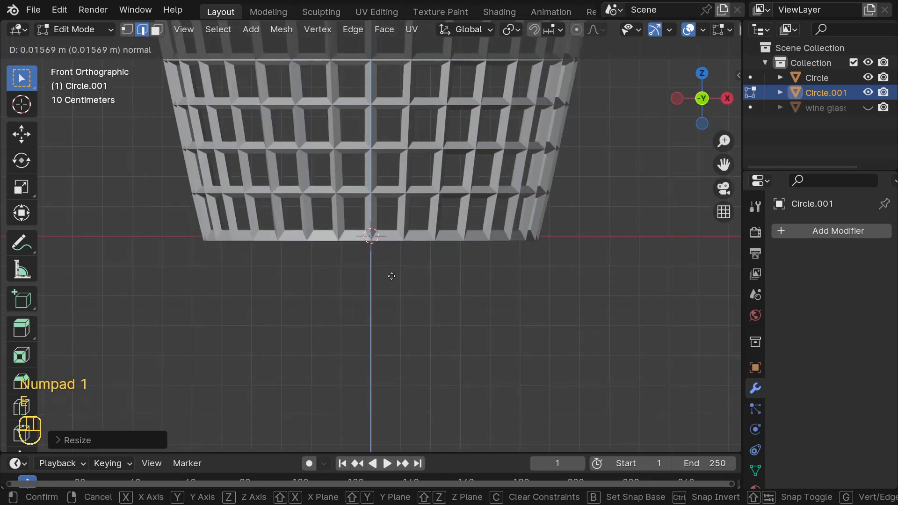
left_click(404, 299)
middle_click_drag(404, 299, 387, 335)
key("Tab")
scroll(396, 328, "down", 4)
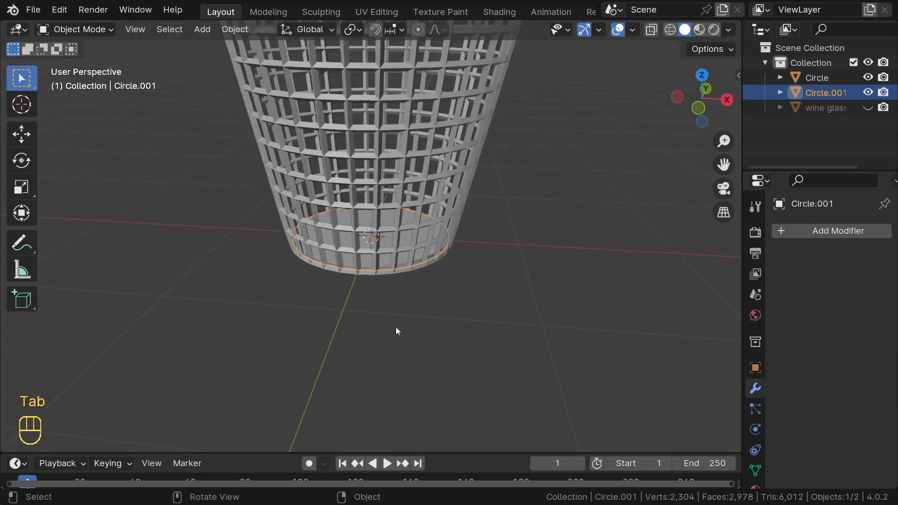
scroll(416, 308, "down", 2)
left_click(412, 288)
middle_click_drag(407, 287, 461, 305)
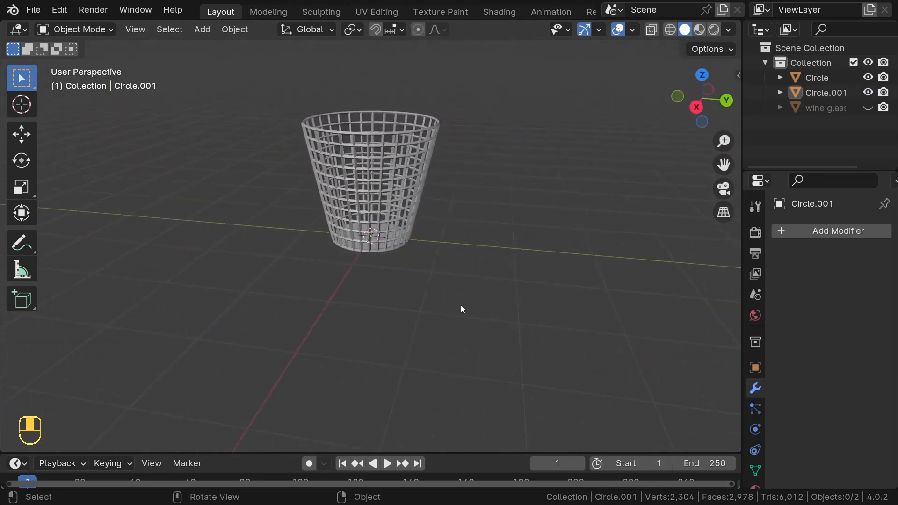
scroll(458, 307, "up", 3)
scroll(457, 307, "down", 6)
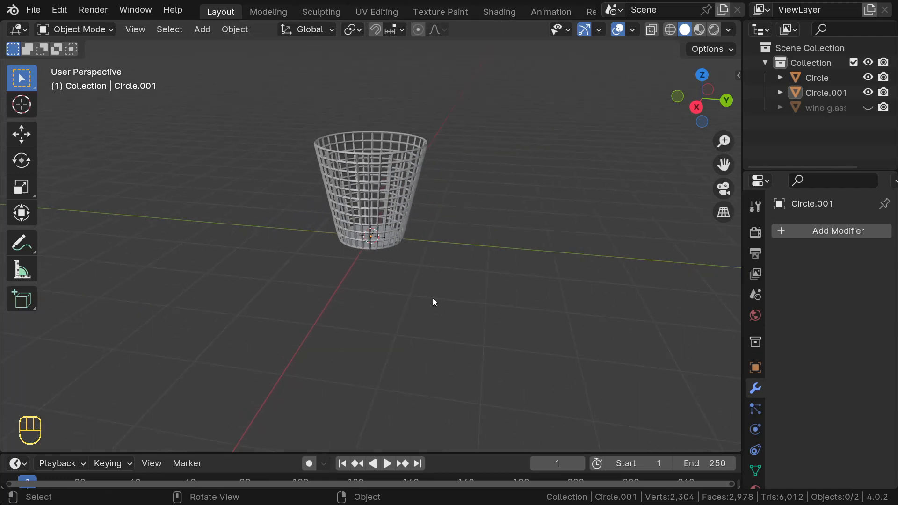
Try moving the wire basket away from its base disc, and check how the disc fits inside the basket.
left_click(386, 173)
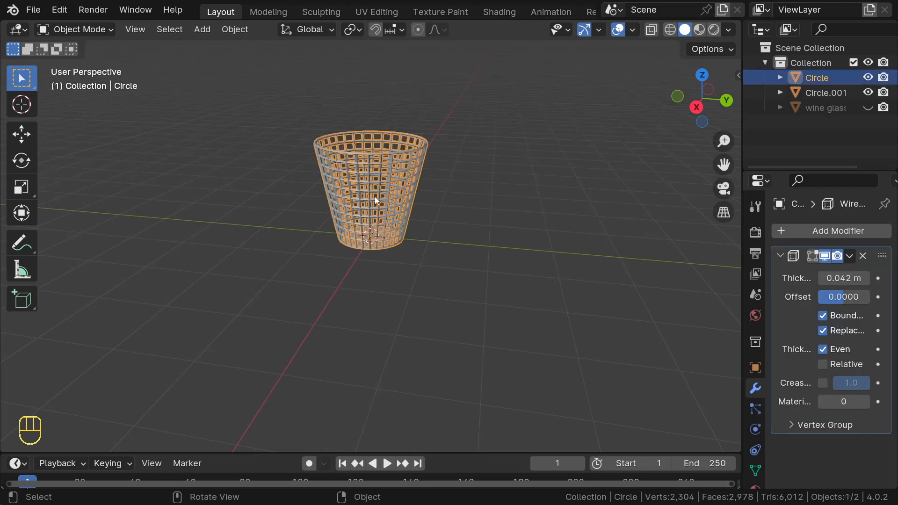
key("g")
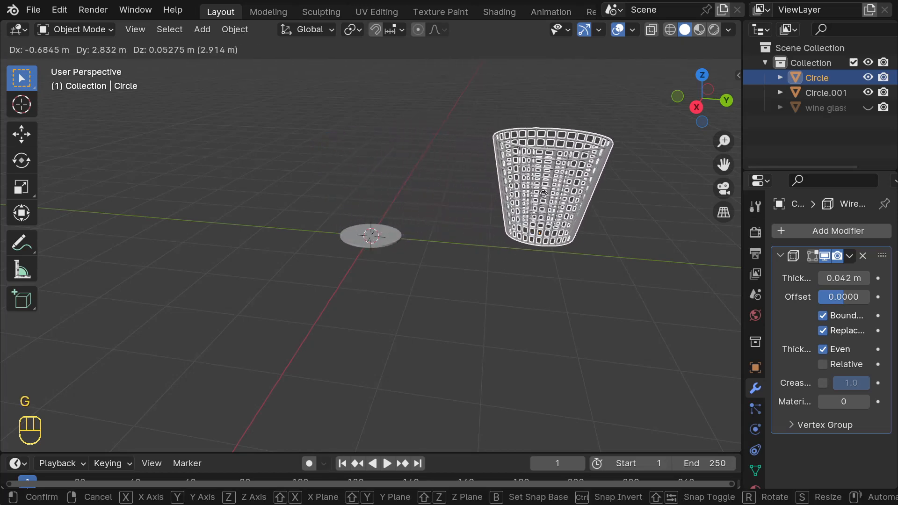
right_click(542, 193)
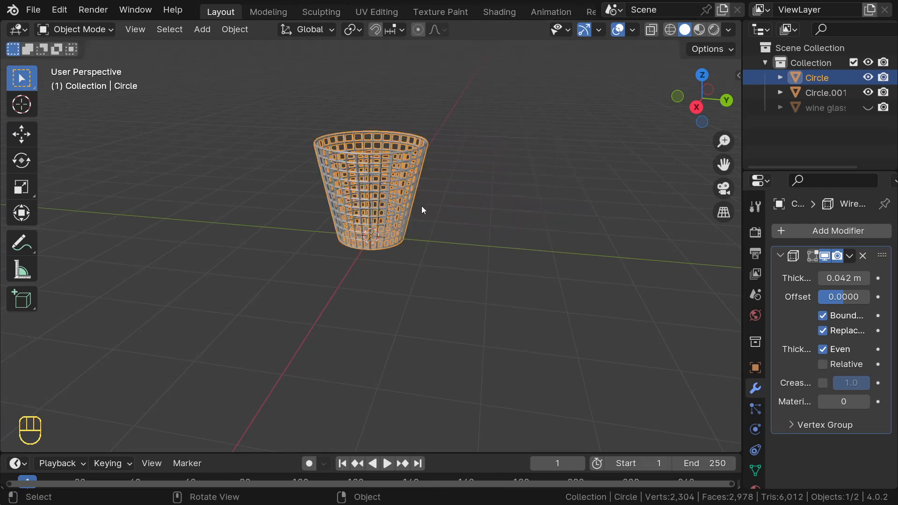
scroll(385, 188, "up", 5)
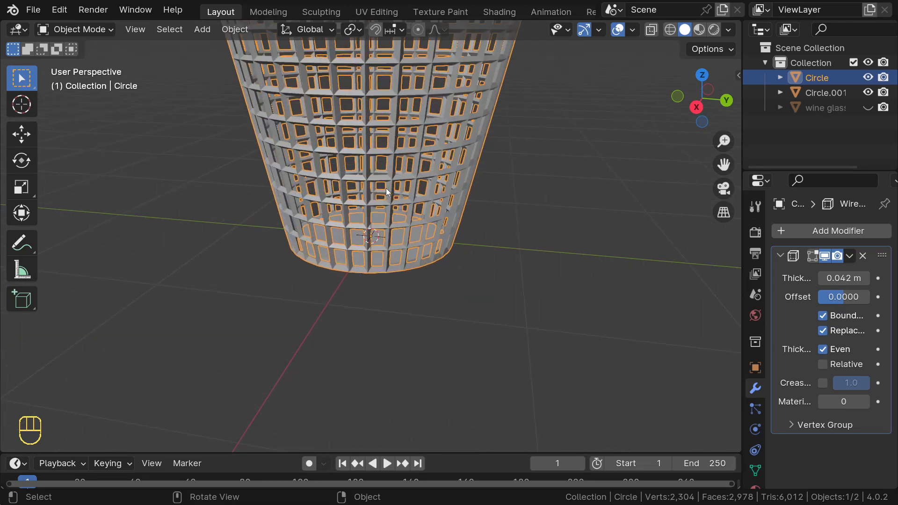
middle_click_drag(386, 188, 406, 164)
scroll(396, 199, "down", 3)
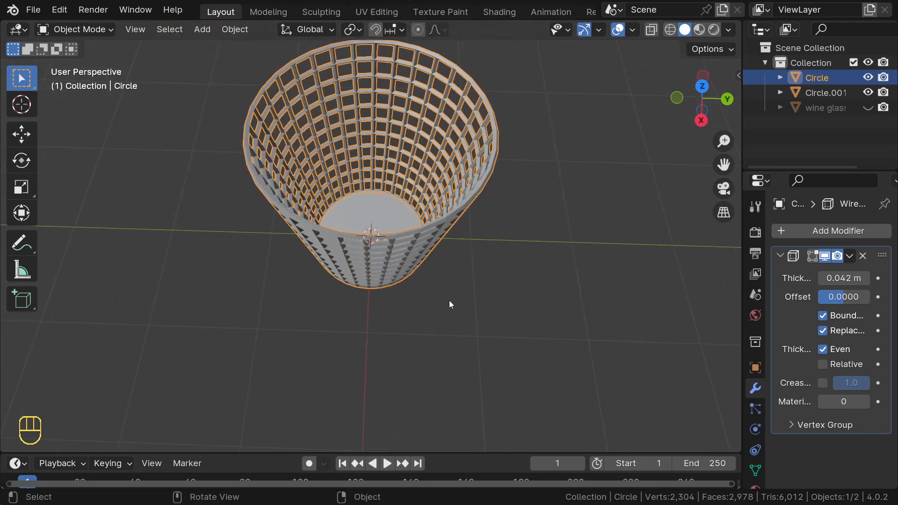
Deselect the basket and examine how its bottom rings and base disc fit together, up close and from further away.
middle_click_drag(448, 301, 390, 225)
scroll(390, 226, "down", 3)
scroll(390, 225, "up", 3)
scroll(390, 225, "down", 4)
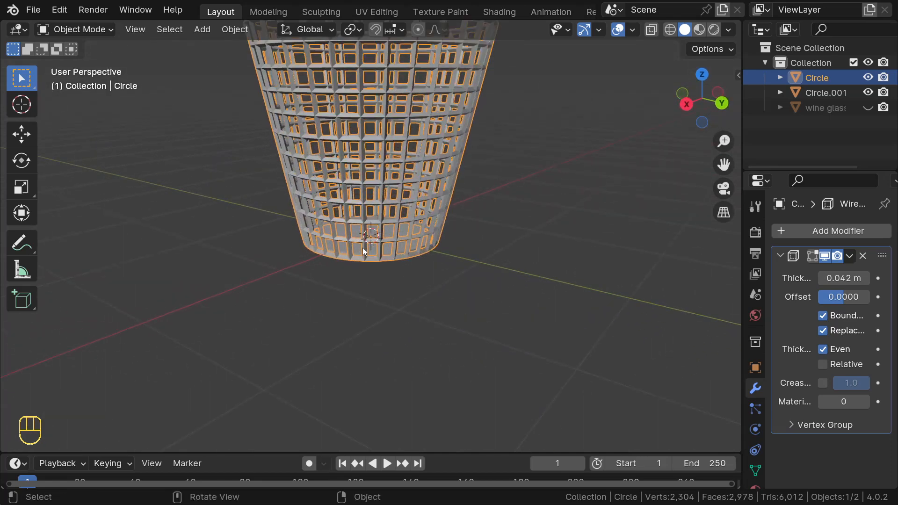
left_click(274, 225)
middle_click_drag(256, 232, 416, 252)
scroll(407, 250, "up", 3)
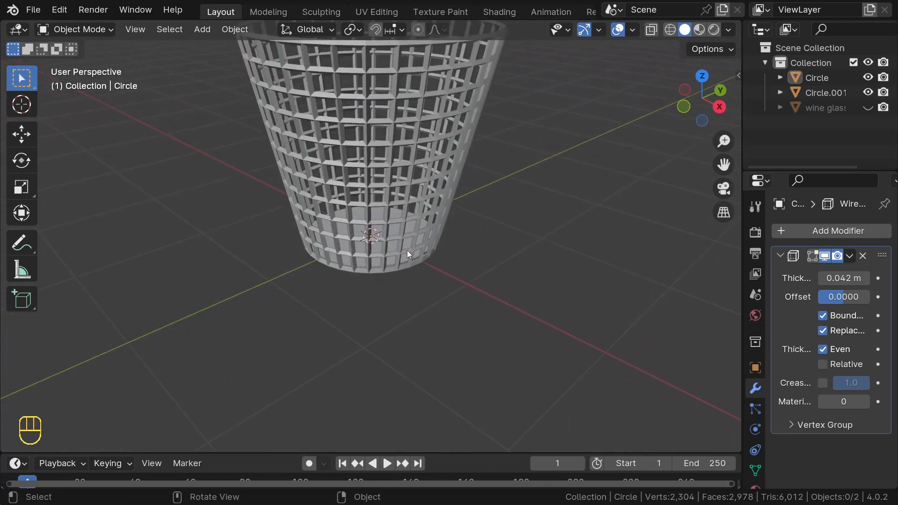
scroll(407, 250, "down", 1)
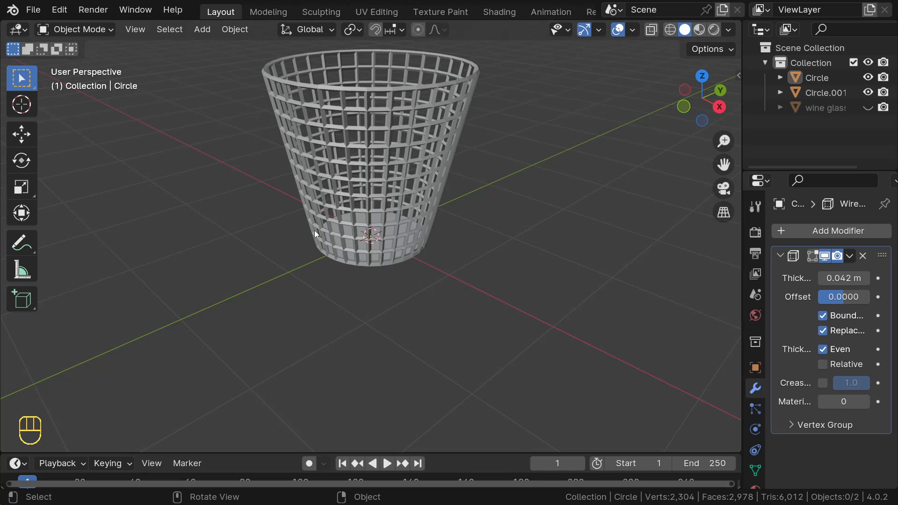
scroll(323, 227, "down", 3)
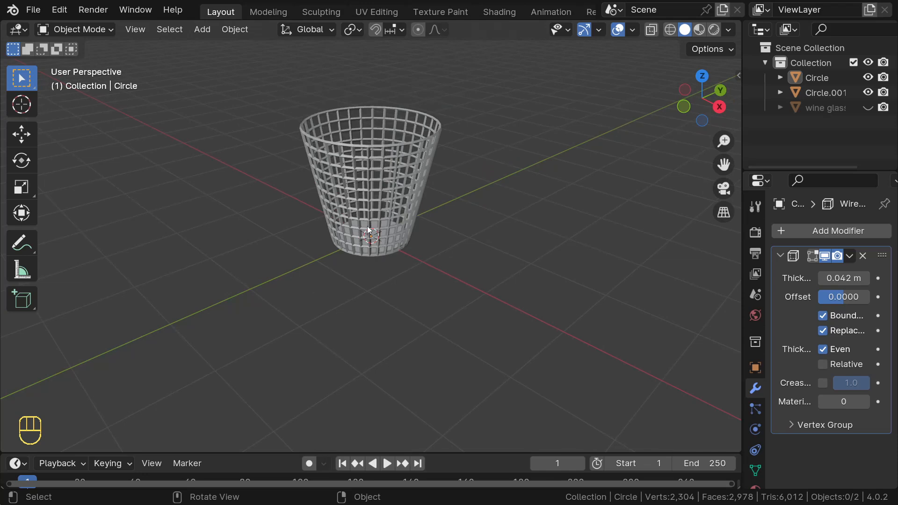
scroll(368, 231, "up", 5)
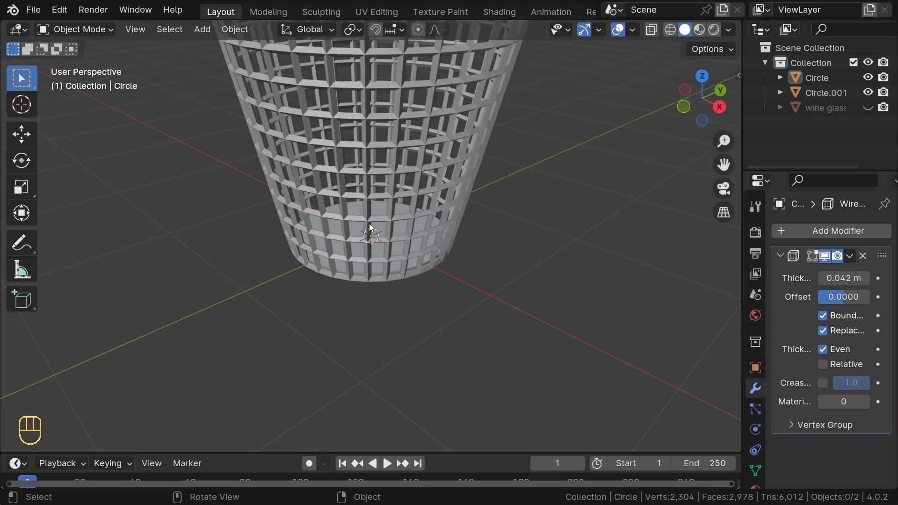
scroll(369, 228, "down", 1)
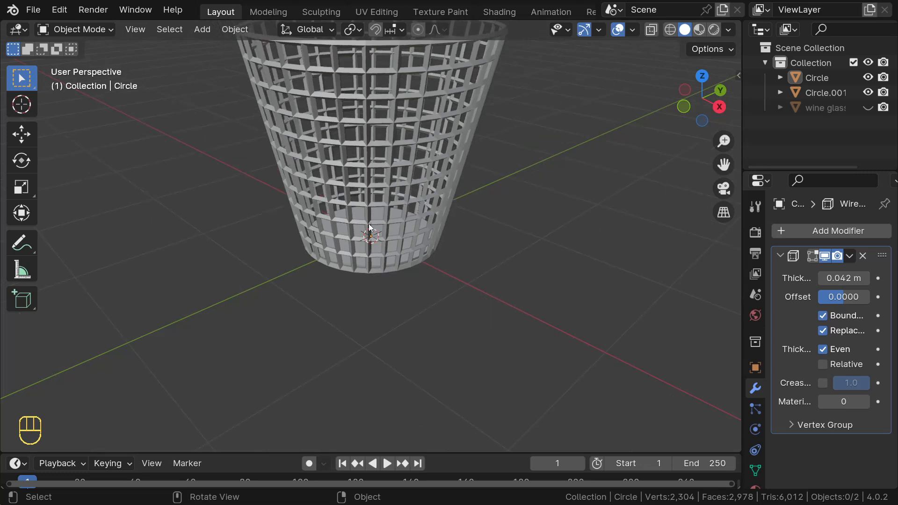
scroll(369, 227, "down", 1)
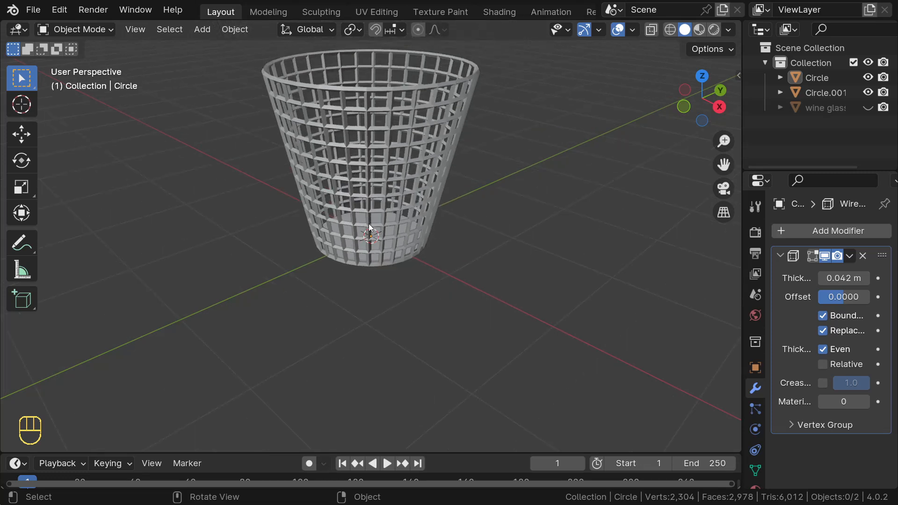
scroll(370, 227, "up", 1)
scroll(370, 227, "up", 1)
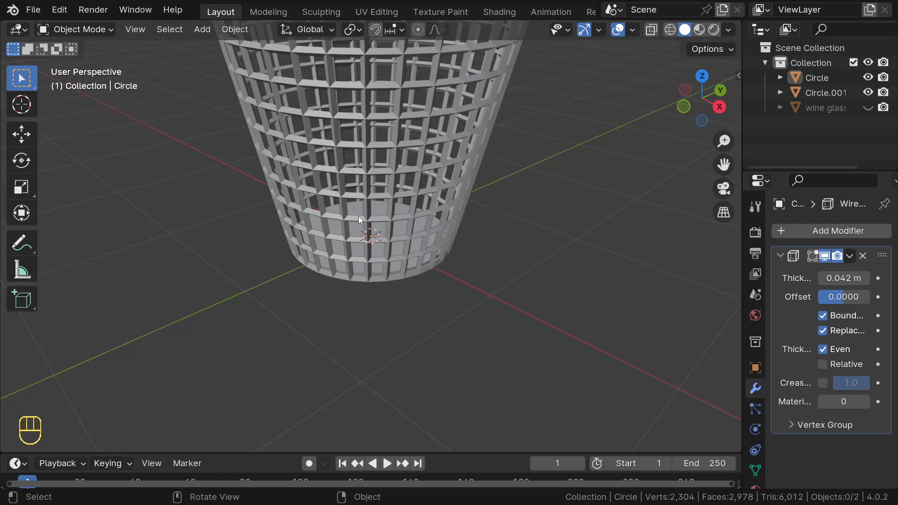
scroll(358, 216, "down", 5)
scroll(359, 216, "up", 5)
scroll(358, 216, "down", 3)
Examine the basket's walls and the underside of its base disc from low and high angles all around.
middle_click_drag(355, 234, 391, 142)
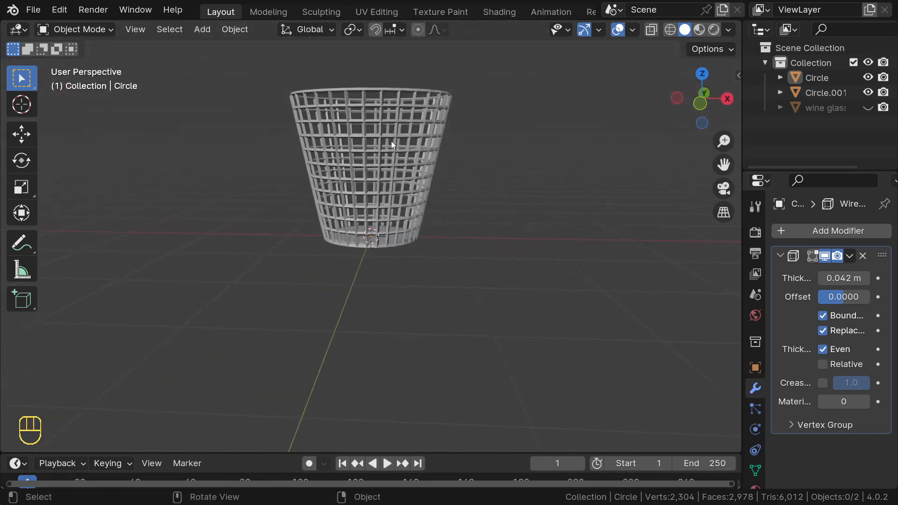
scroll(479, 217, "up", 3)
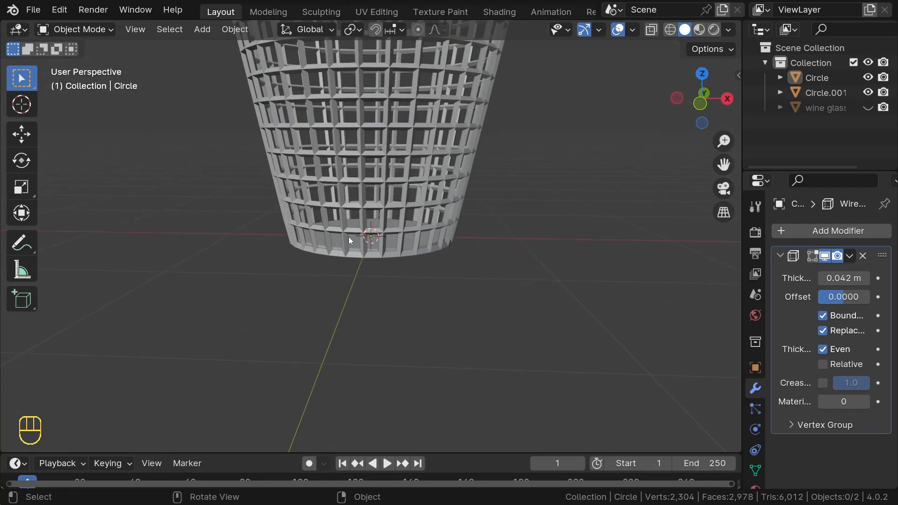
scroll(363, 236, "down", 1)
middle_click_drag(383, 224, 379, 204)
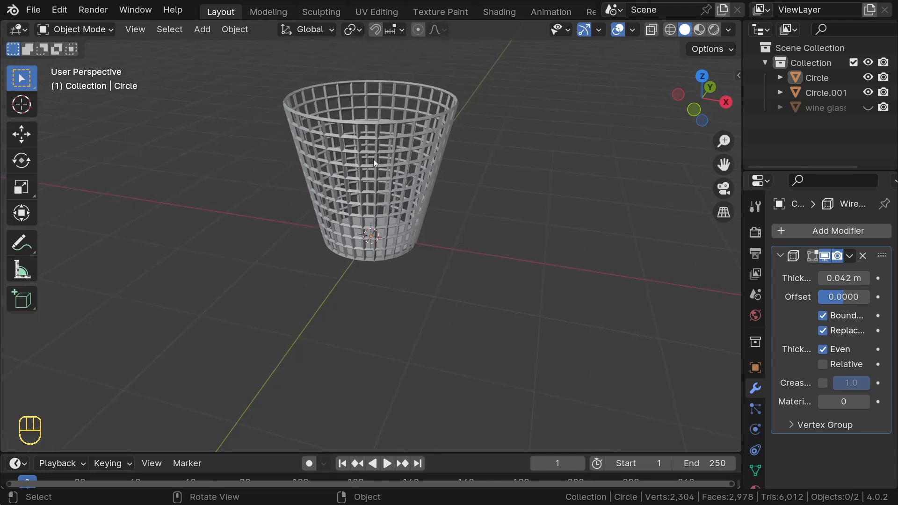
middle_click_drag(373, 159, 421, 134)
scroll(422, 134, "up", 3)
scroll(421, 133, "up", 1)
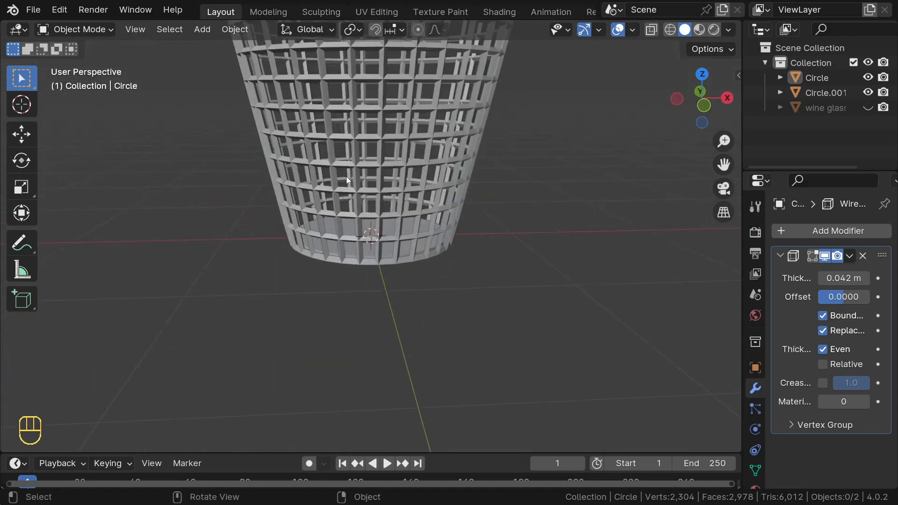
scroll(346, 175, "down", 2)
middle_click_drag(331, 224, 343, 179)
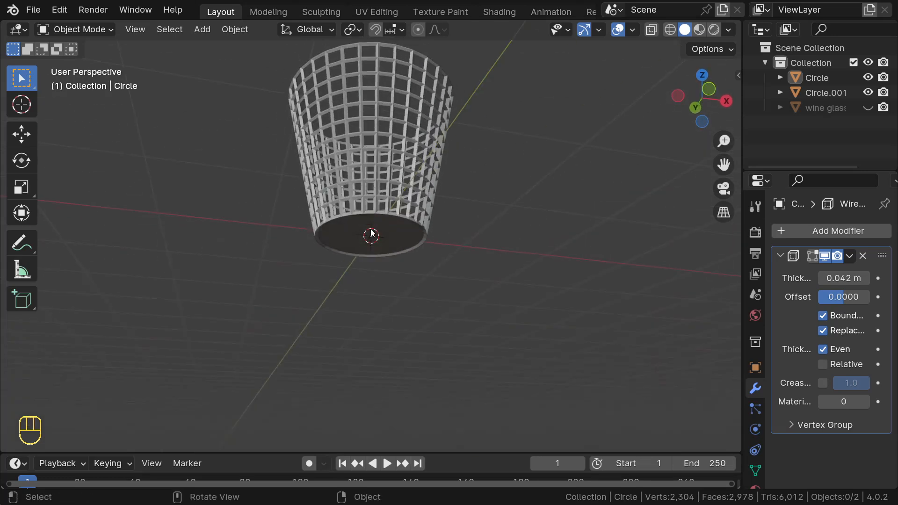
scroll(370, 234, "up", 2)
scroll(374, 227, "down", 2)
middle_click_drag(259, 232, 310, 154)
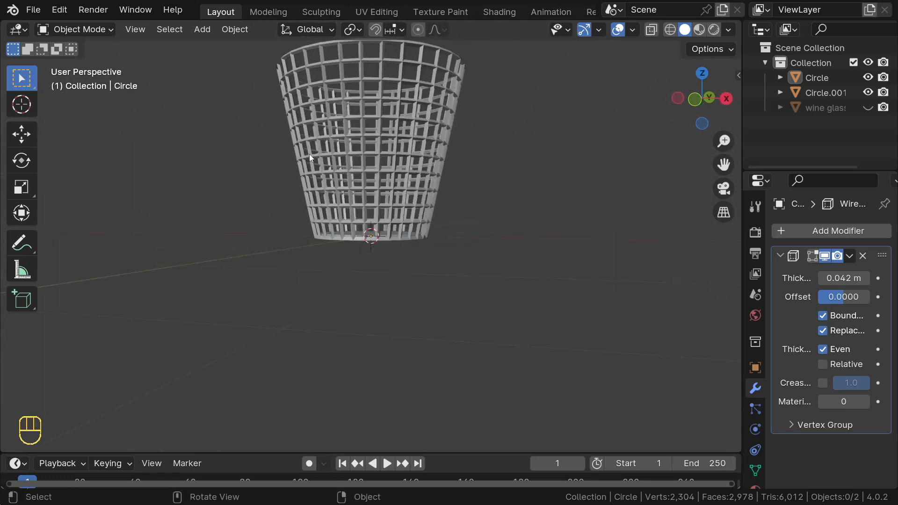
scroll(389, 133, "down", 2)
middle_click_drag(386, 139, 259, 186)
scroll(316, 161, "up", 1)
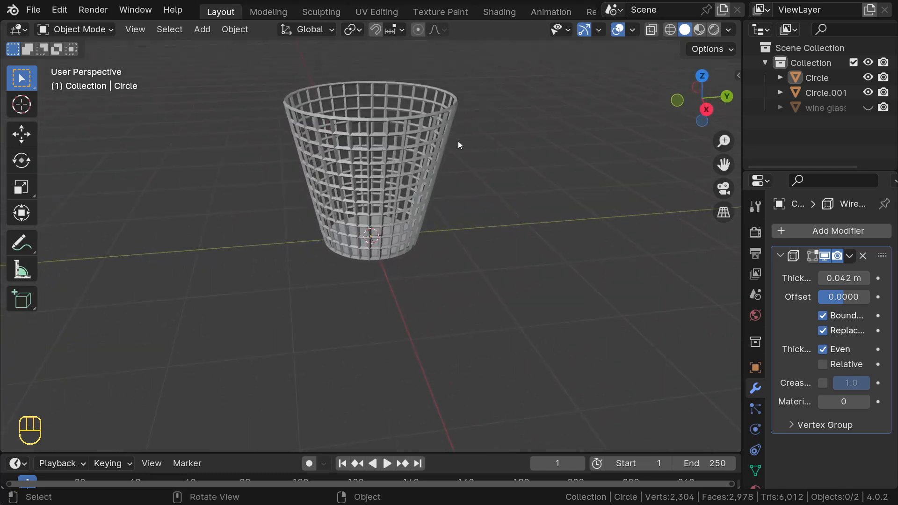
scroll(404, 144, "up", 3)
middle_click_drag(383, 165, 411, 100)
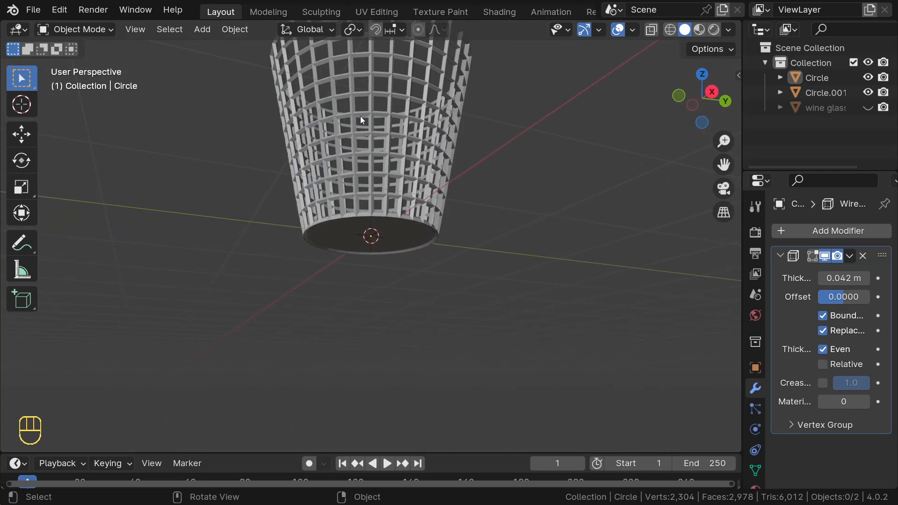
Parent the base disc to the wire basket with Object (Keep Transform) and deselect both.
left_click(332, 243)
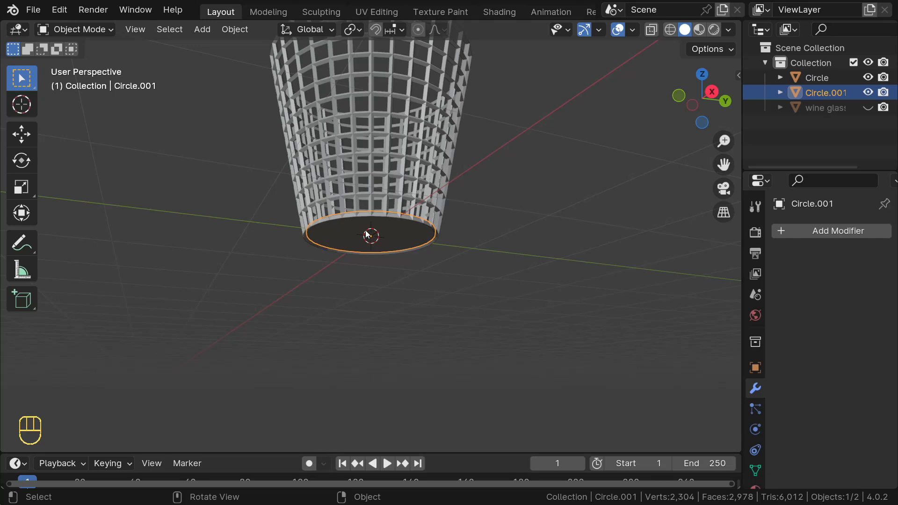
key("shift")
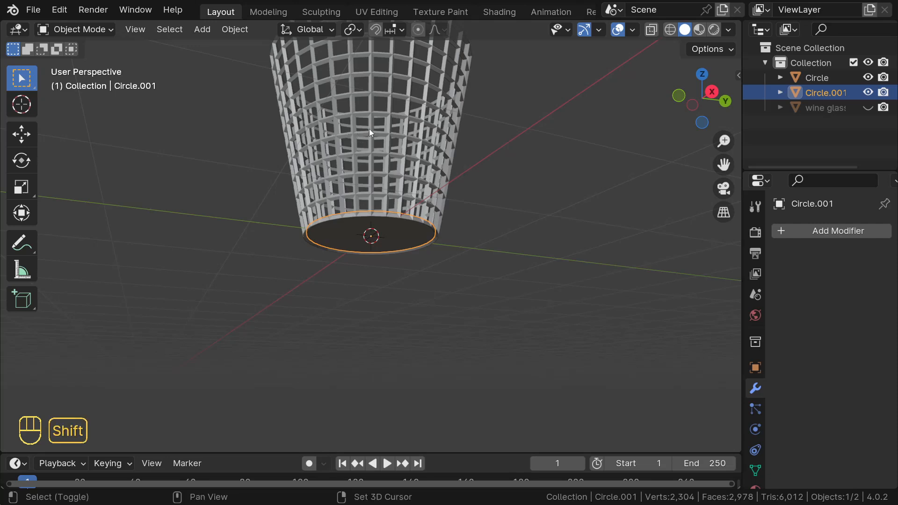
left_click(370, 117, "shift")
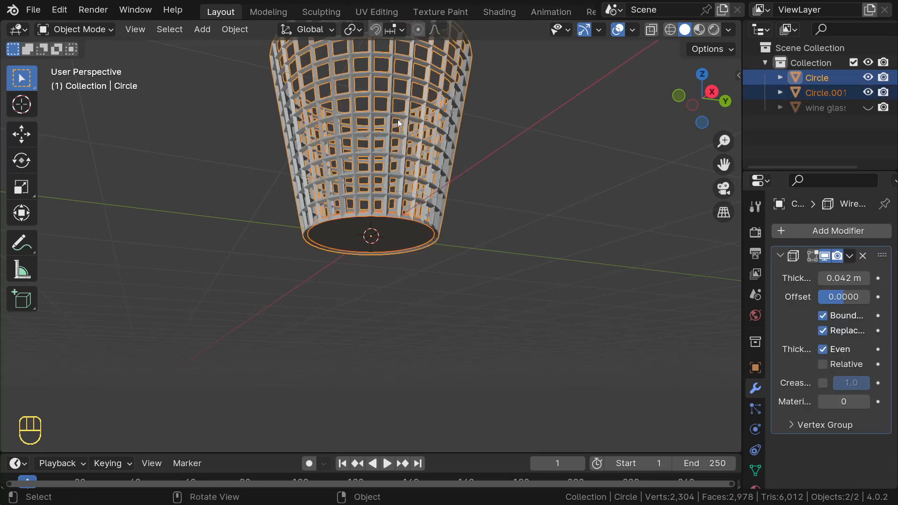
middle_click_drag(370, 117, 366, 195)
scroll(375, 164, "up", 4)
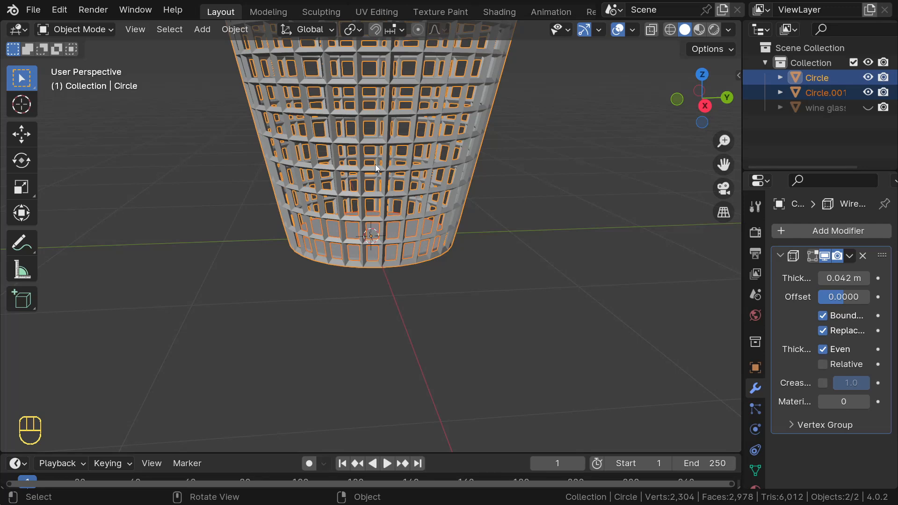
scroll(376, 162, "up", 3)
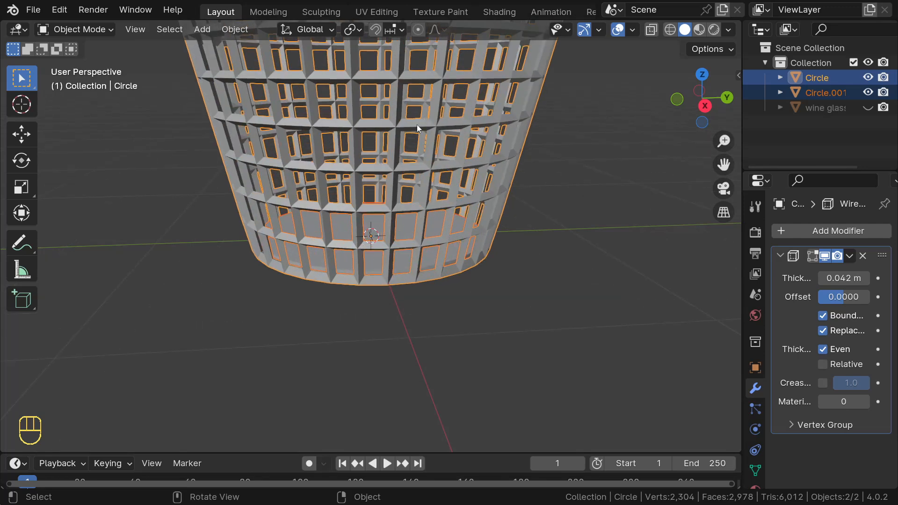
middle_click_drag(410, 141, 403, 241)
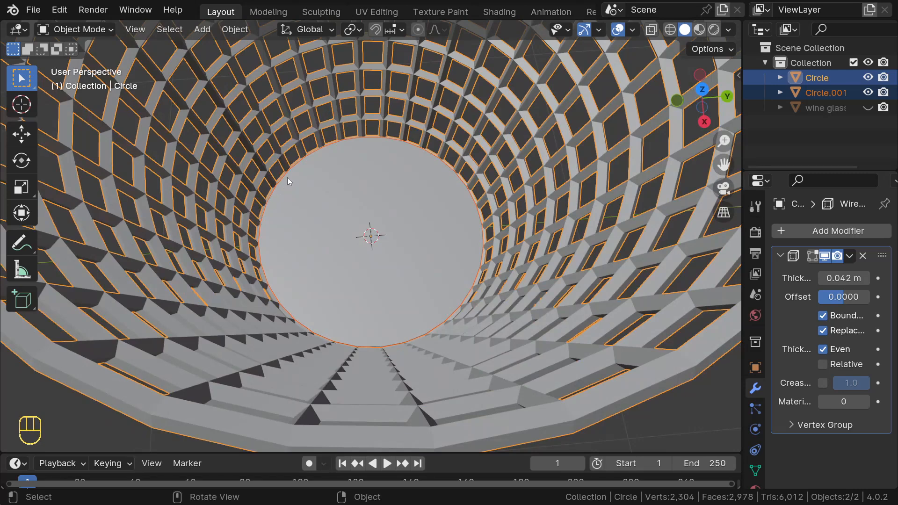
scroll(375, 220, "down", 6)
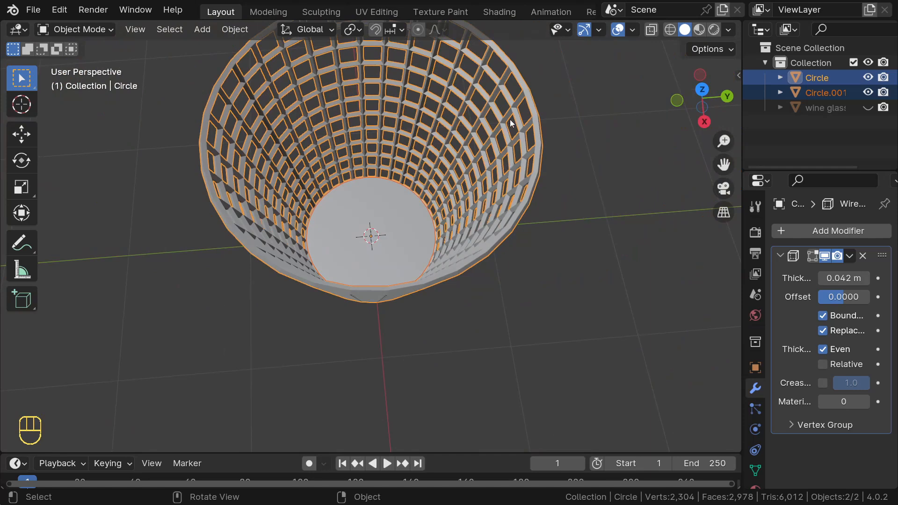
scroll(509, 123, "up", 2)
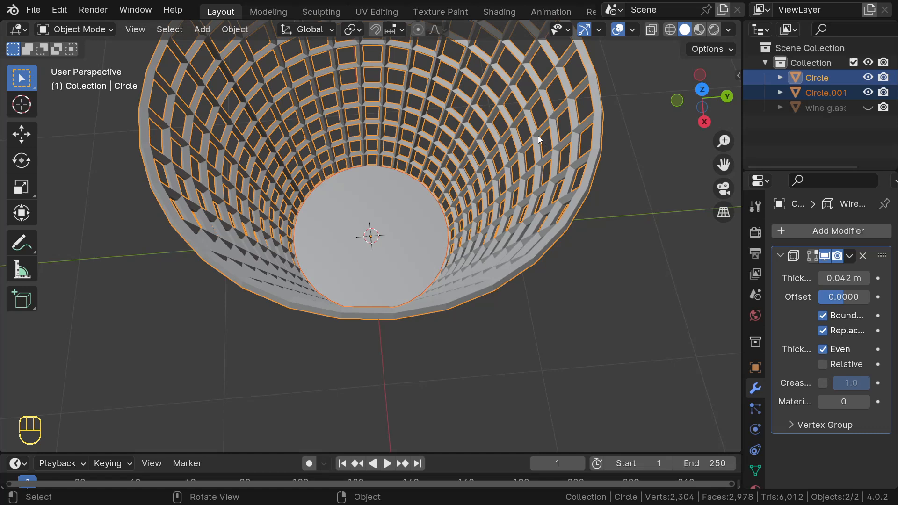
scroll(486, 161, "down", 3)
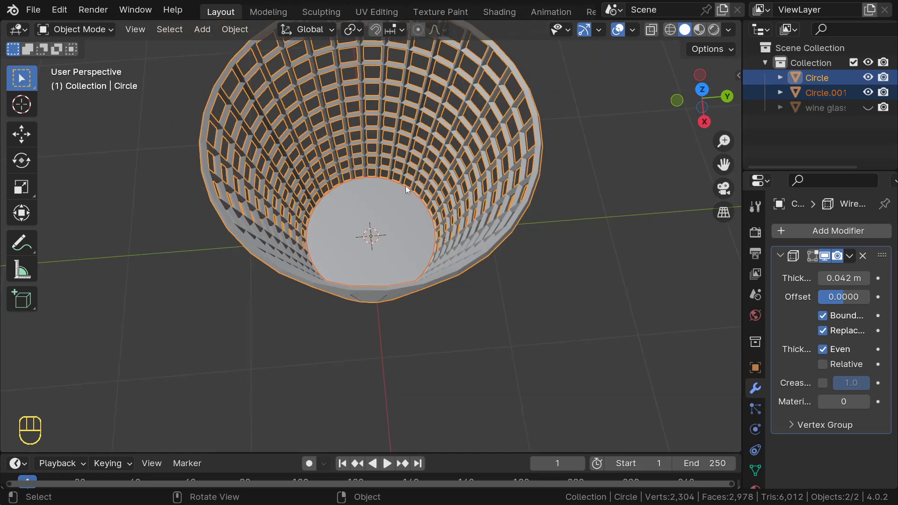
middle_click_drag(406, 186, 421, 129)
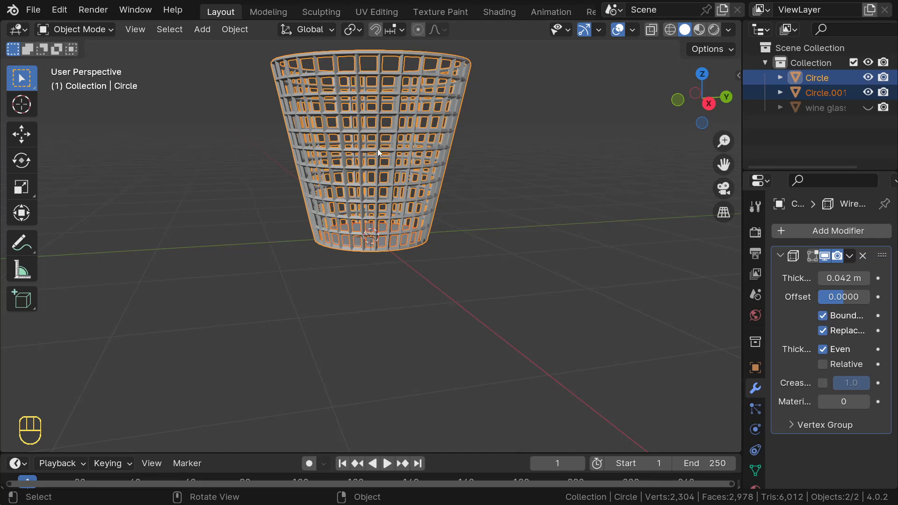
key("ctrl+p")
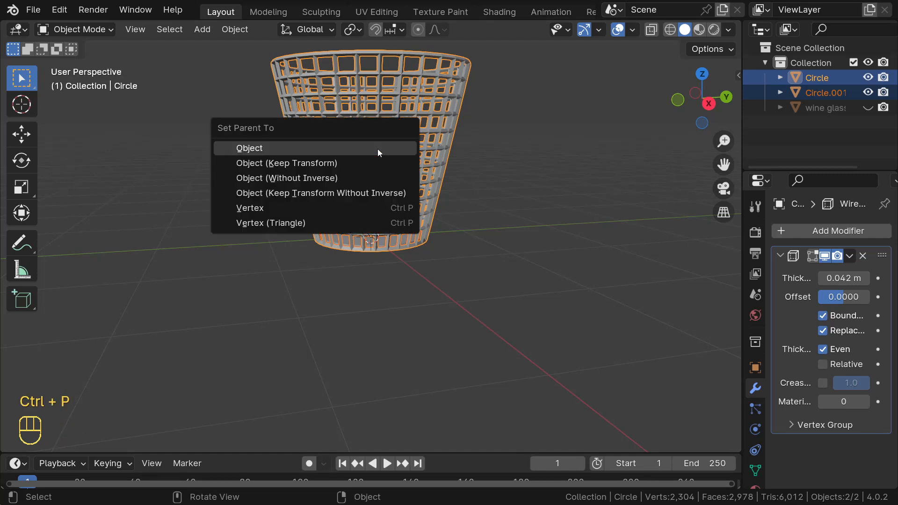
left_click(341, 161)
scroll(389, 150, "down", 2)
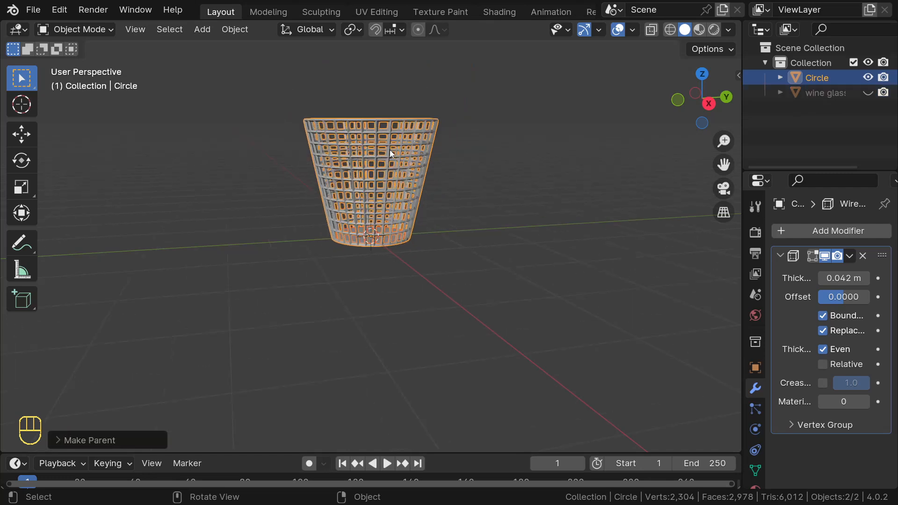
left_click(286, 201)
Try moving the wire basket to test whether the parented base disc follows it.
middle_click_drag(286, 201, 192, 218)
scroll(206, 216, "up", 1)
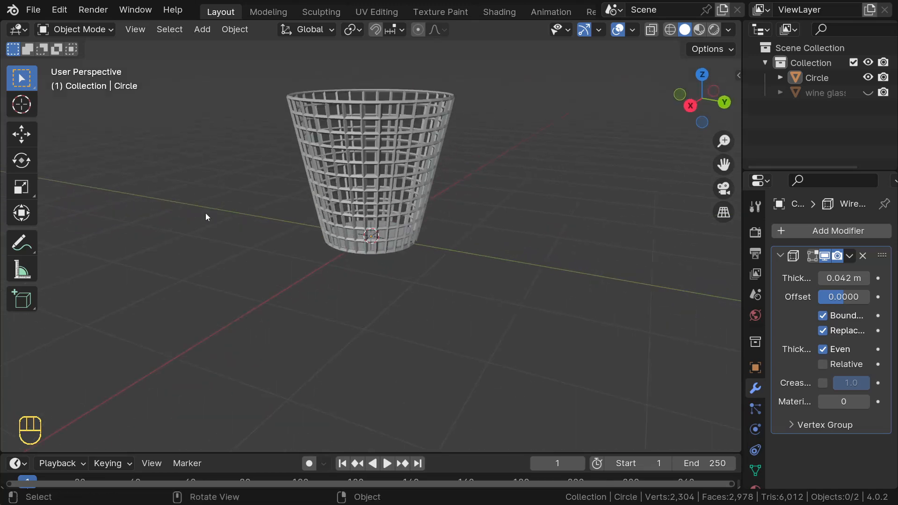
left_click(383, 150)
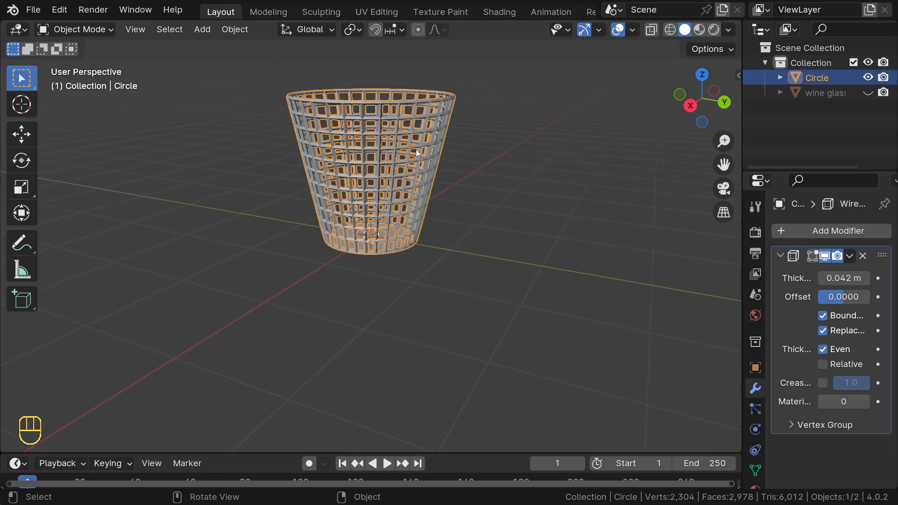
key("g")
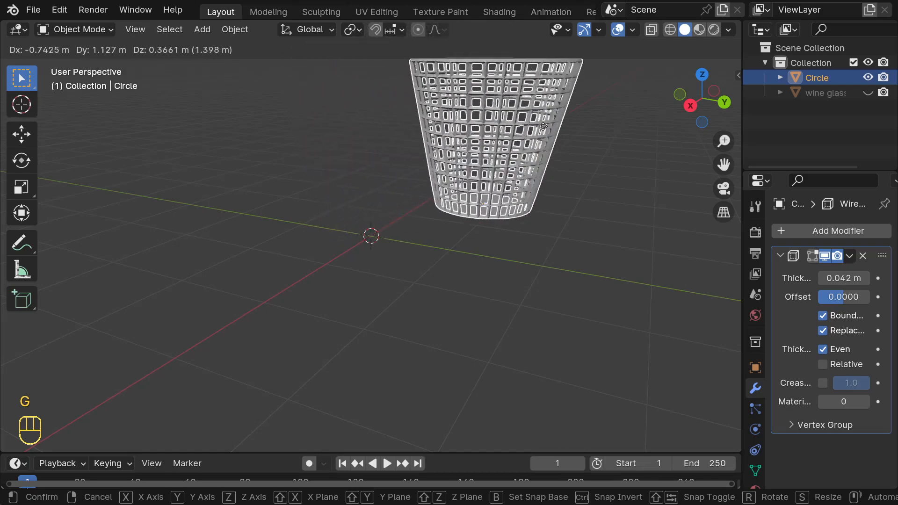
right_click(460, 136)
Try moving the base disc on its own to test whether it separates from the wire basket.
middle_click_drag(379, 181, 386, 108)
left_click(378, 226)
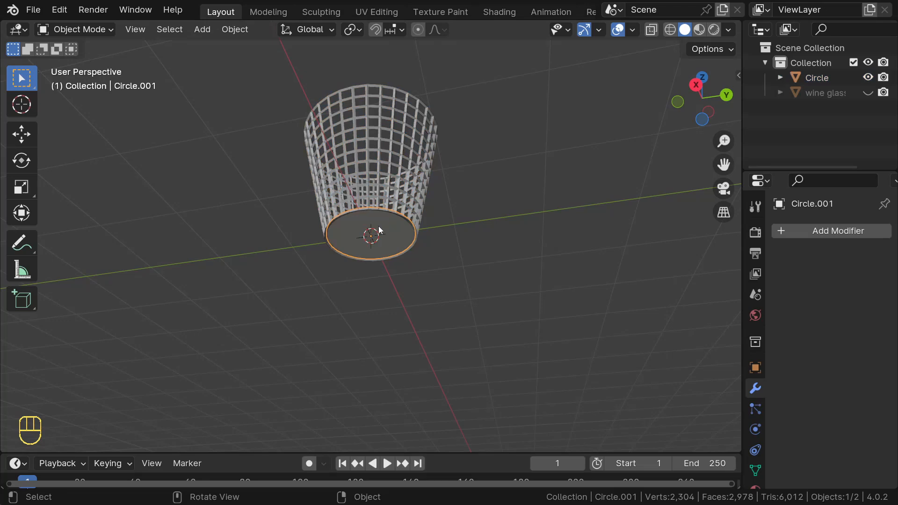
middle_click_drag(378, 226, 418, 212)
scroll(418, 212, "up", 3)
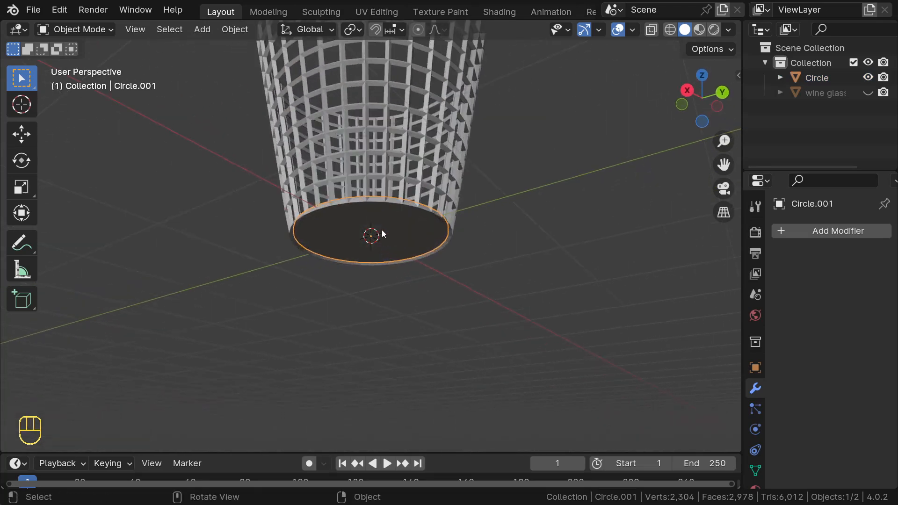
scroll(382, 225, "down", 1)
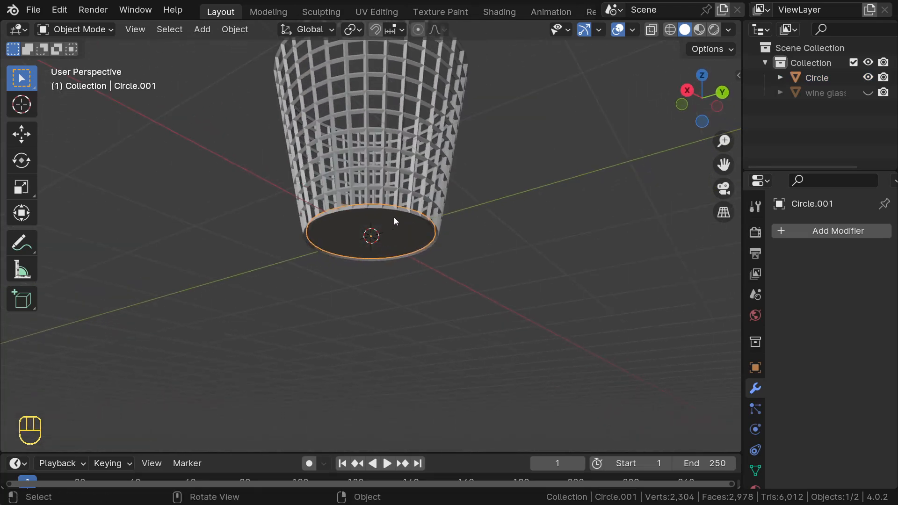
key("g")
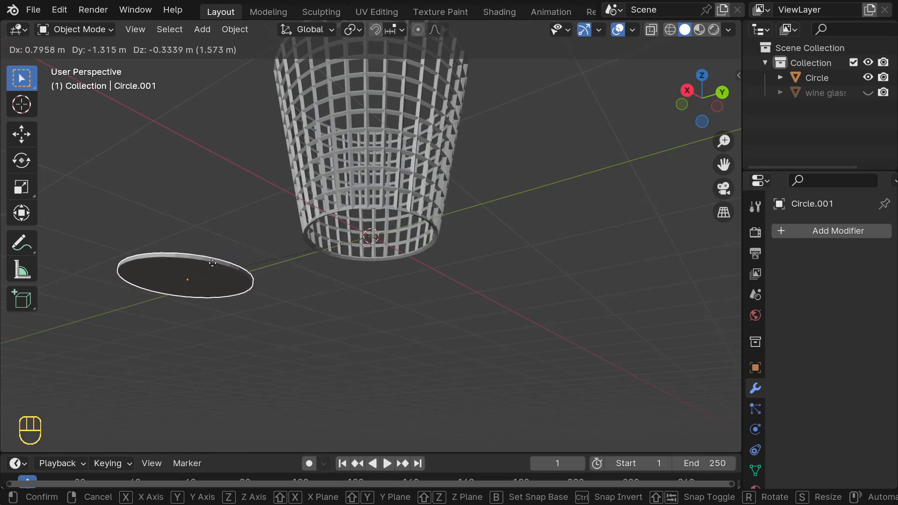
key("Escape")
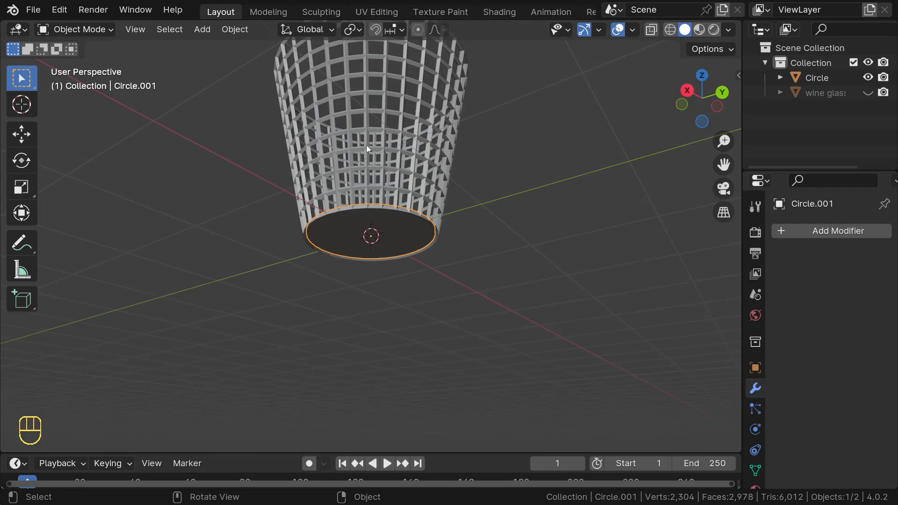
Try moving the wire basket together with its parented base disc, and leave both deselected.
left_click(352, 111)
scroll(374, 105, "down", 4)
middle_click_drag(375, 104, 397, 143)
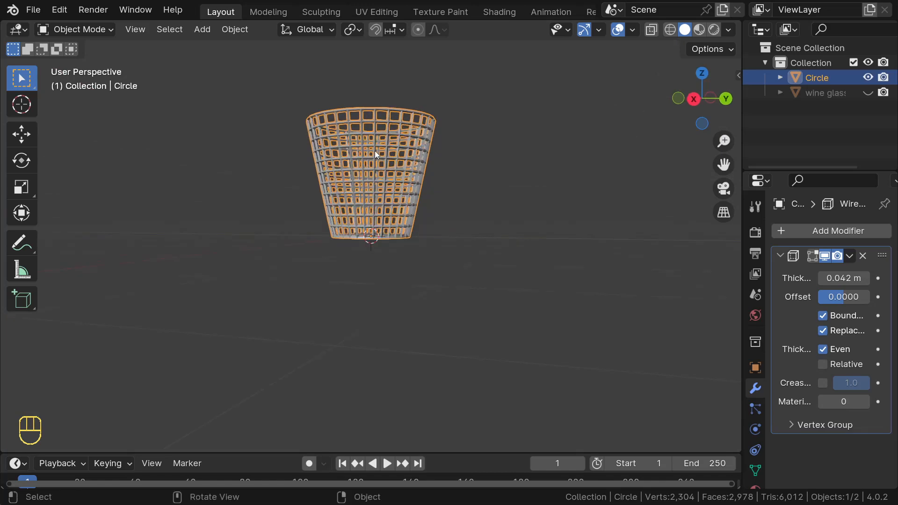
key("g")
right_click(462, 133)
middle_click_drag(391, 180, 326, 249)
left_click(531, 203)
Rename the wire basket object as dustbin.
middle_click_drag(344, 148, 356, 247)
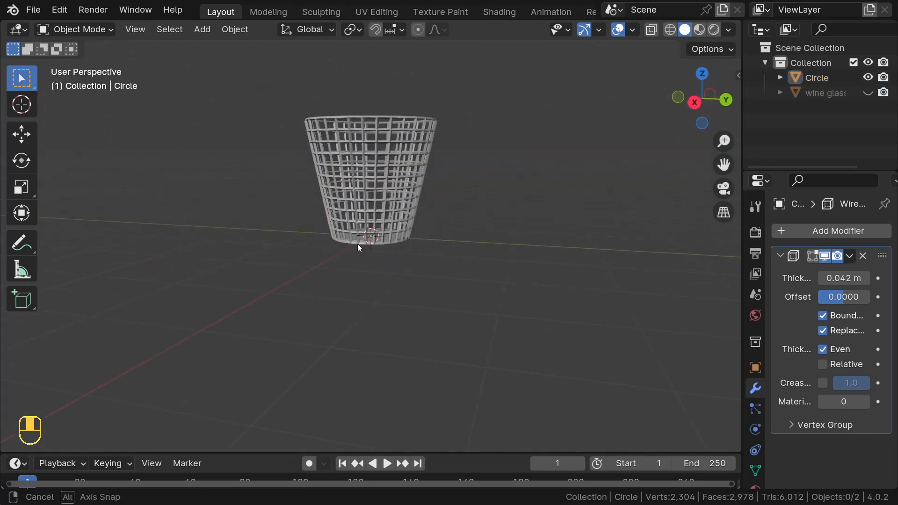
scroll(399, 203, "up", 6)
scroll(328, 175, "down", 3)
middle_click_drag(329, 172, 367, 151)
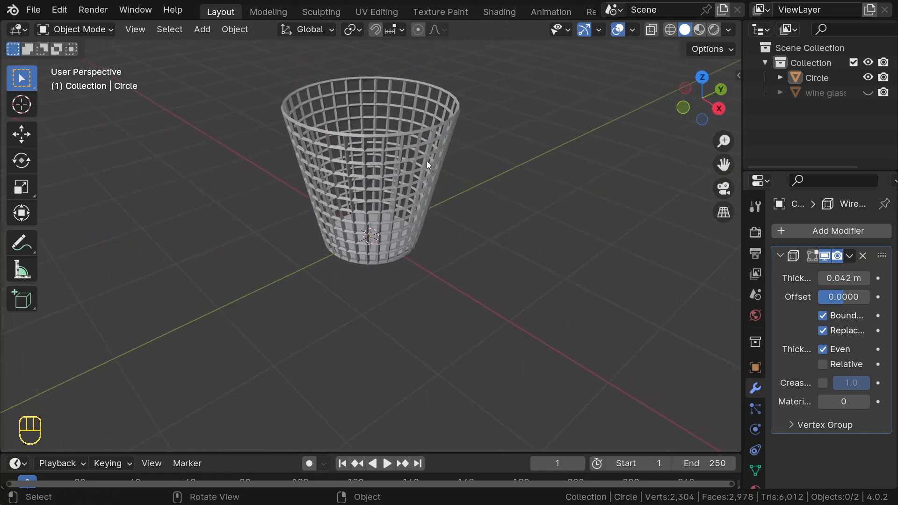
left_click(301, 139)
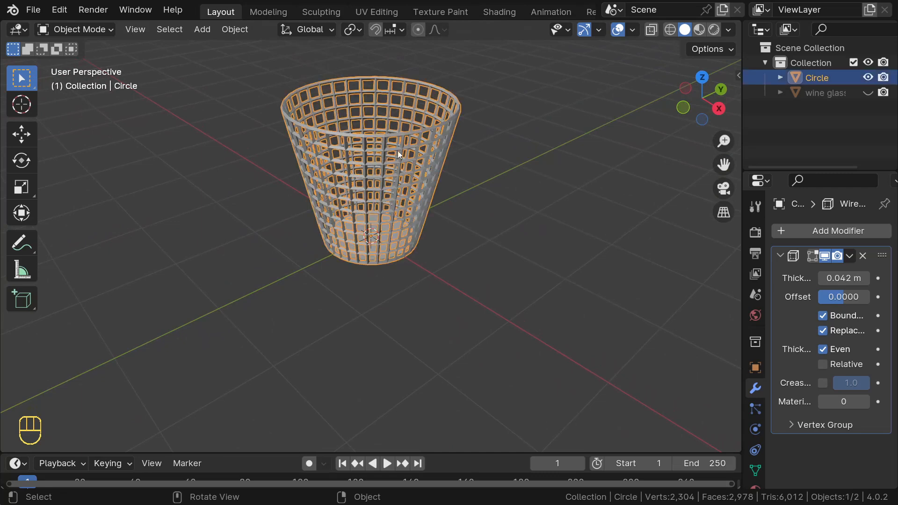
key("F2")
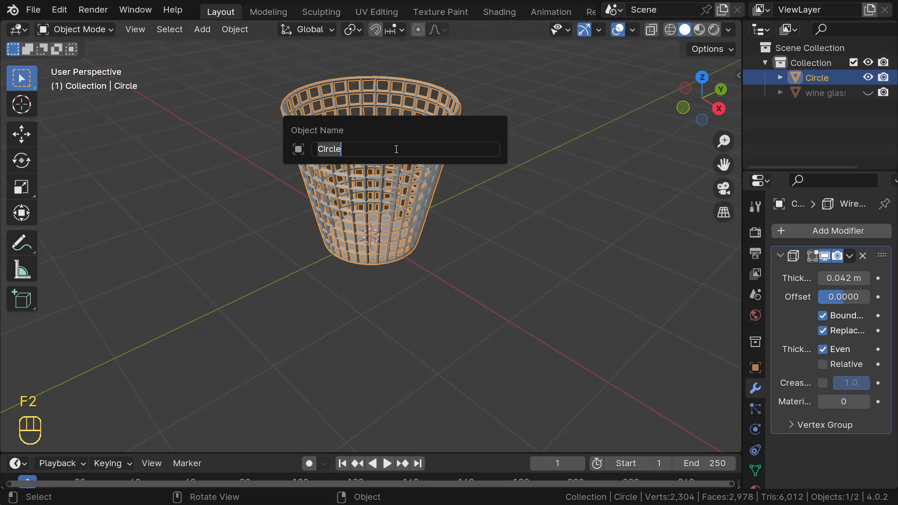
type("du")
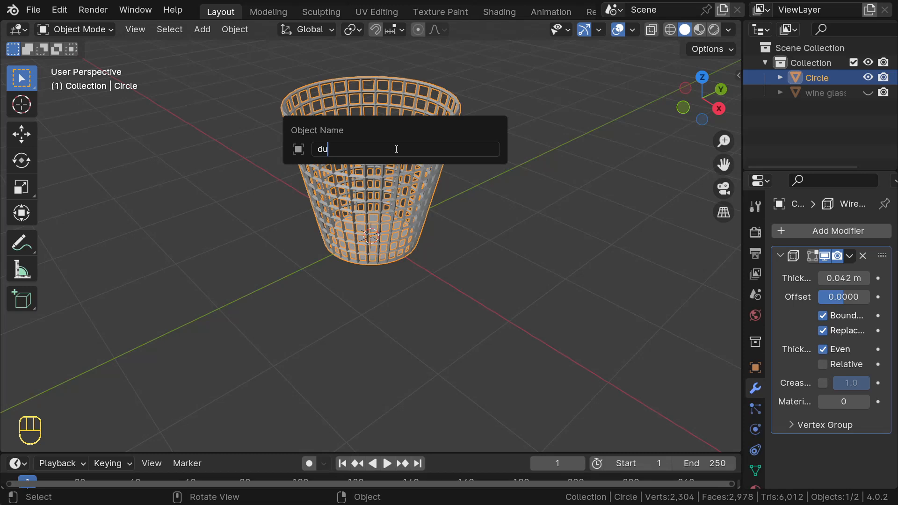
type("stbin")
key("Return")
Hide the dustbin and its base disc from the viewport.
key("h")
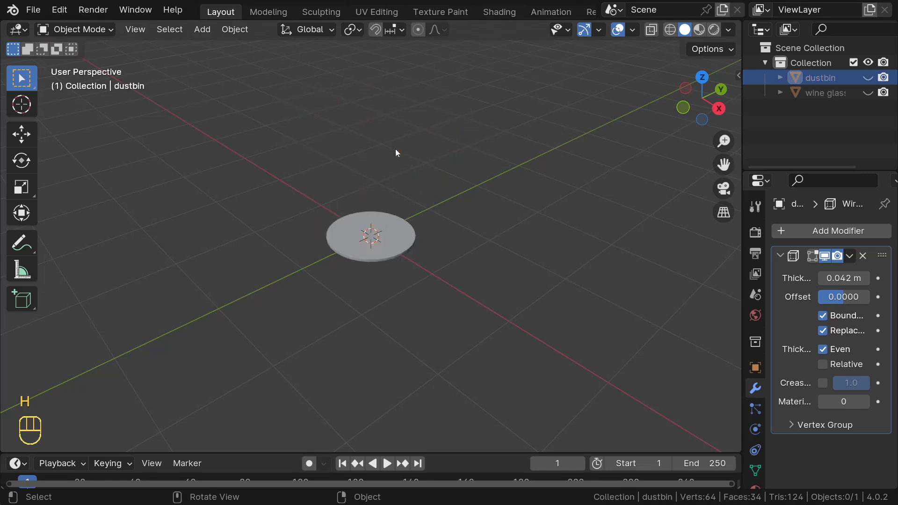
left_click(345, 237)
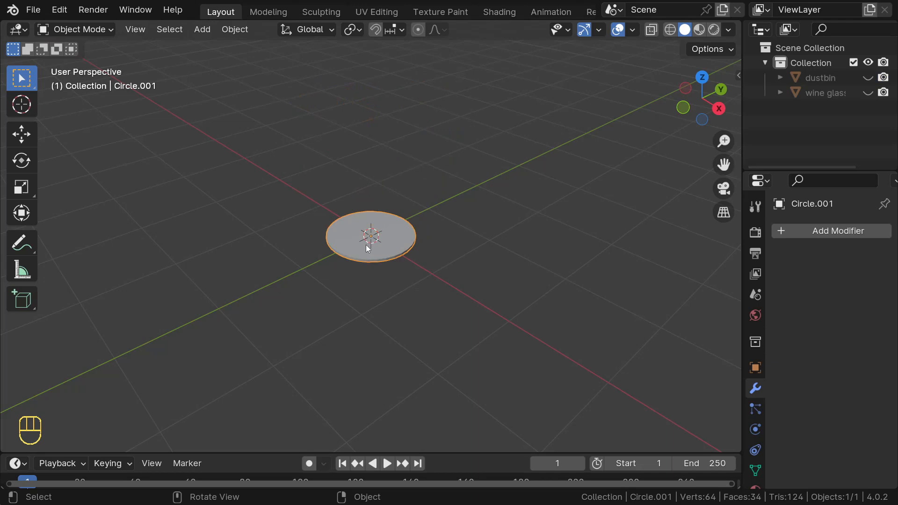
key("h")
Add a UV sphere mesh at the world origin.
middle_click_drag(405, 235, 371, 191)
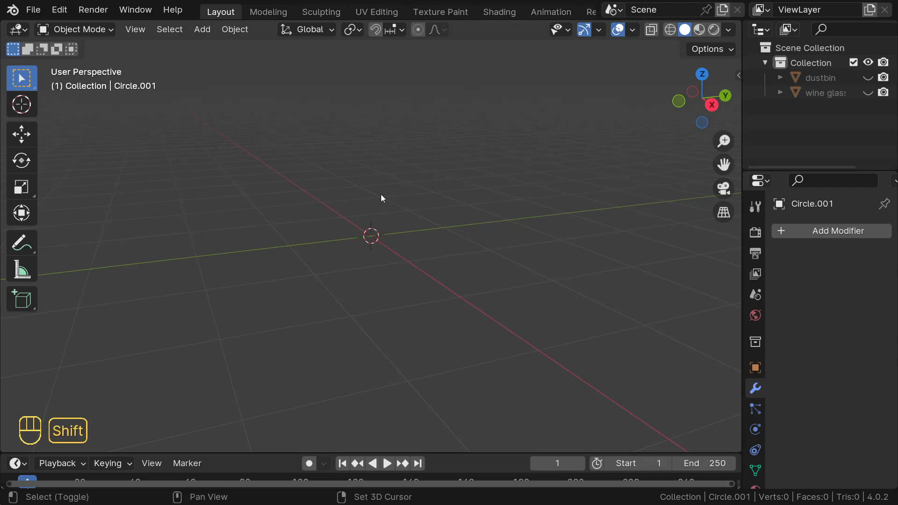
key("shift+a")
mouse_move(326, 202)
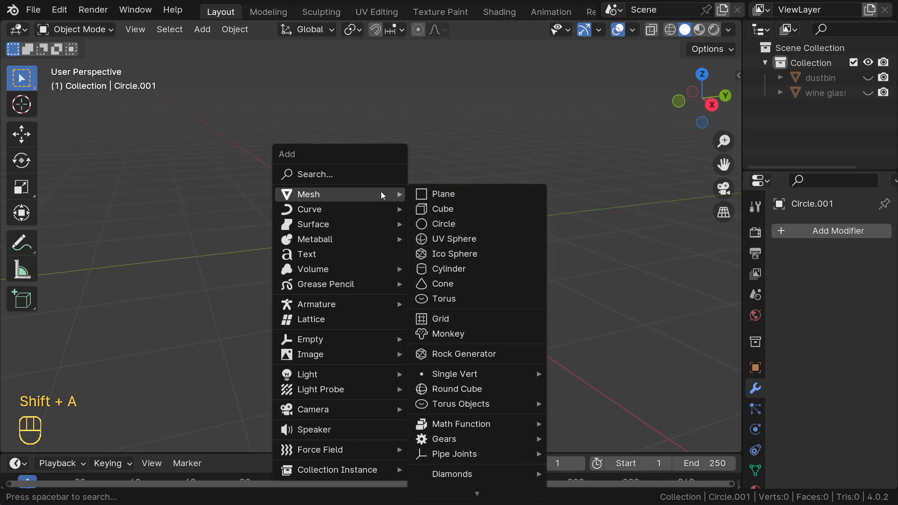
left_click(458, 243)
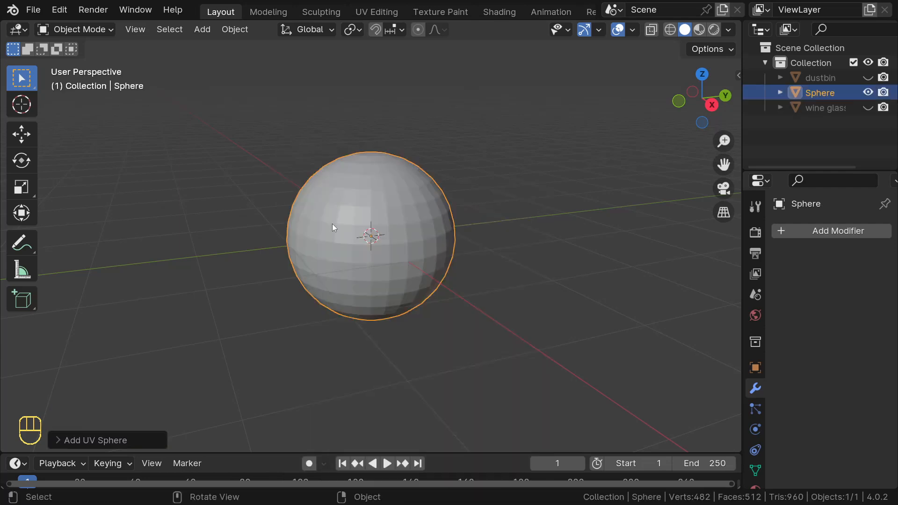
Raise the sphere's whole mesh about 0.995 m along Z in Edit Mode so its lowest point rests on the origin.
middle_click_drag(383, 212, 391, 207)
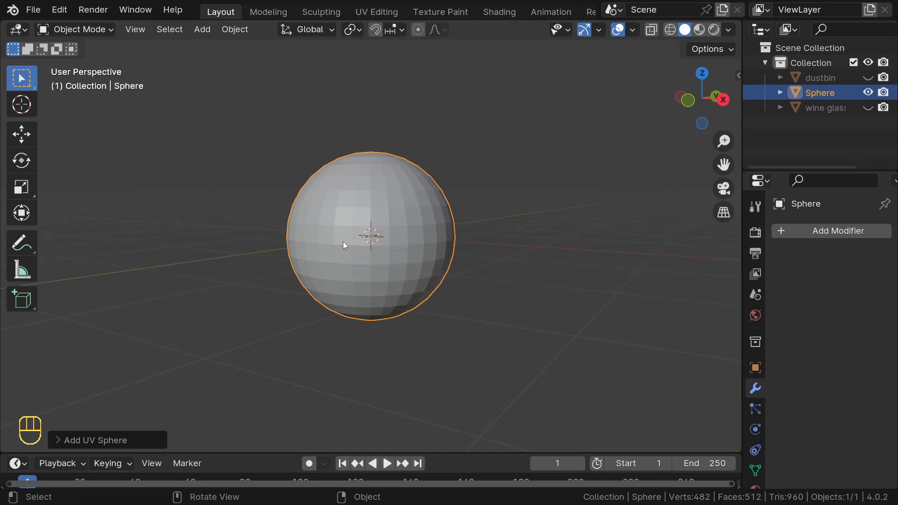
key("Tab")
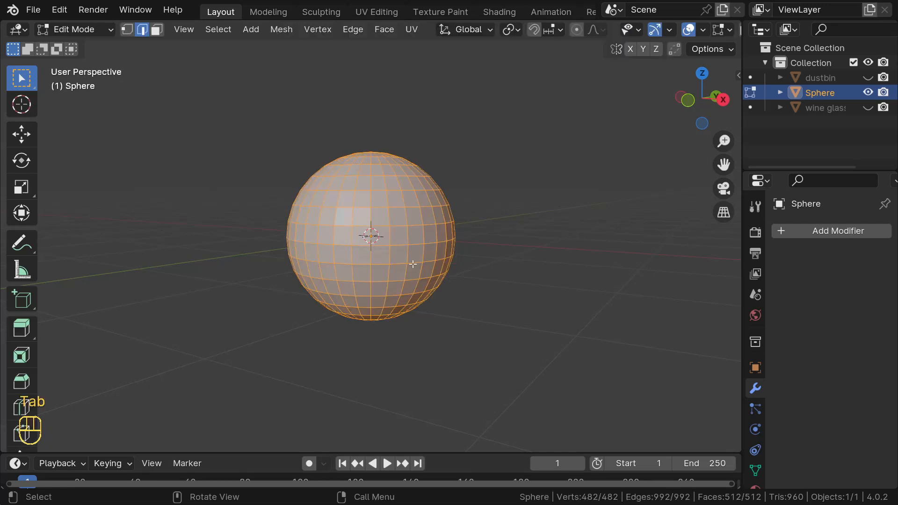
key("KP_1")
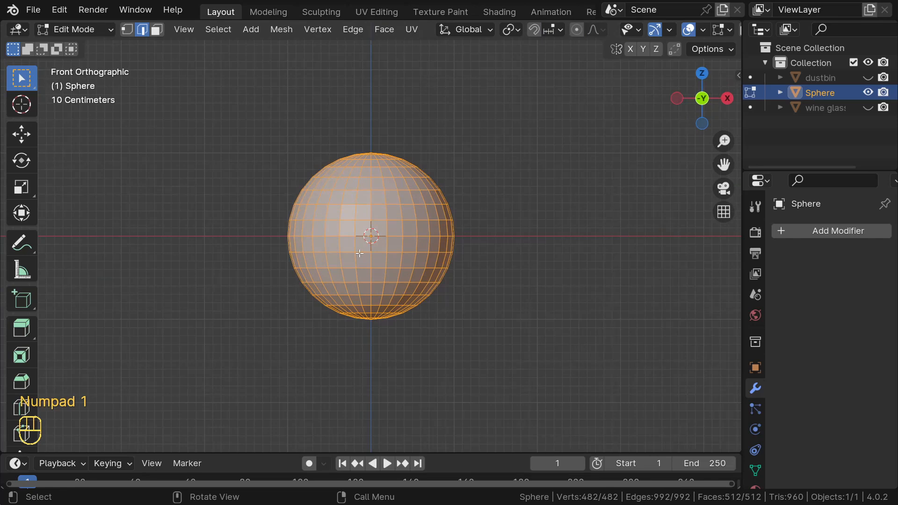
key("g")
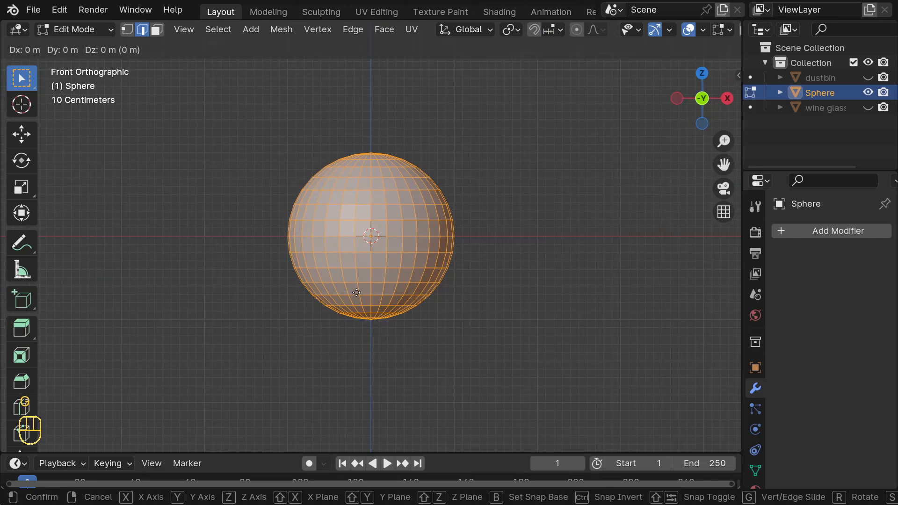
key("z")
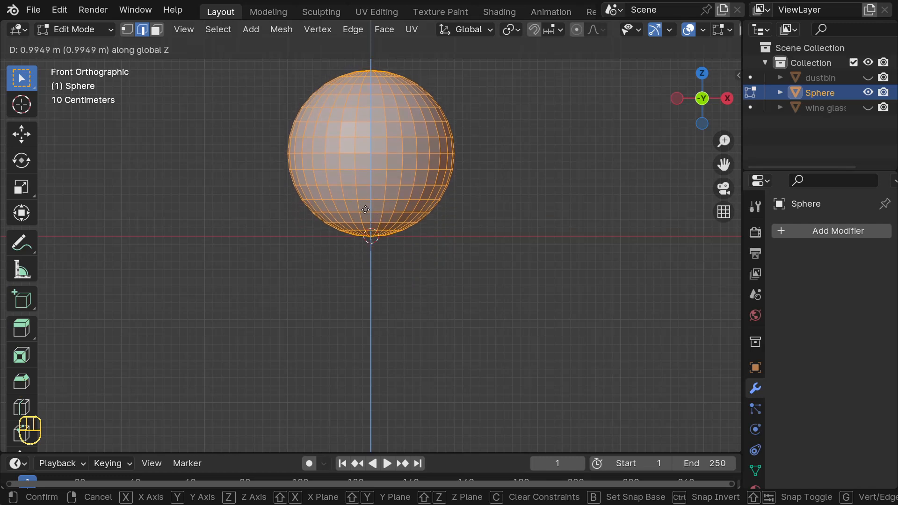
left_click(366, 209)
Delete the faces above the first edge ring over the sphere's equator, using X-ray to include the far side, leaving an open bowl.
key("KP_Decimal")
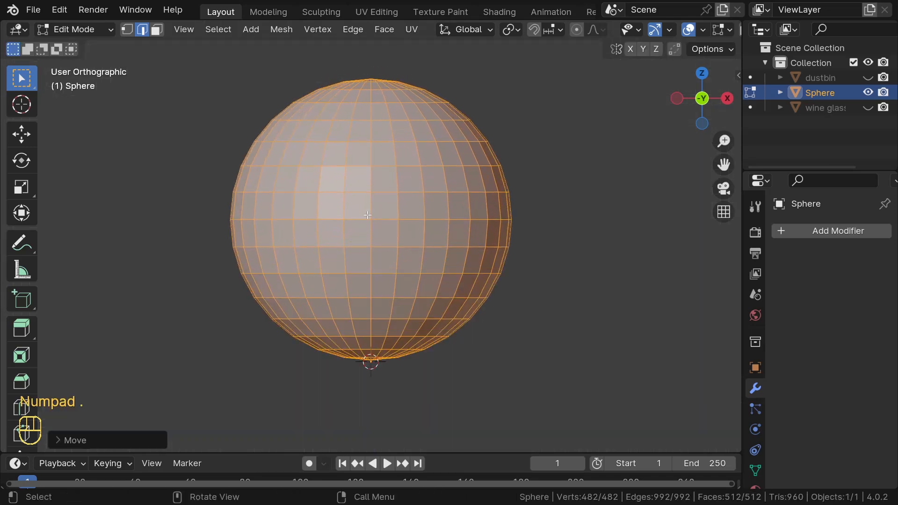
key("KP_1")
scroll(367, 214, "down", 2)
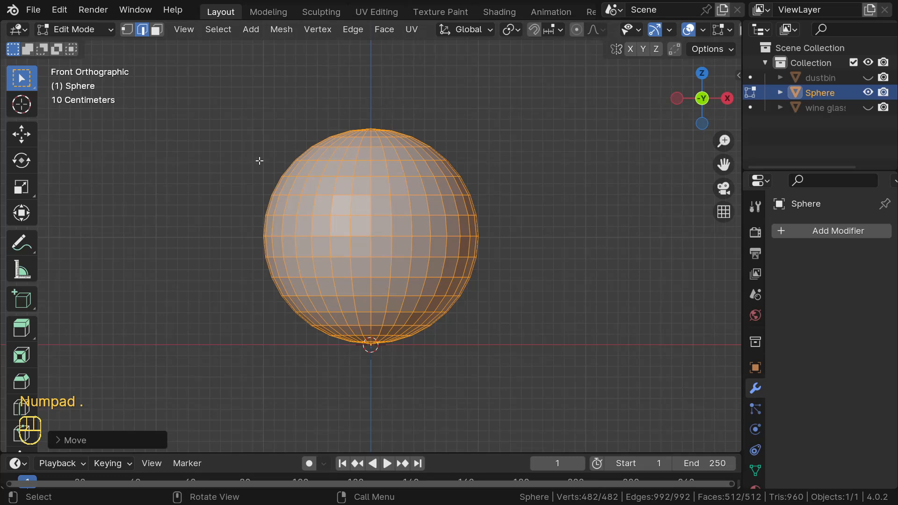
key("alt+z")
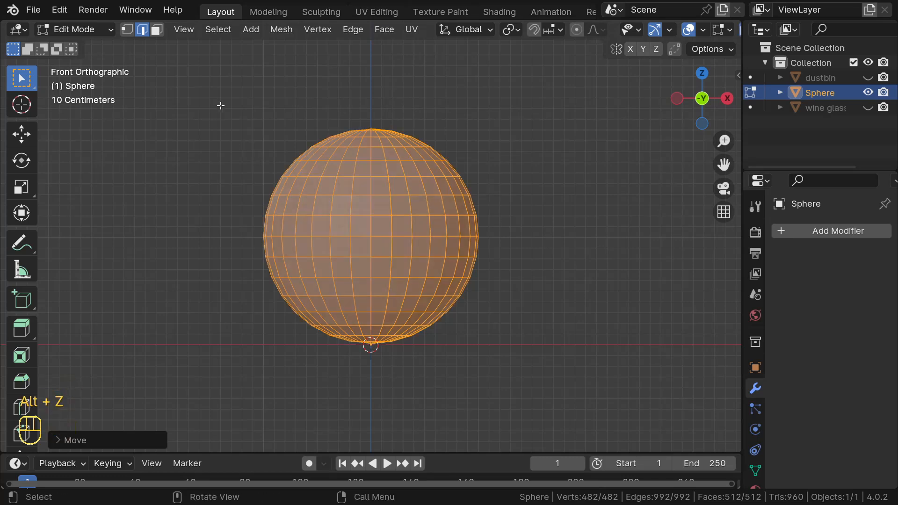
key("b")
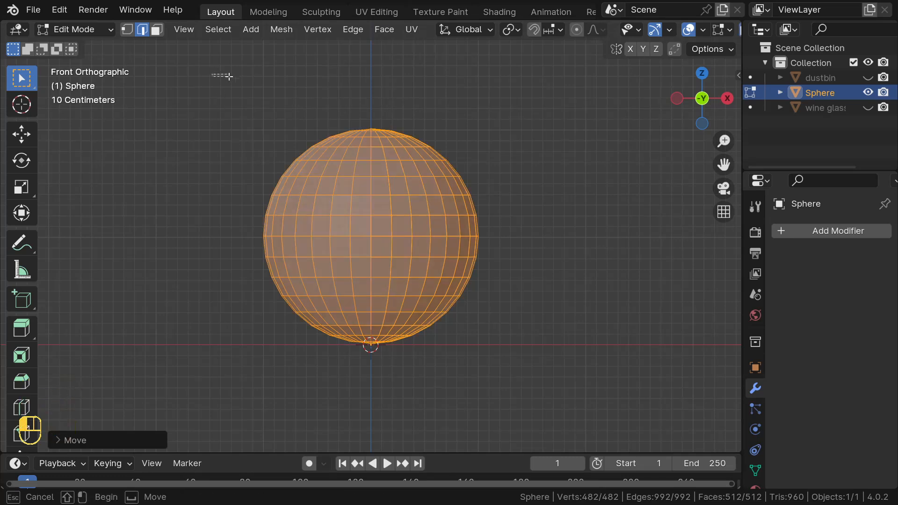
left_click_drag(229, 77, 583, 231)
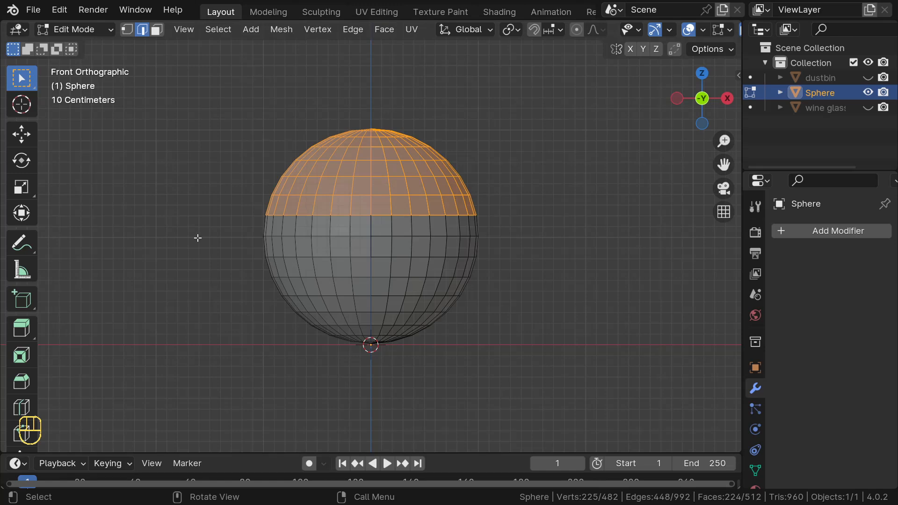
key("x")
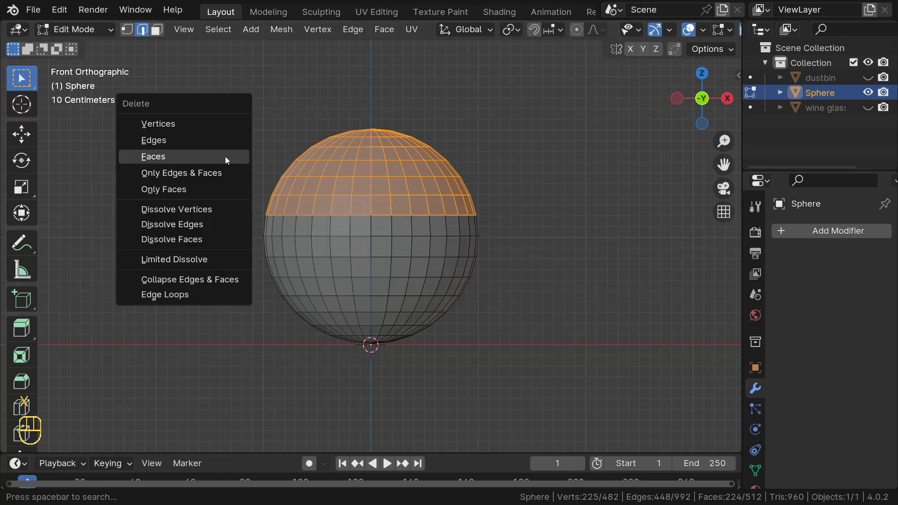
left_click(182, 157)
middle_click_drag(182, 155, 258, 178)
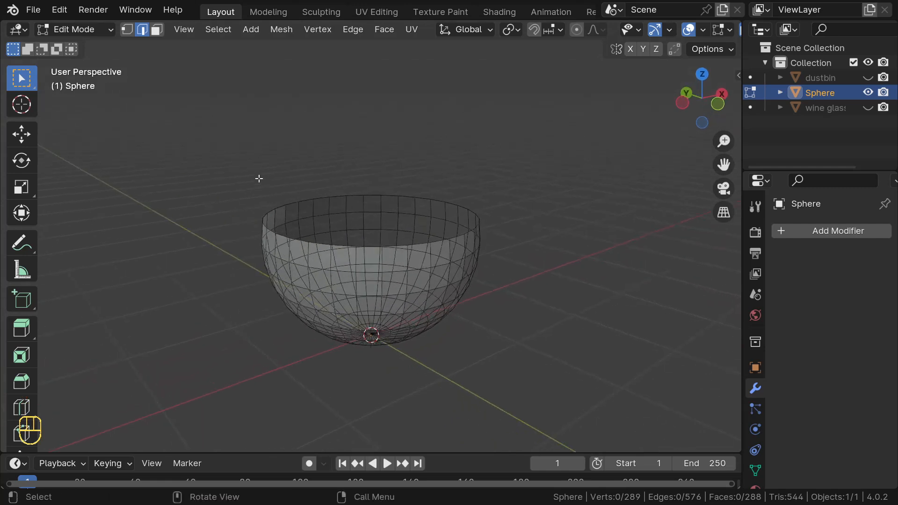
key("alt+z")
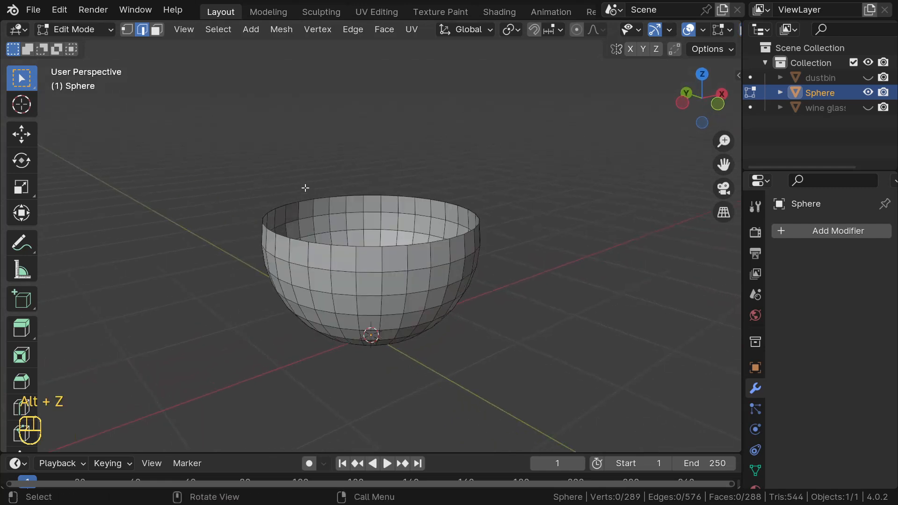
Add a Wireframe modifier to the bowl in Object Mode.
middle_click_drag(305, 187, 184, 196)
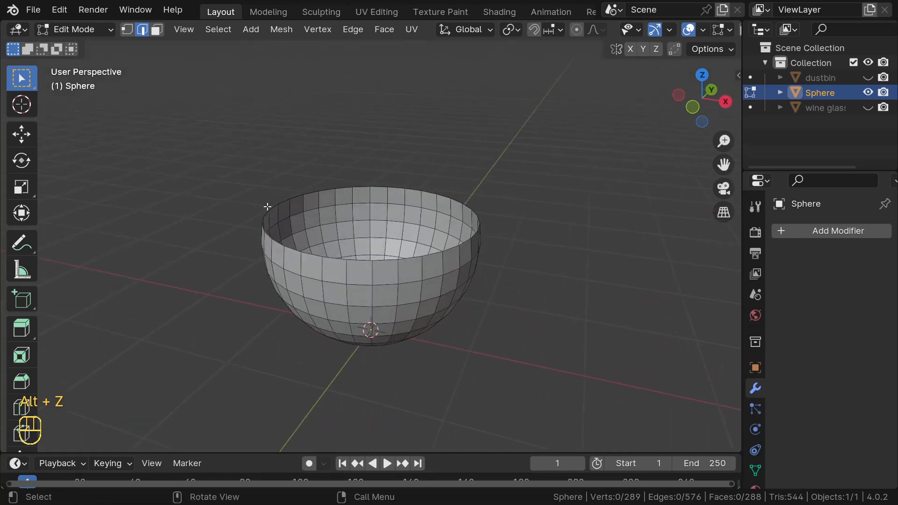
middle_click_drag(296, 191, 276, 182)
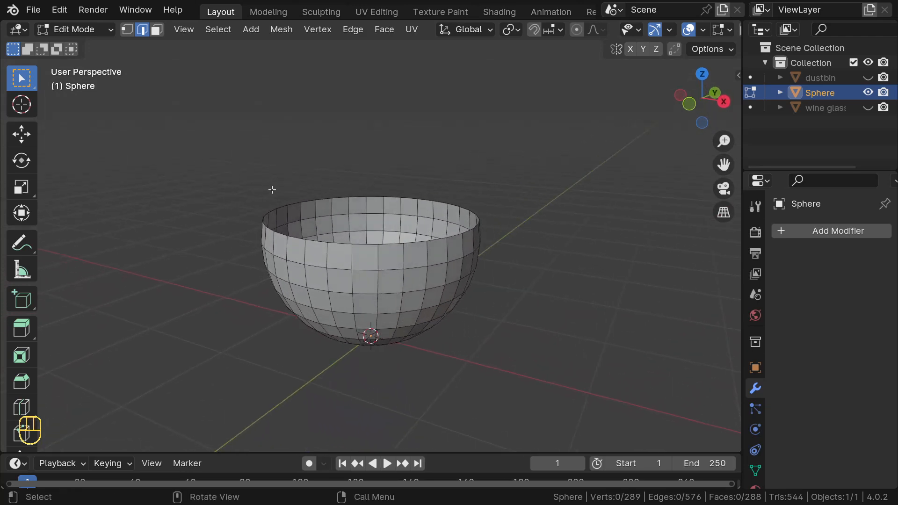
key("Tab")
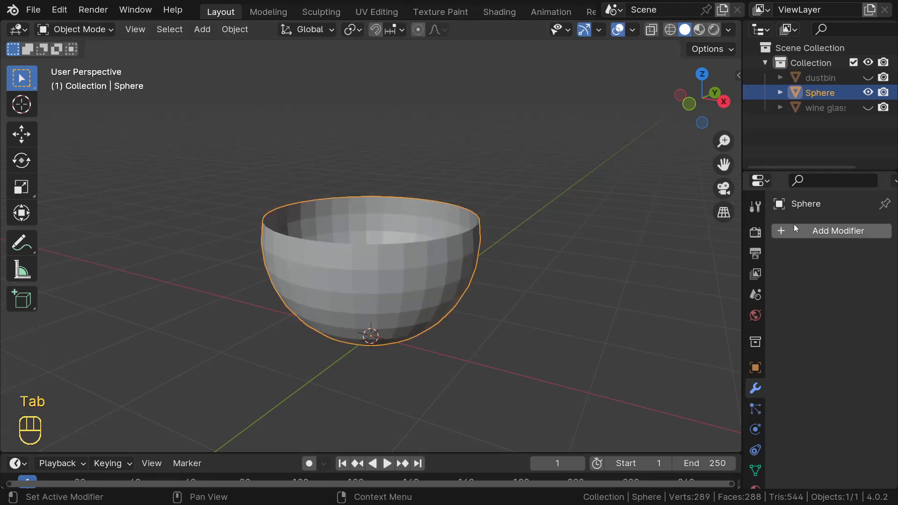
mouse_move(829, 233)
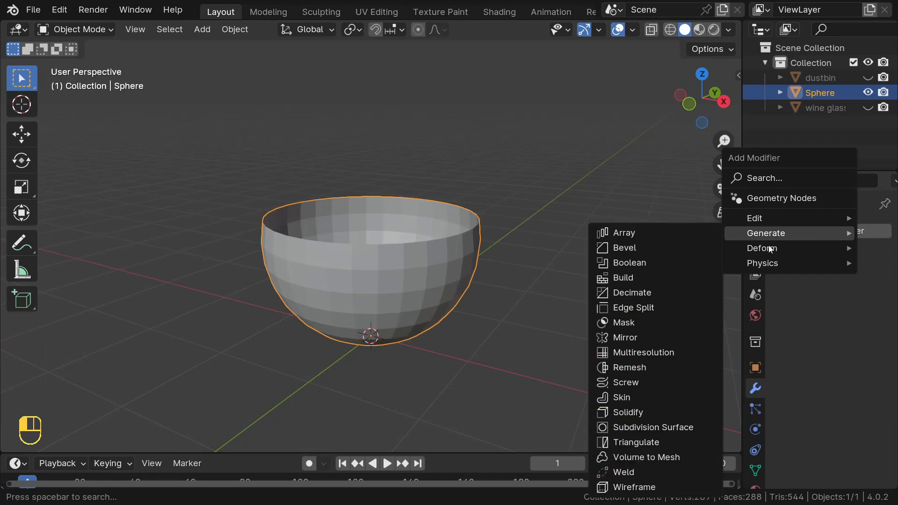
left_click(635, 488)
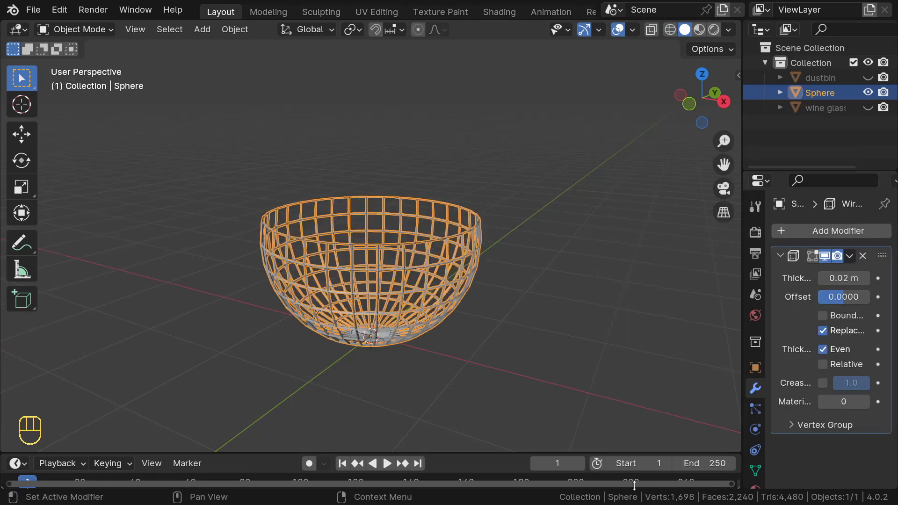
middle_click_drag(444, 289, 517, 304)
scroll(528, 302, "up", 3)
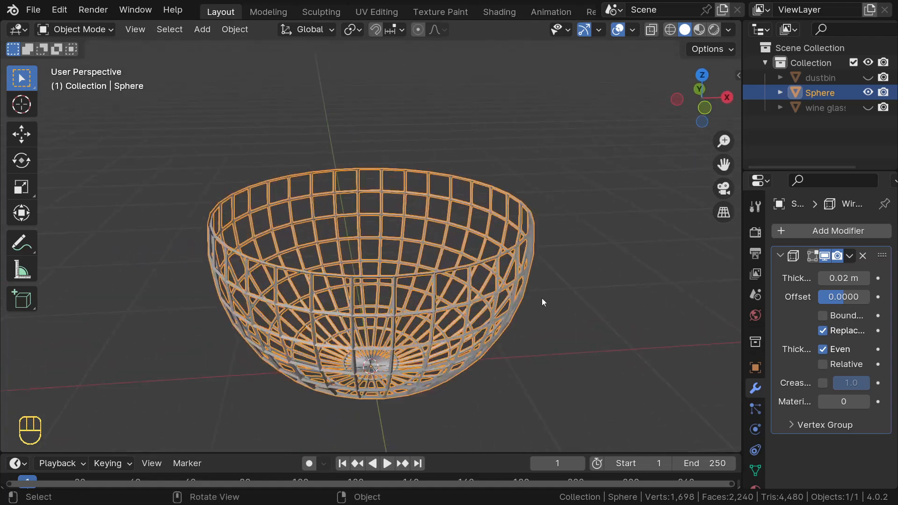
Add a Simple Deform modifier to the wireframe bowl below its Wireframe modifier.
left_click(630, 268)
middle_click_drag(631, 268, 455, 227)
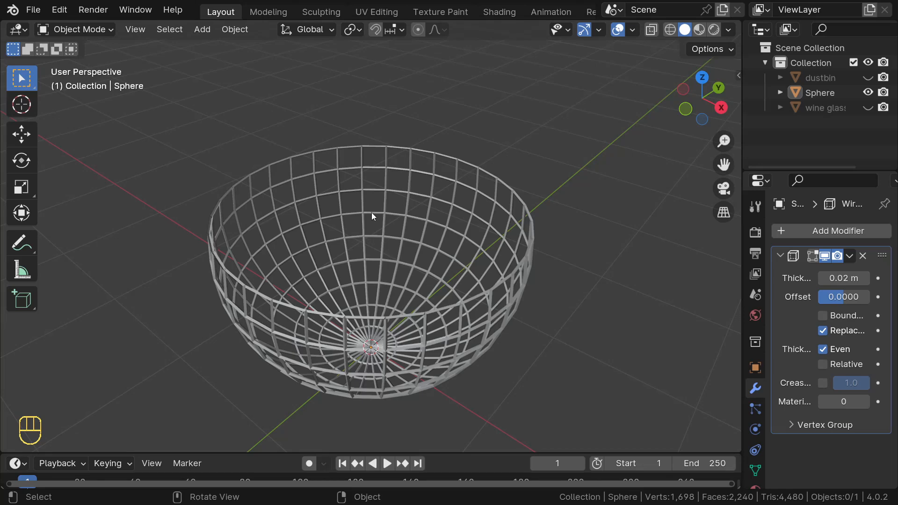
left_click(817, 226)
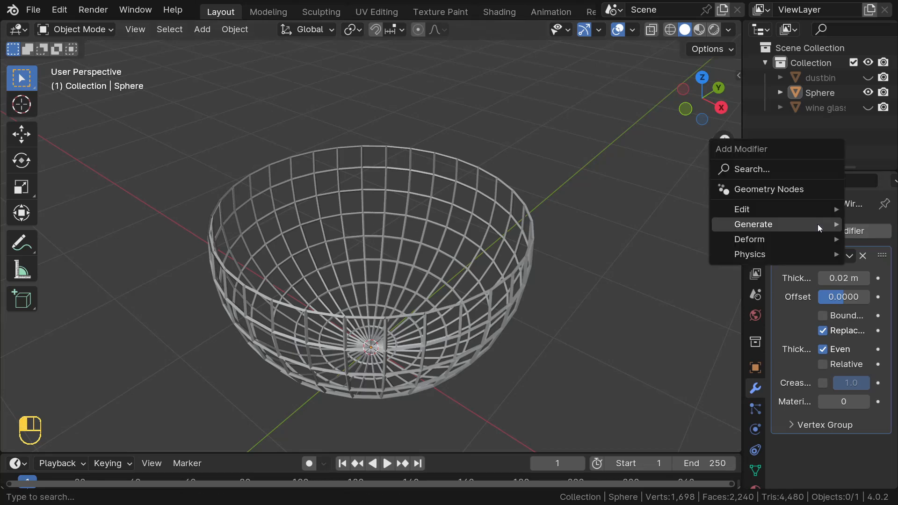
mouse_move(817, 224)
mouse_move(759, 243)
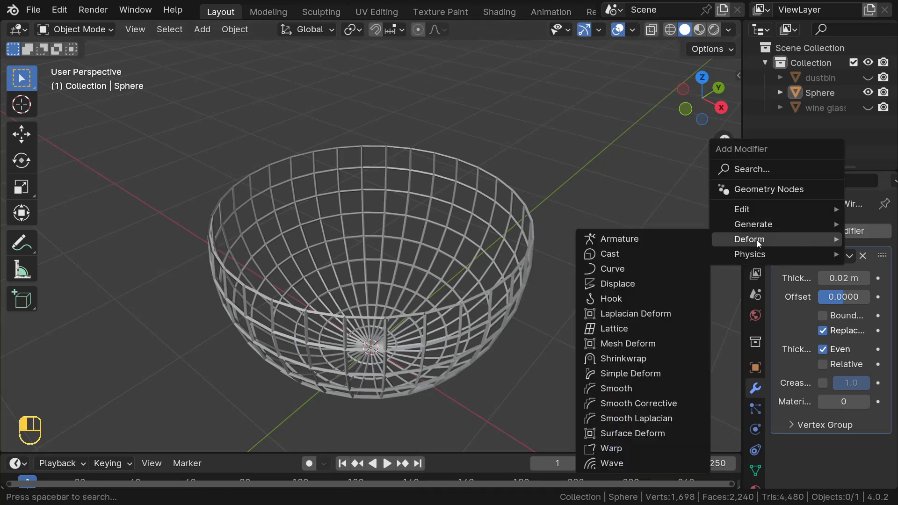
left_click(630, 374)
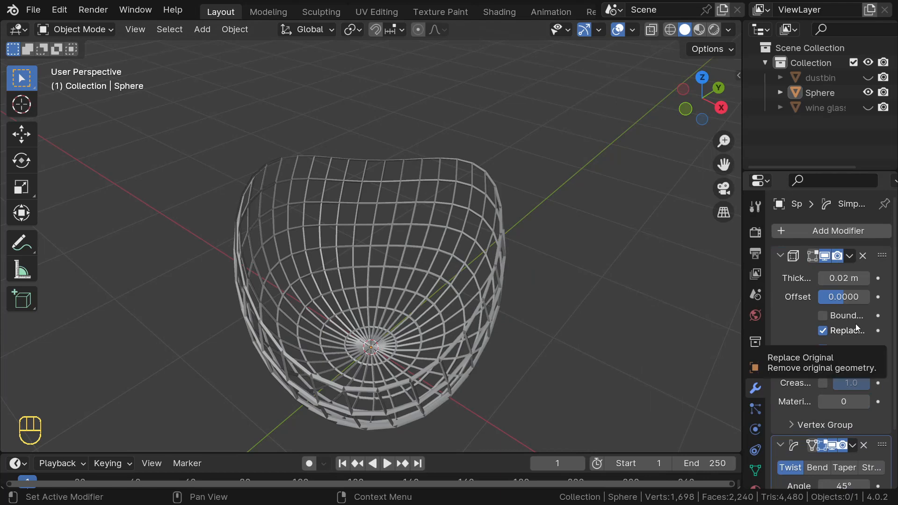
scroll(856, 325, "down", 3)
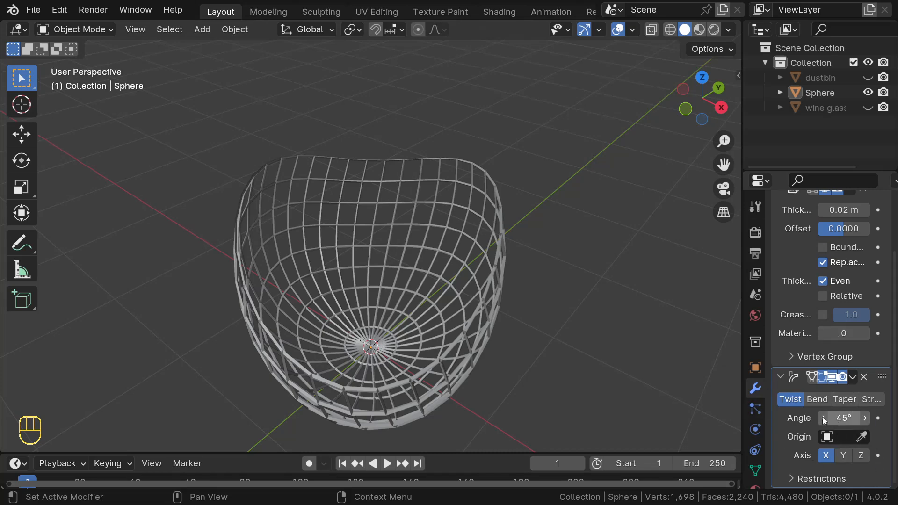
Twist the bowl around the Z axis with the Simple Deform angle set to 56.7°.
middle_click_drag(537, 325, 443, 176)
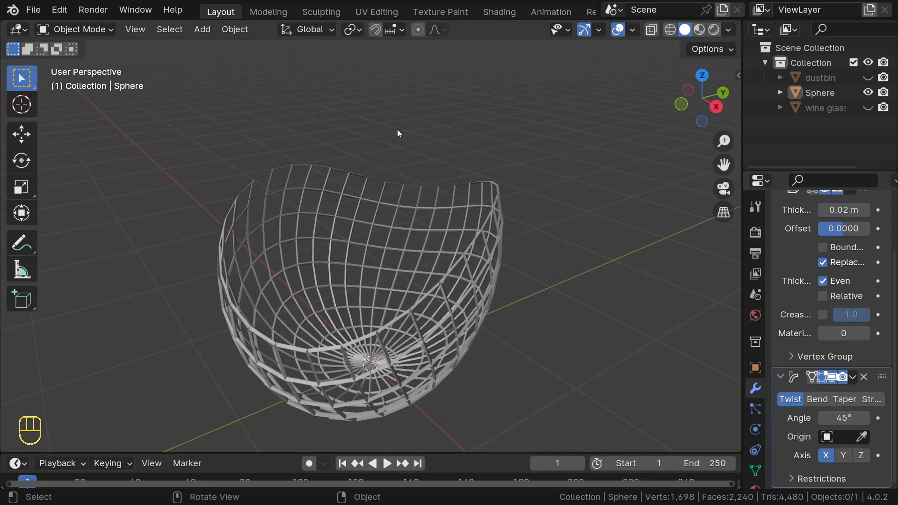
left_click(862, 456)
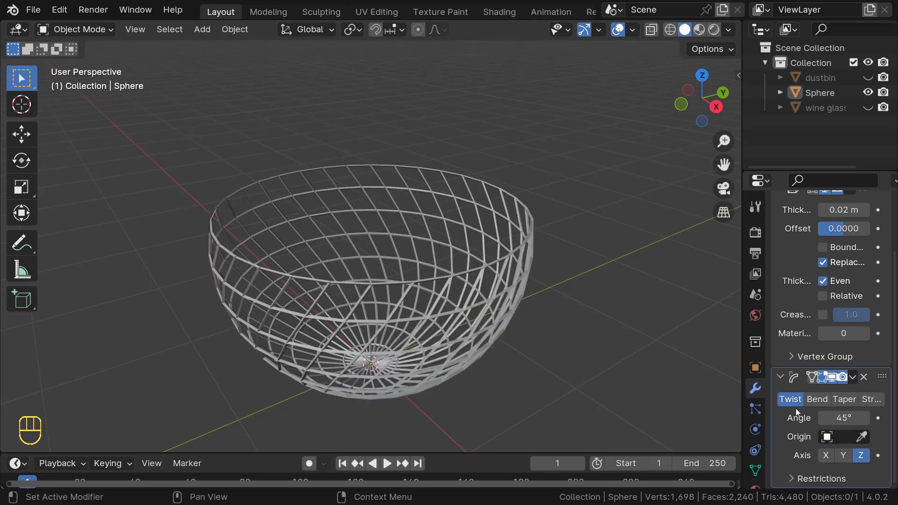
middle_click_drag(512, 298, 417, 318)
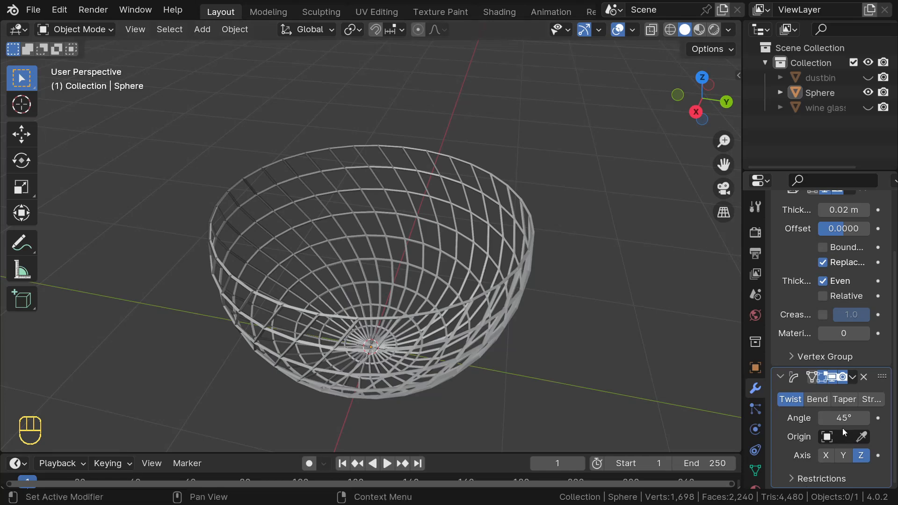
left_click_drag(844, 417, 873, 418)
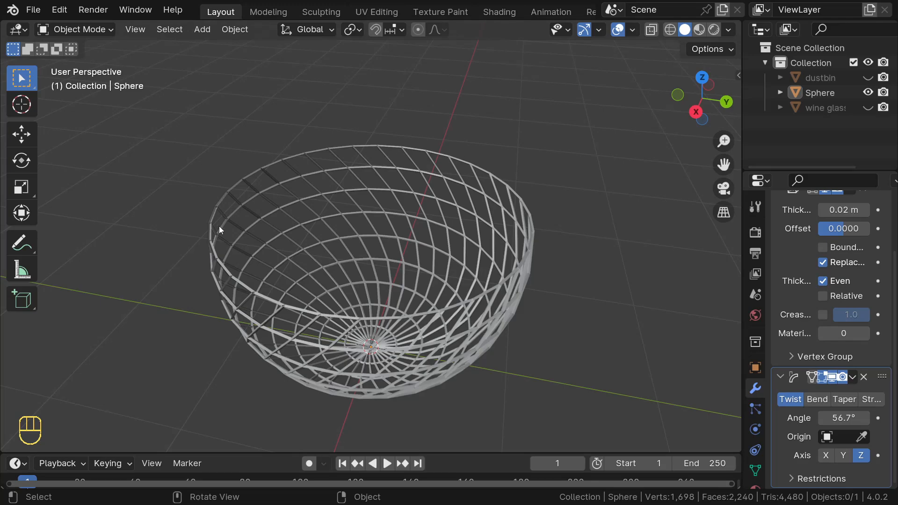
middle_click_drag(639, 263, 312, 355)
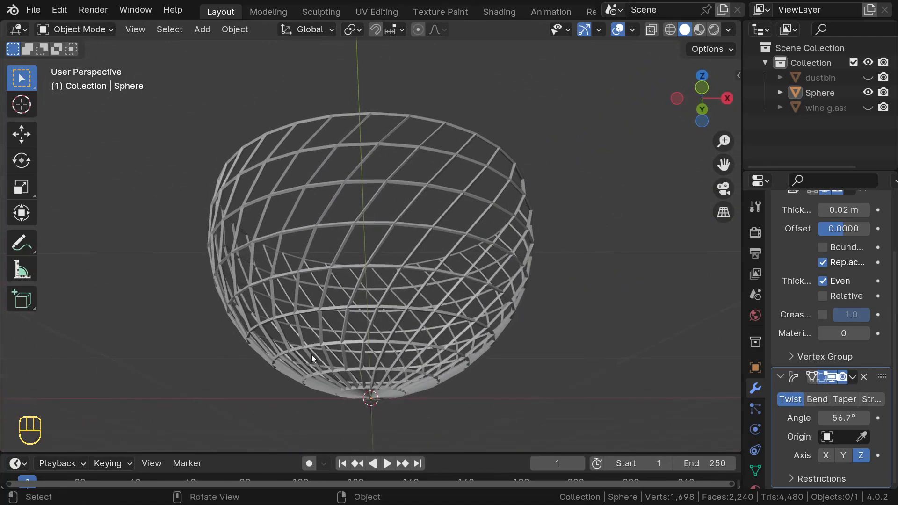
middle_click_drag(296, 419, 345, 396)
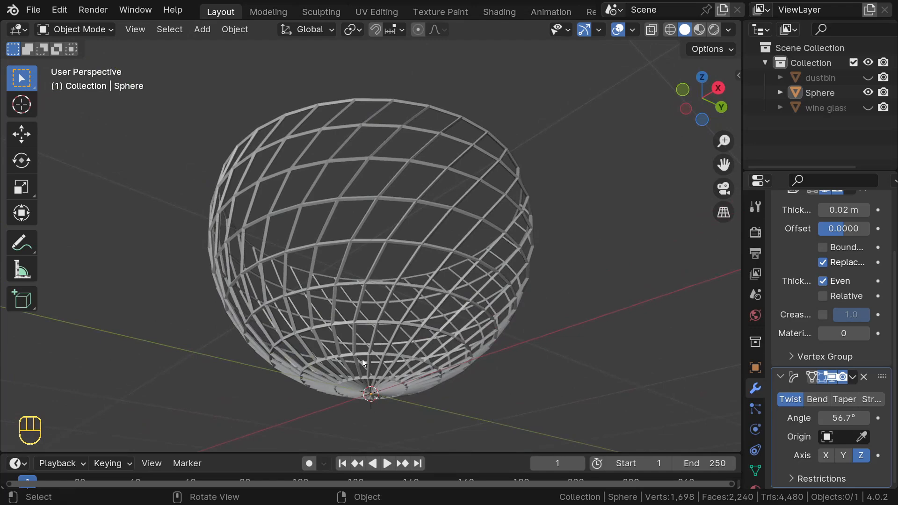
In Edit Mode, preview the Wireframe modifier by switching its Edit Mode display on and off, and disable Simple Deform's Edit Mode display.
key("Tab")
middle_click_drag(382, 354, 341, 405)
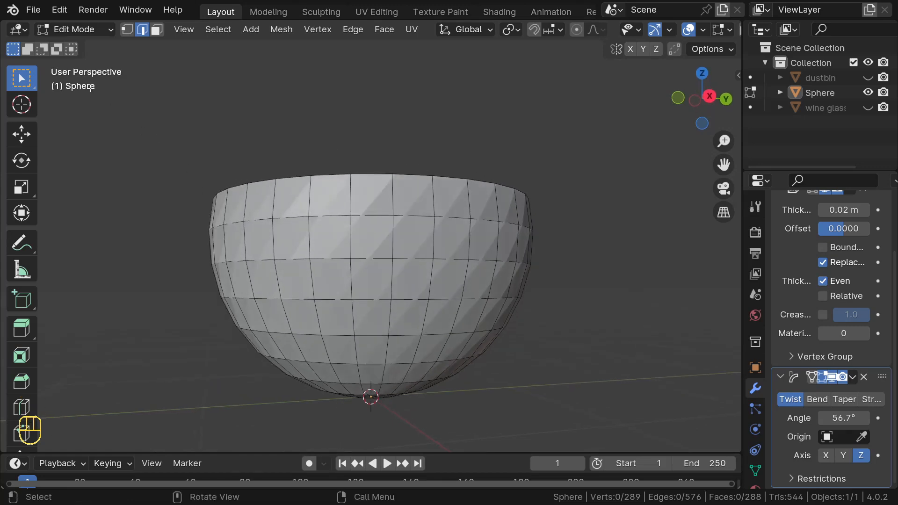
middle_click_drag(347, 217, 392, 248)
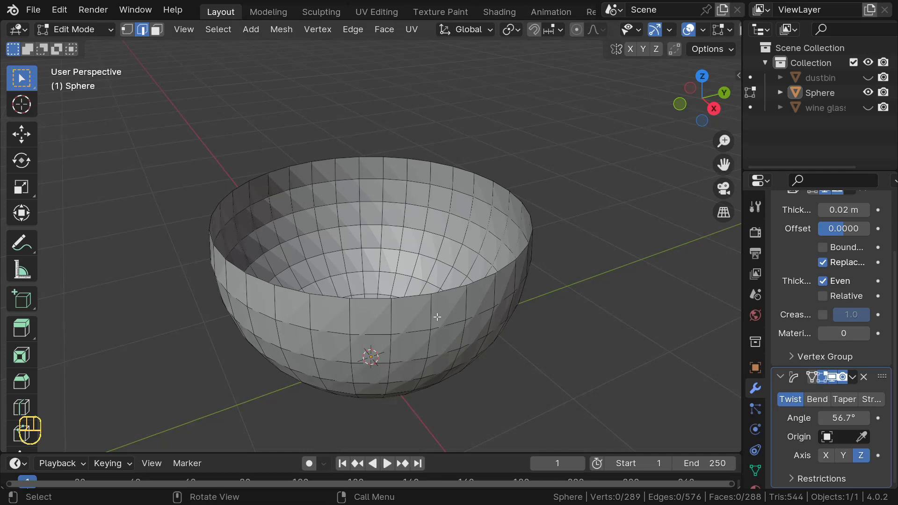
scroll(835, 372, "up", 3)
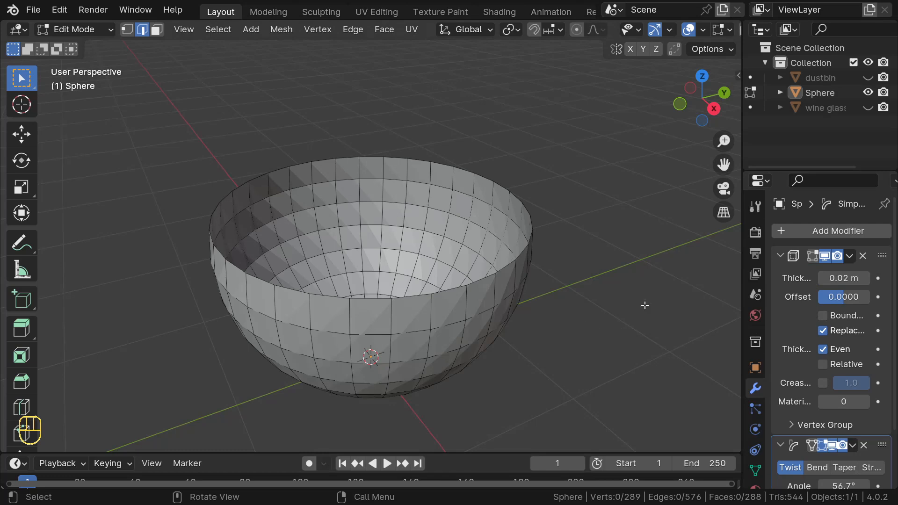
left_click(814, 257)
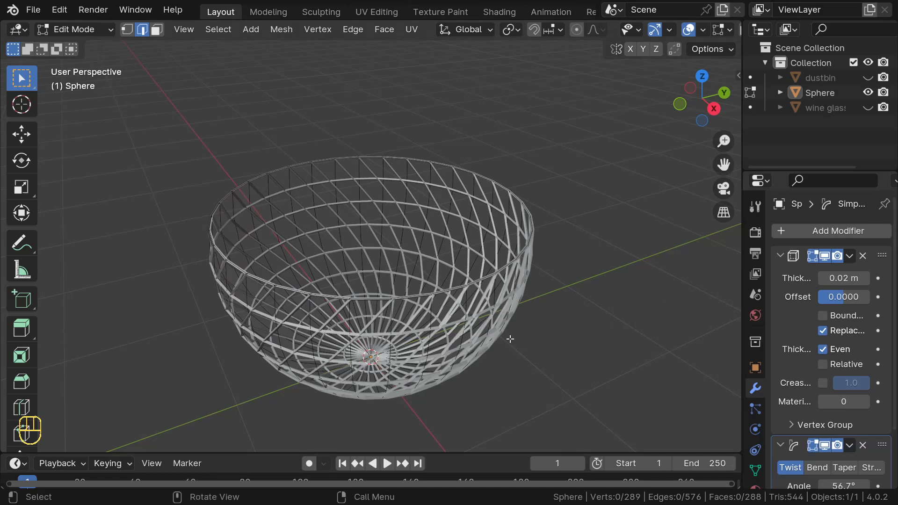
middle_click_drag(514, 346, 436, 317)
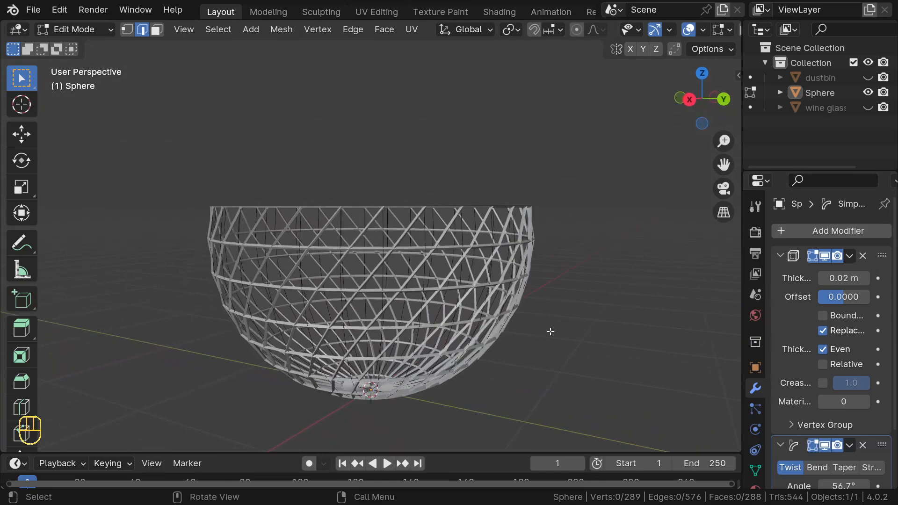
middle_click_drag(524, 353, 329, 336)
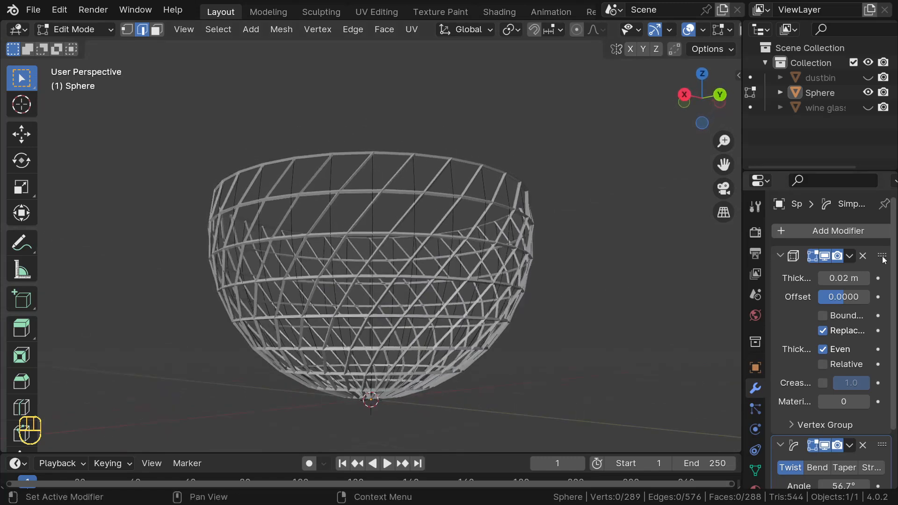
left_click(812, 256)
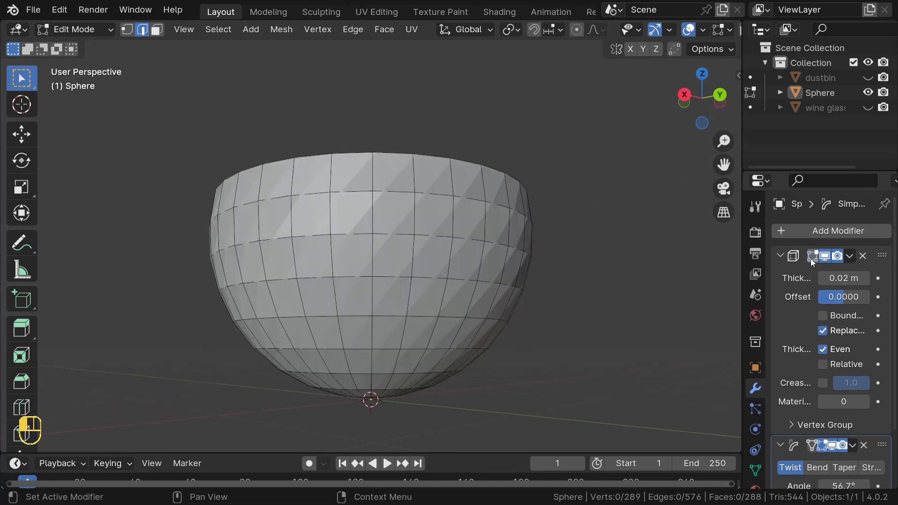
left_click(821, 445)
middle_click_drag(559, 373, 519, 335)
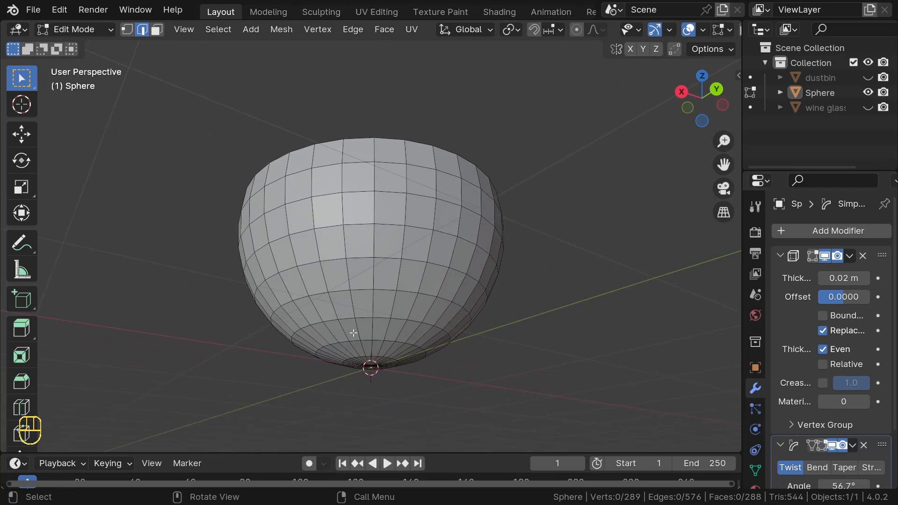
Flatten the bowl's three lowest face rings by scaling them to 0 along Z, selecting them through X-ray, and return to Object Mode.
key("KP_1")
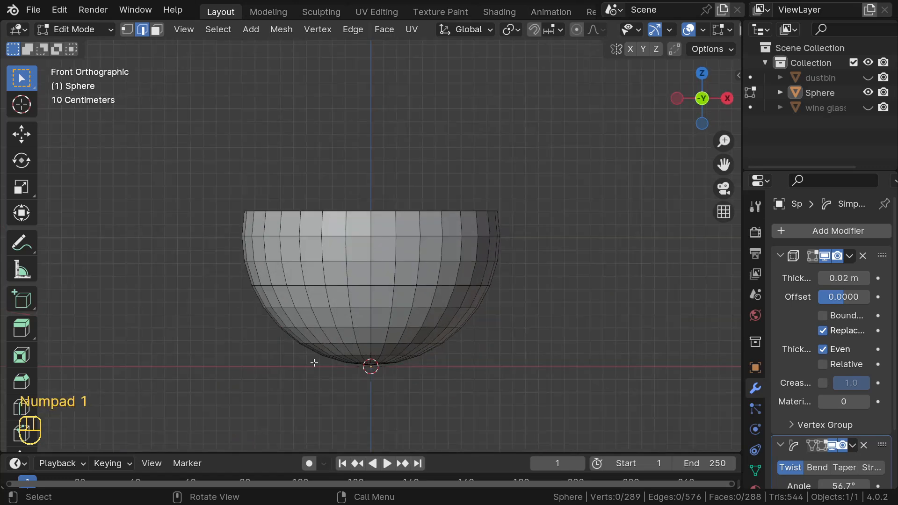
key("alt+z")
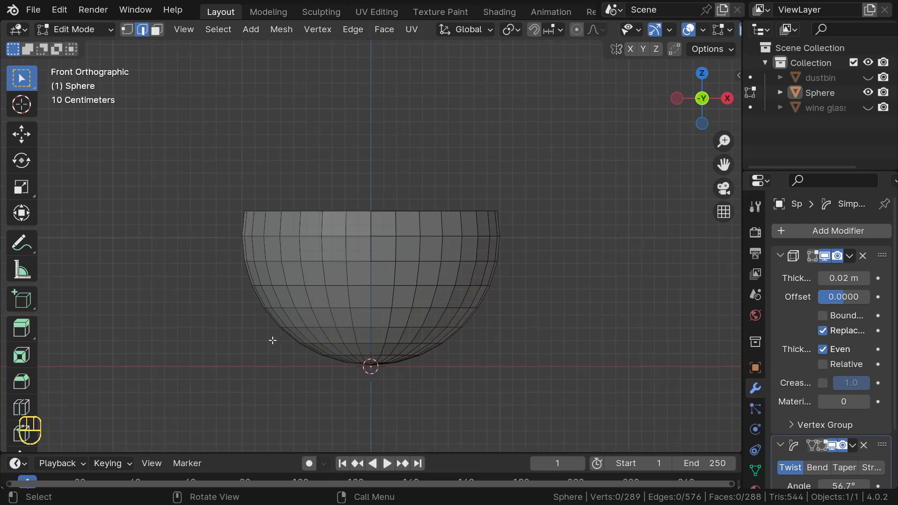
key("3")
left_click_drag(299, 348, 484, 403)
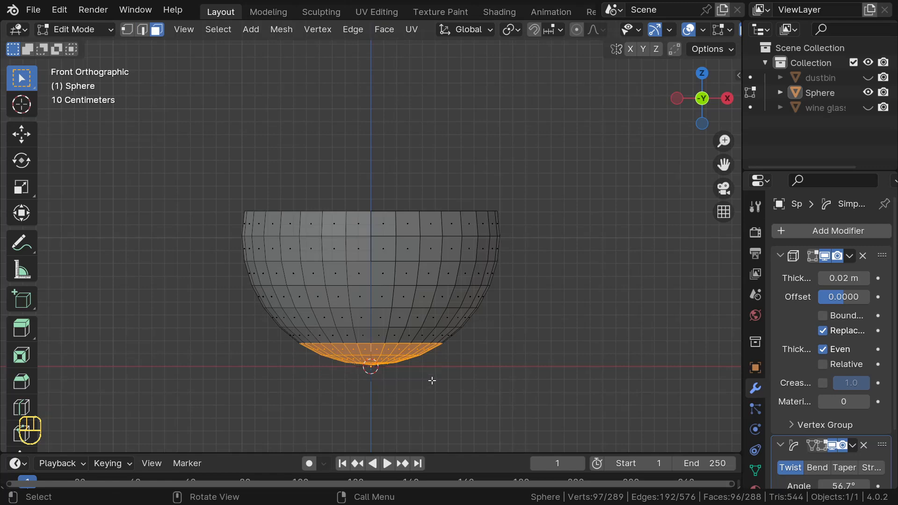
key("alt+z")
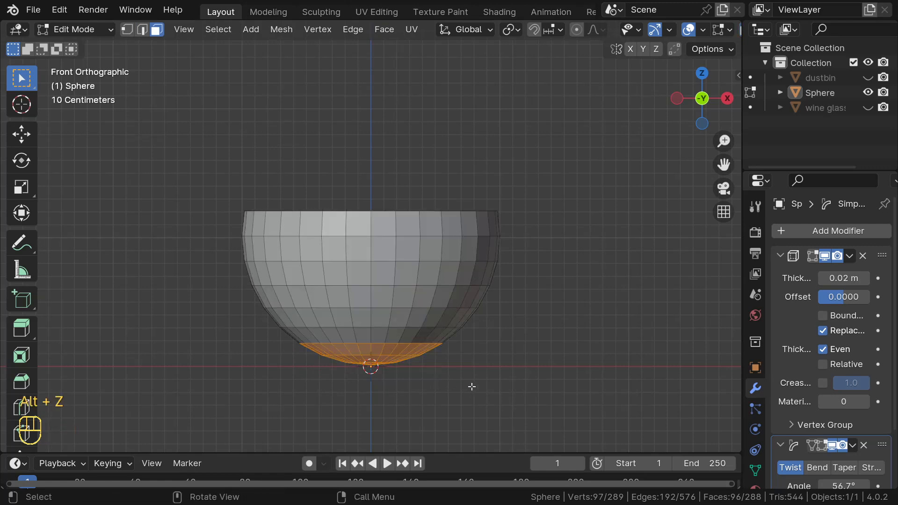
middle_click_drag(471, 384, 380, 368)
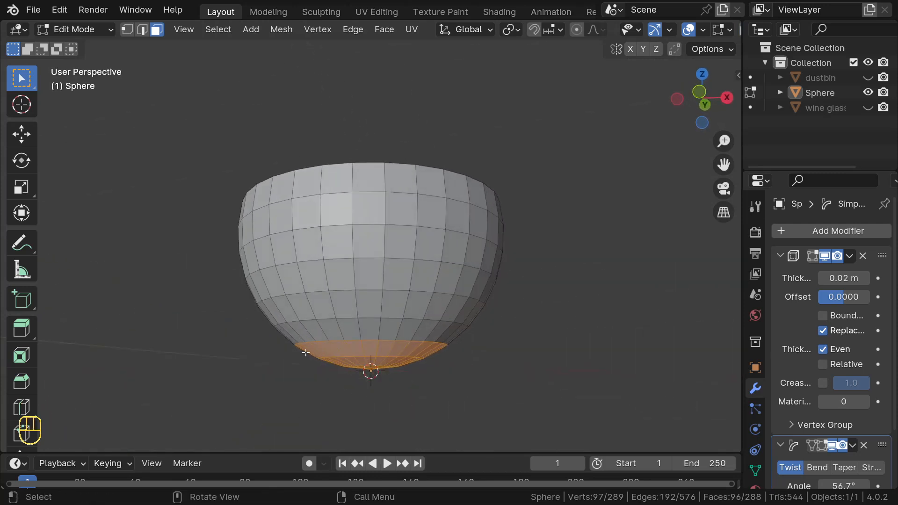
middle_click_drag(461, 353, 468, 382)
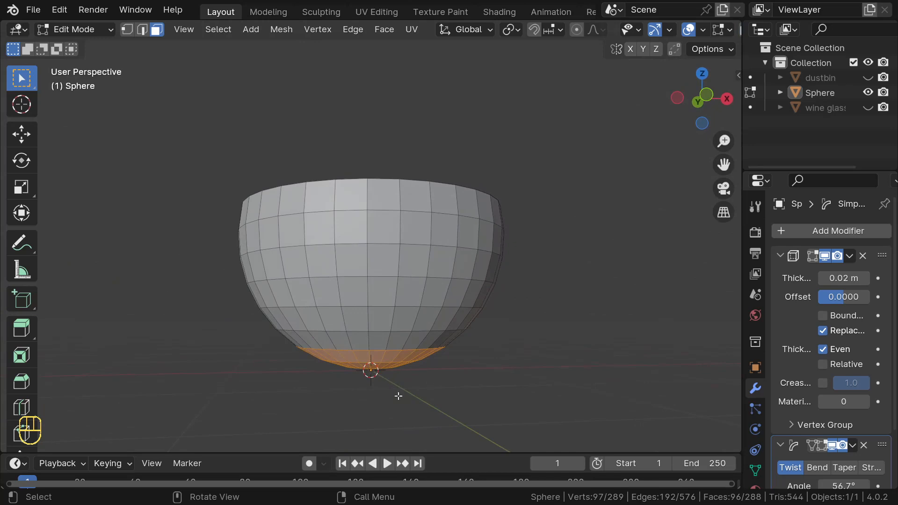
key("s")
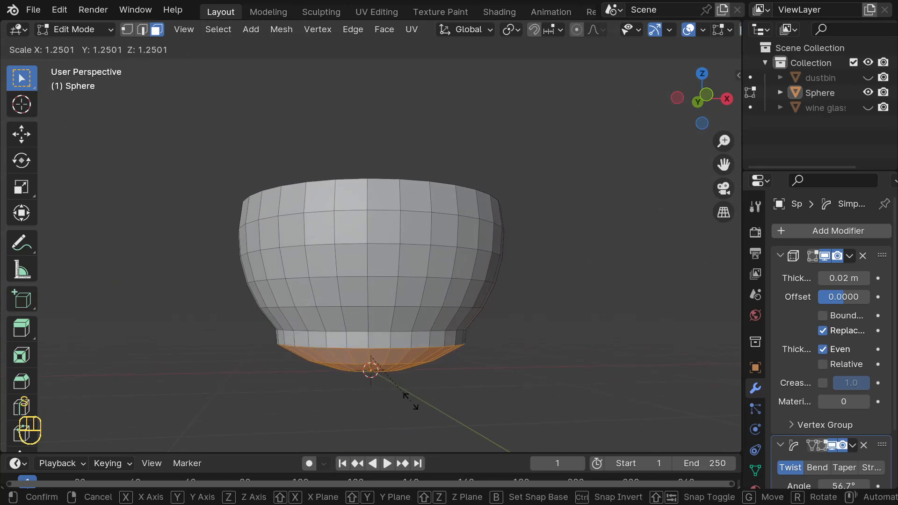
key("z")
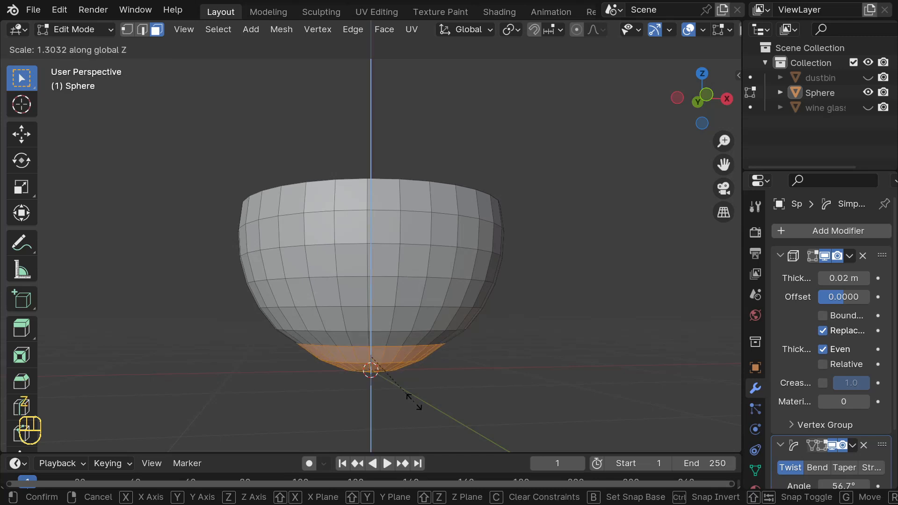
key("KP_0")
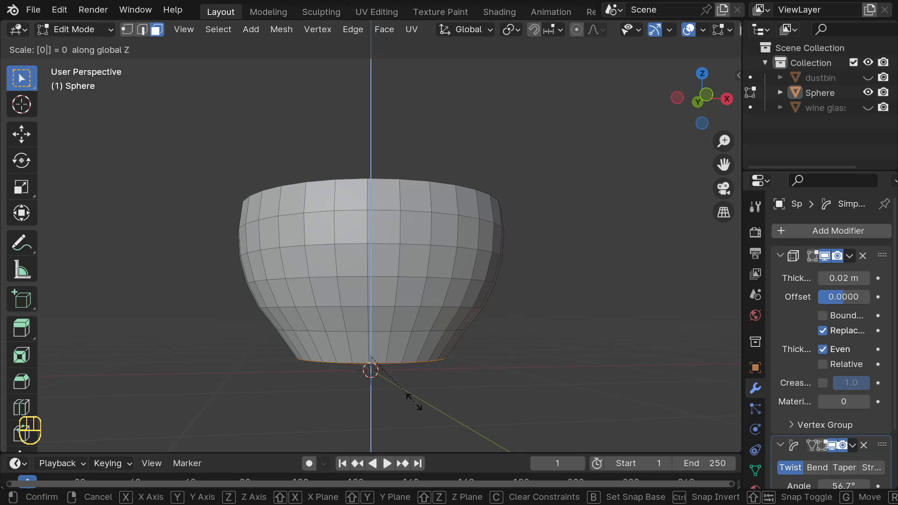
key("Return")
middle_click_drag(420, 400, 381, 344)
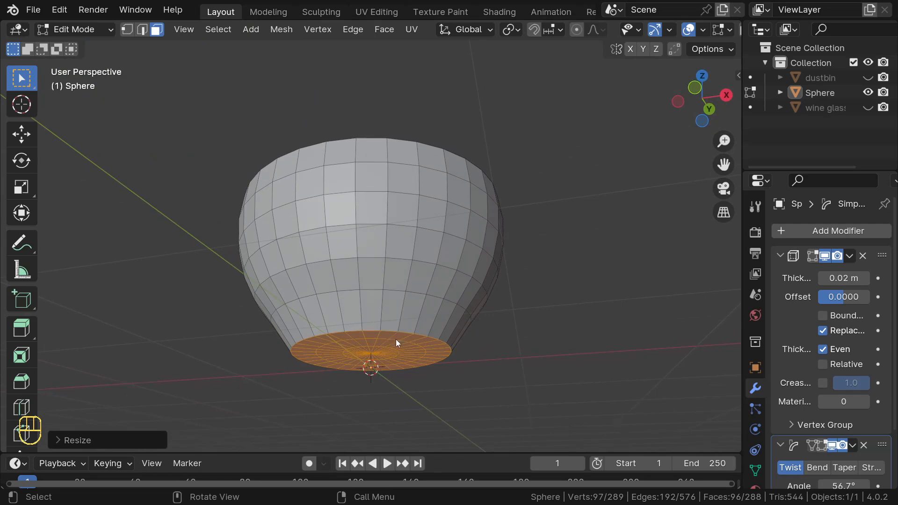
key("Tab")
Rename the bowl object to katori and hide it from the viewport.
middle_click_drag(389, 306, 370, 409)
scroll(432, 373, "up", 5)
scroll(424, 377, "down", 2)
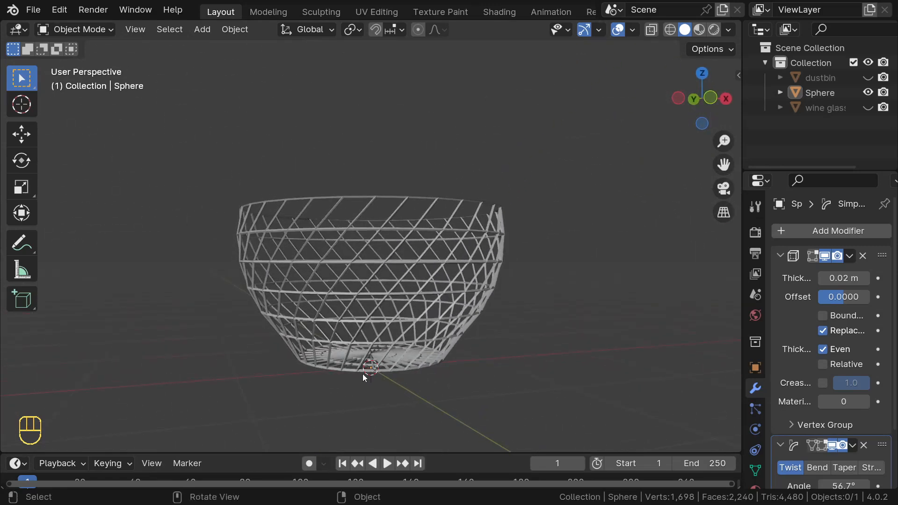
middle_click_drag(363, 374, 421, 325)
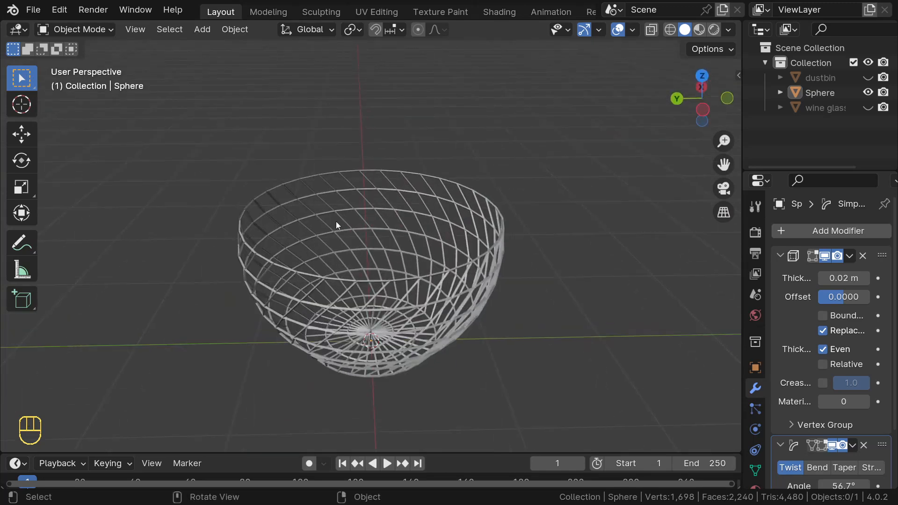
left_click(363, 209)
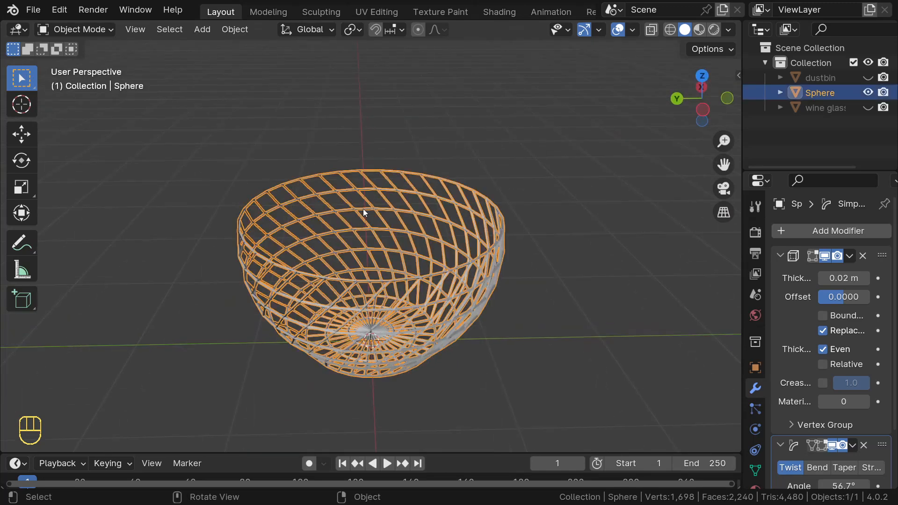
key("F2")
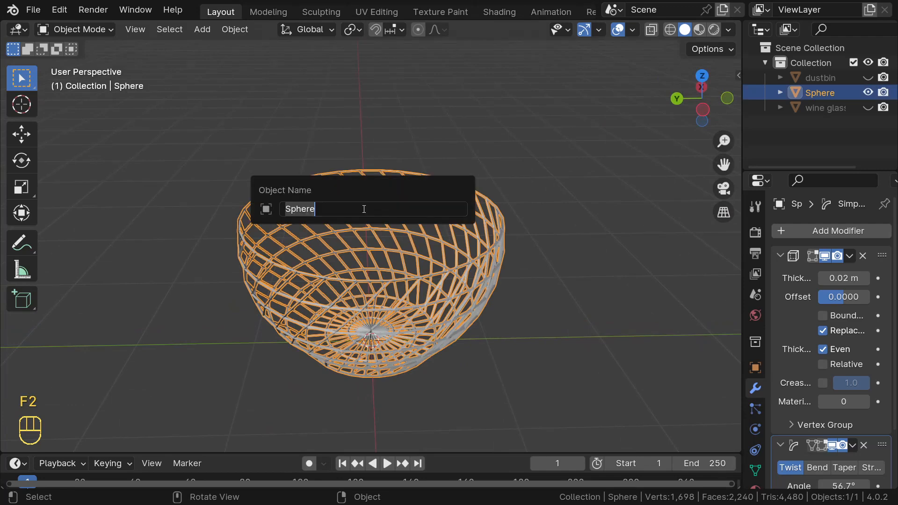
type("kator")
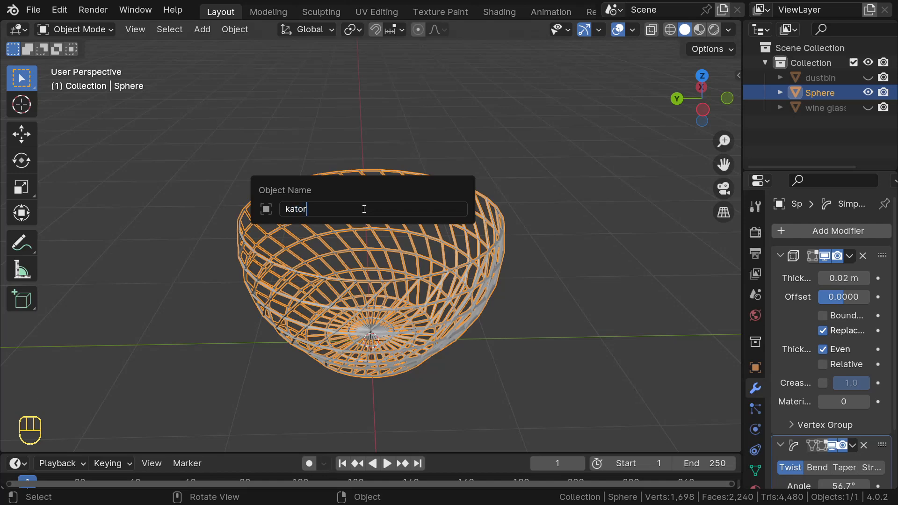
type("i")
key("Return")
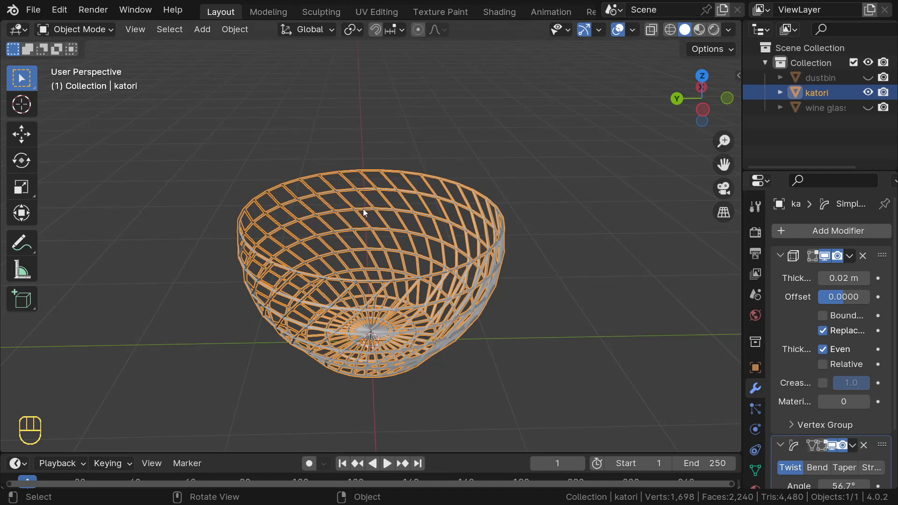
key("h")
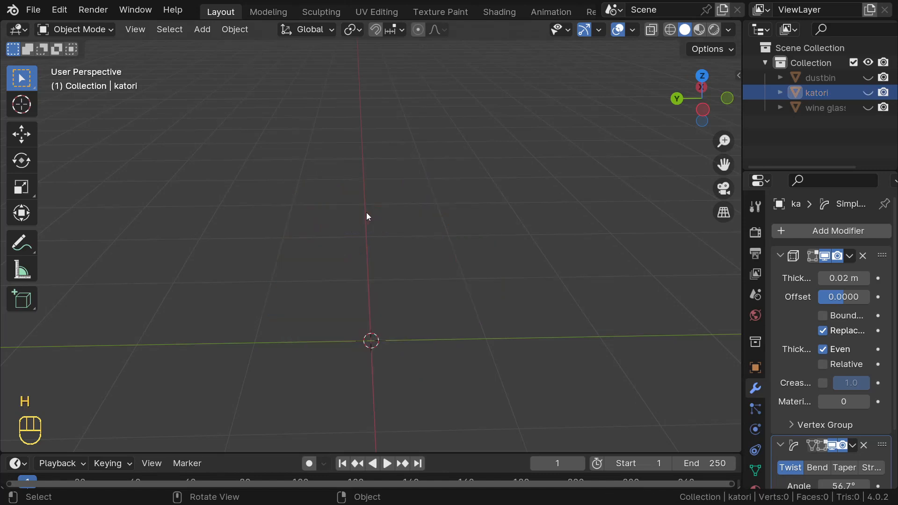